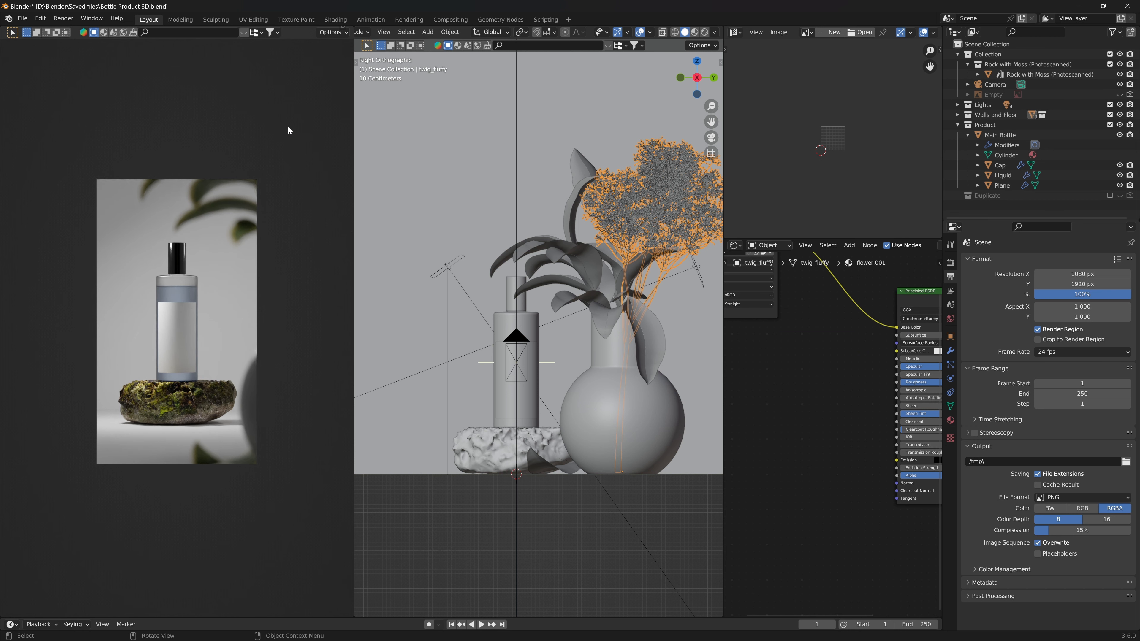
- Frame the camera view in the rendered viewport and widen that viewport area slightly
key("Home")
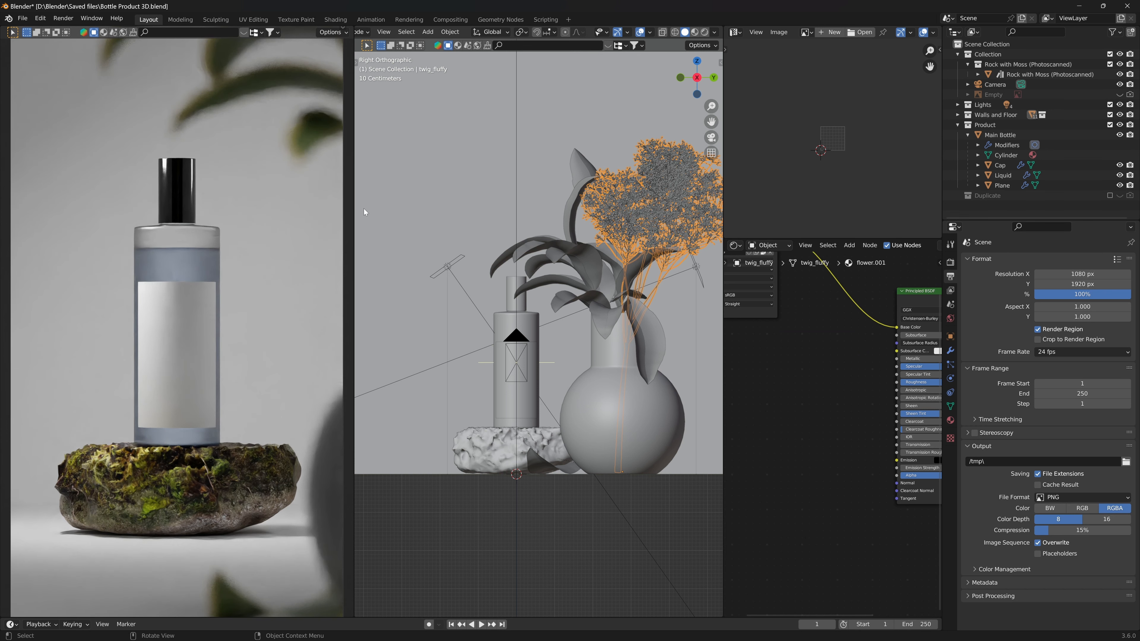
left_click_drag(351, 218, 336, 218)
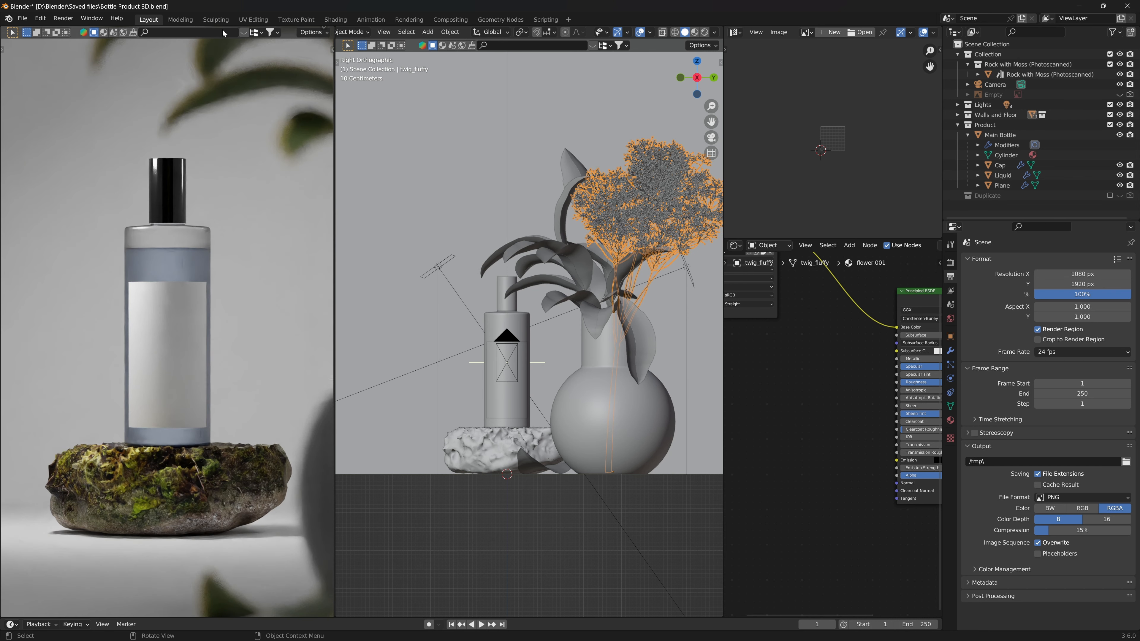
- Hide the header and the tool settings bar of the rendered camera viewport
right_click(288, 32)
left_click(323, 27)
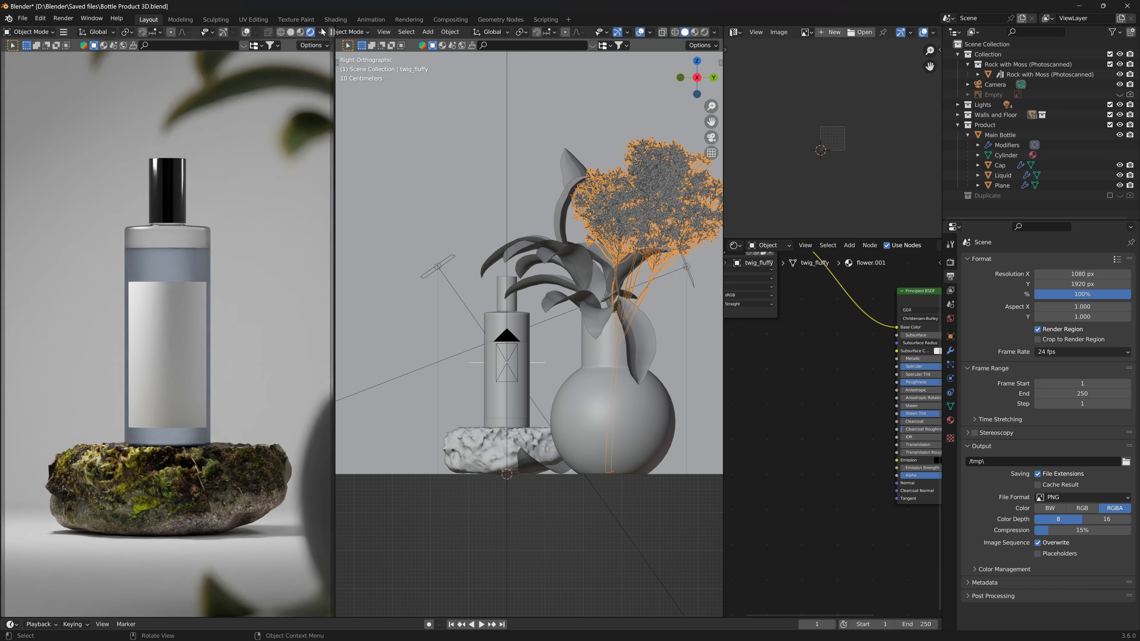
right_click(267, 36)
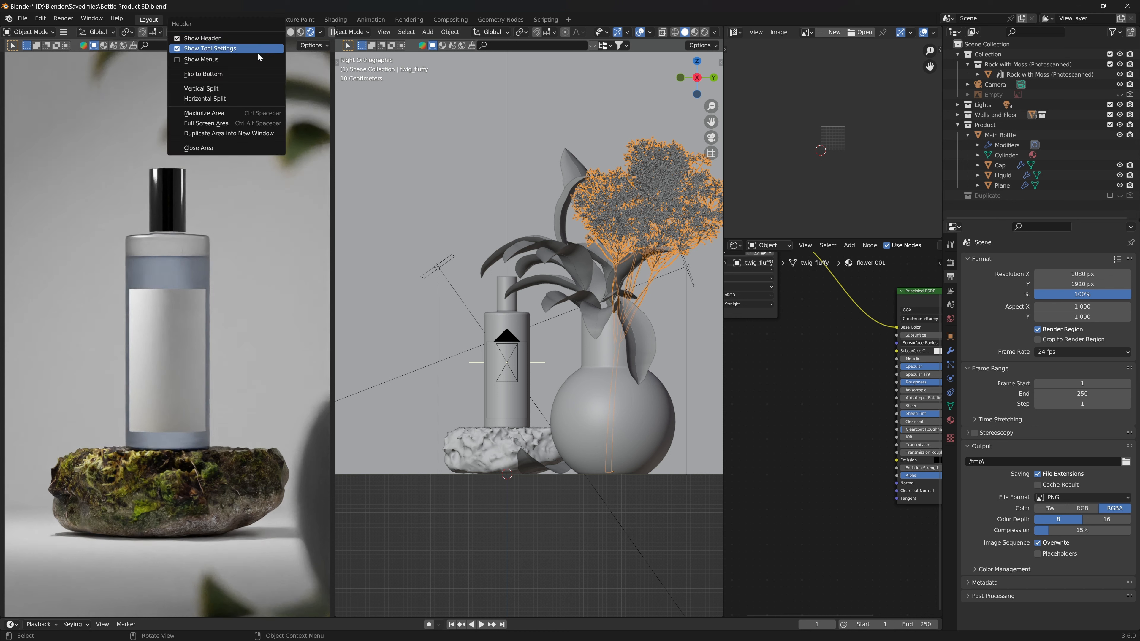
left_click(259, 53)
right_click(283, 35)
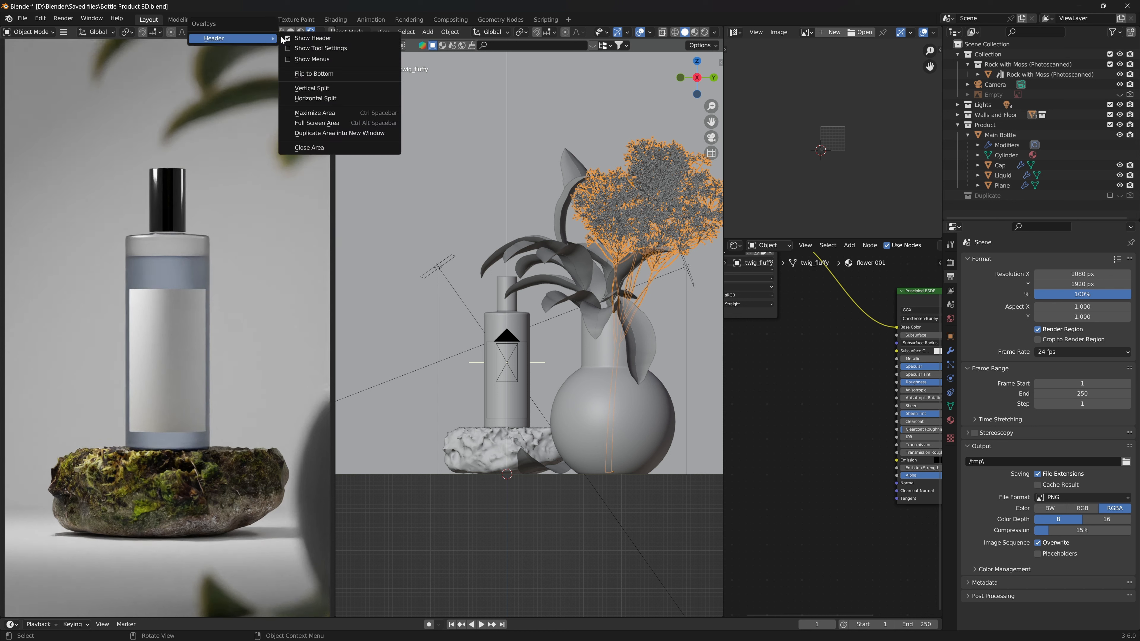
left_click(300, 39)
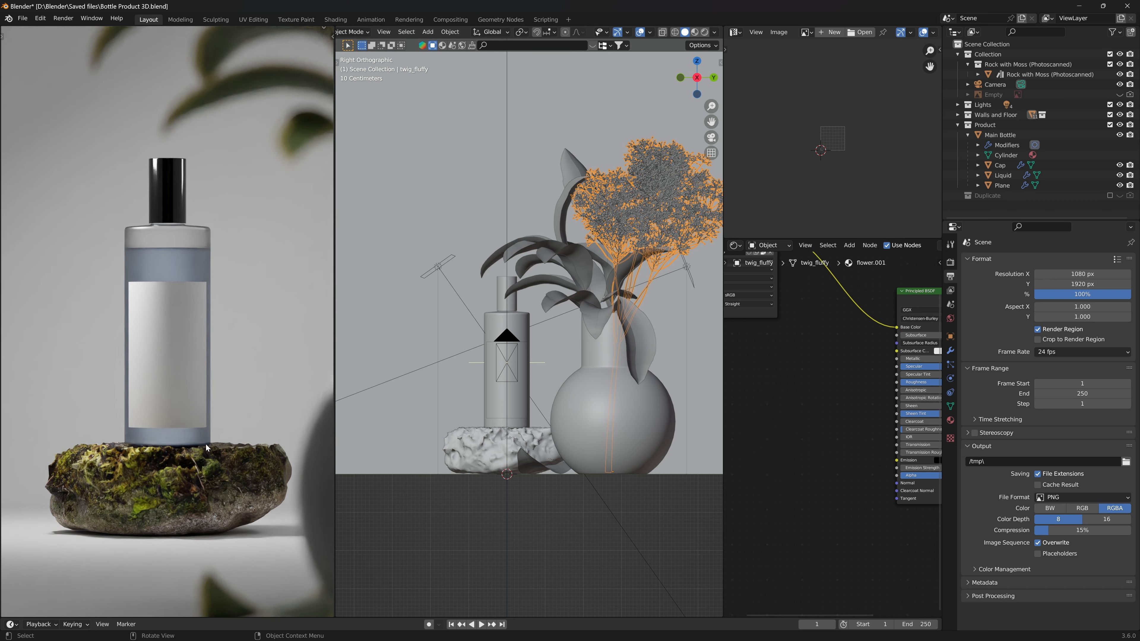
middle_click_drag(581, 435, 595, 472)
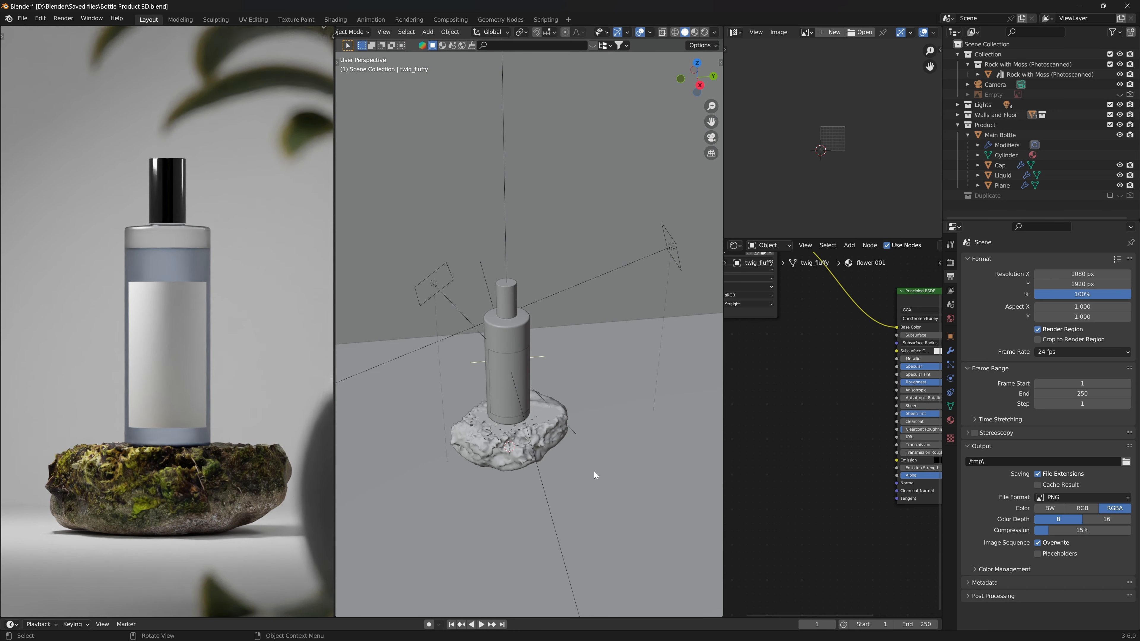
scroll(101, 417, "down", 1)
scroll(101, 417, "up", 1)
middle_click_drag(597, 486, 555, 479)
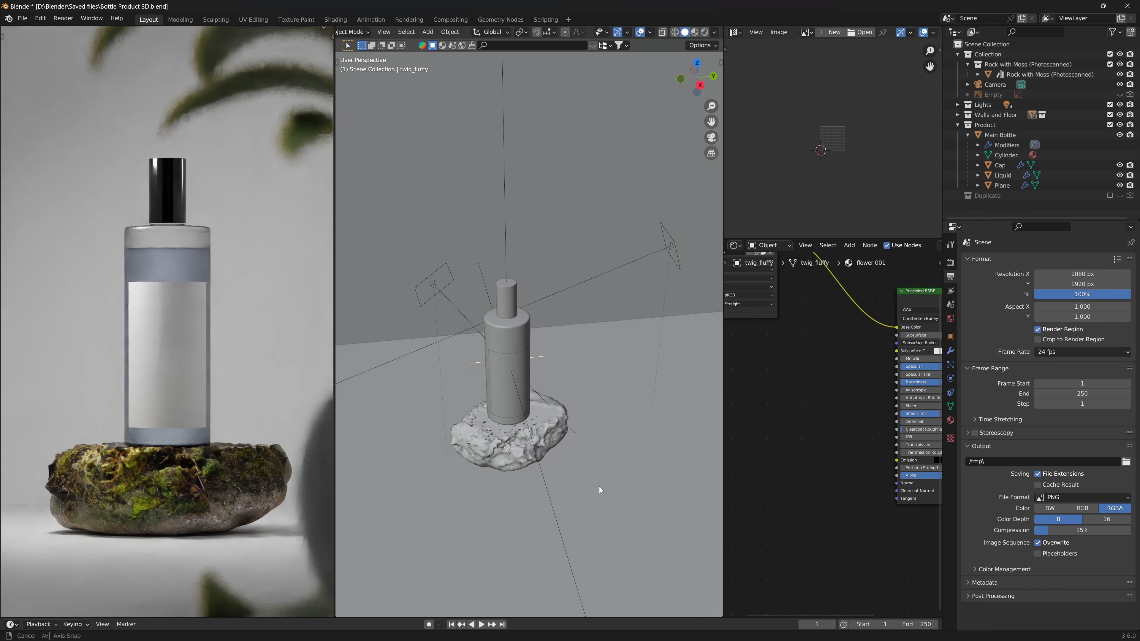
scroll(496, 485, "down", 3)
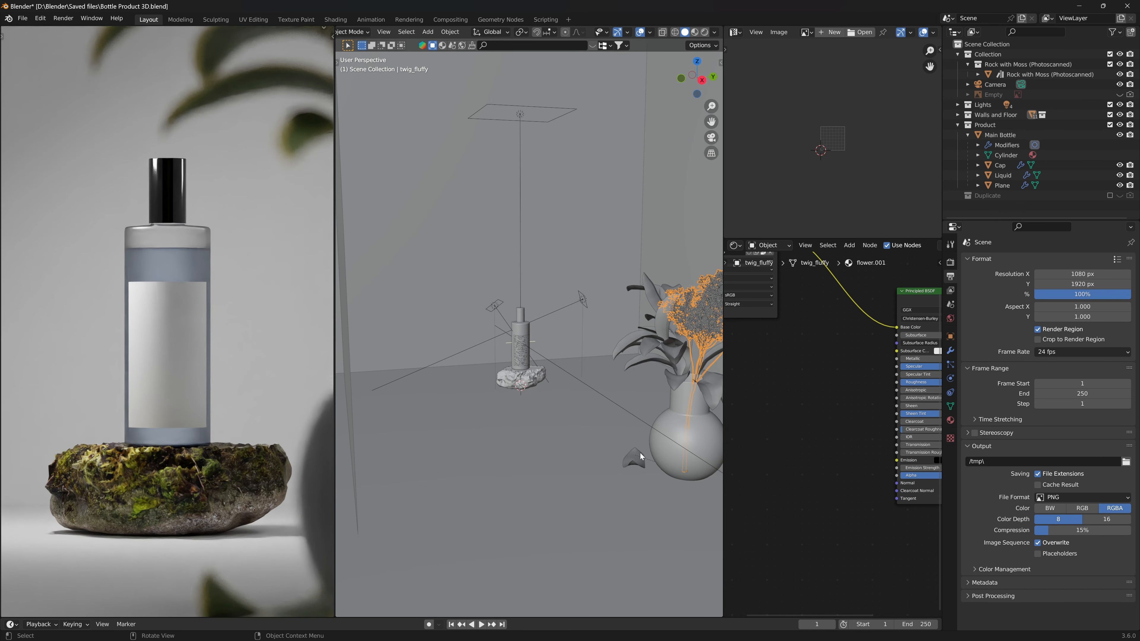
middle_click_drag(674, 395, 526, 388)
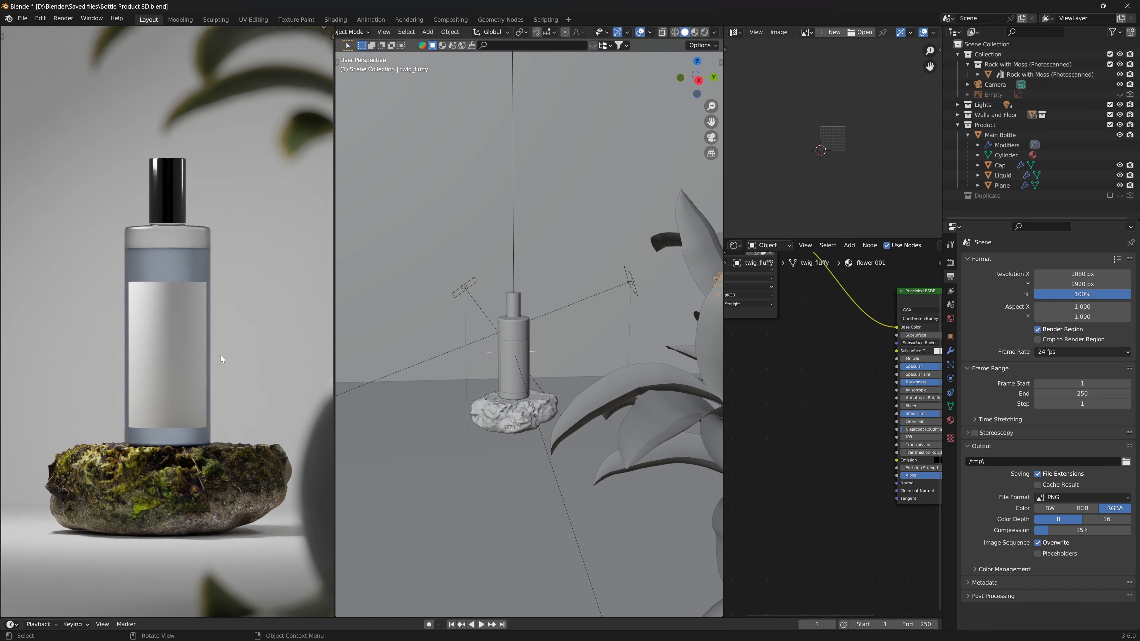
mouse_move(221, 355)
middle_mouse_down()
mouse_move(208, 356)
mouse_move(223, 291)
mouse_move(204, 355)
middle_mouse_up()
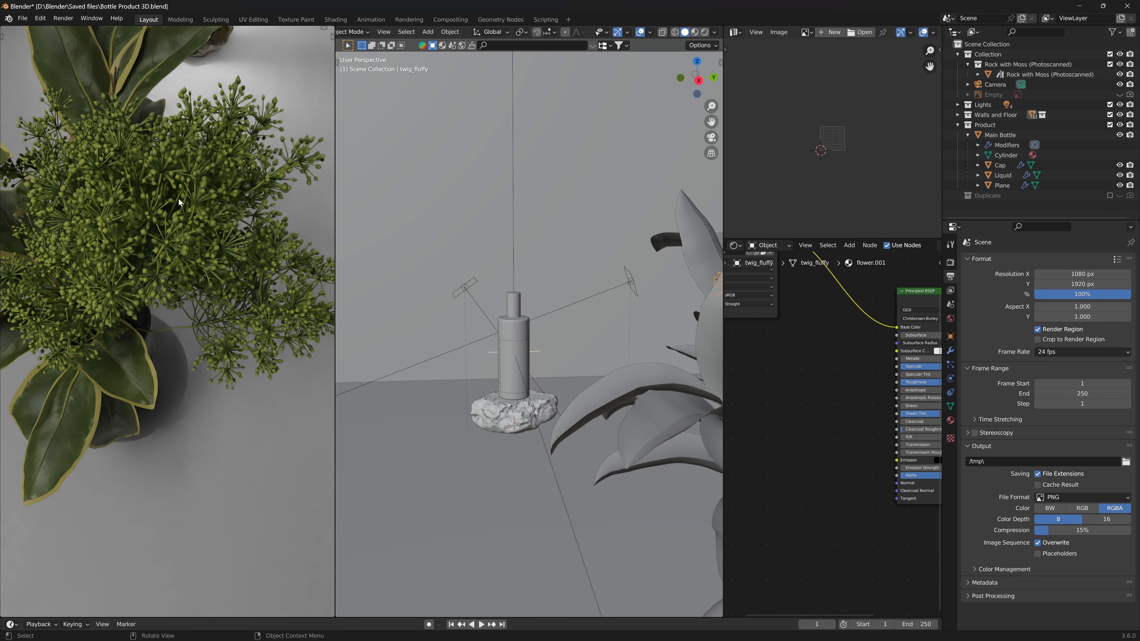
middle_click_drag(180, 203, 83, 479)
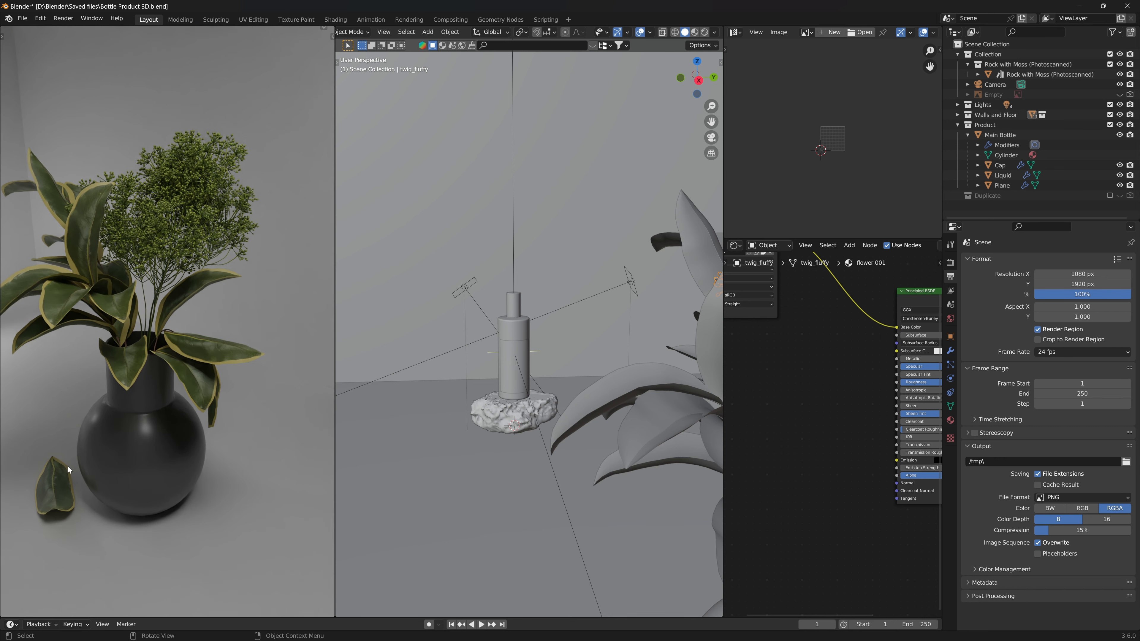
key("KP_0")
- Save the blend file
key("ctrl+s")
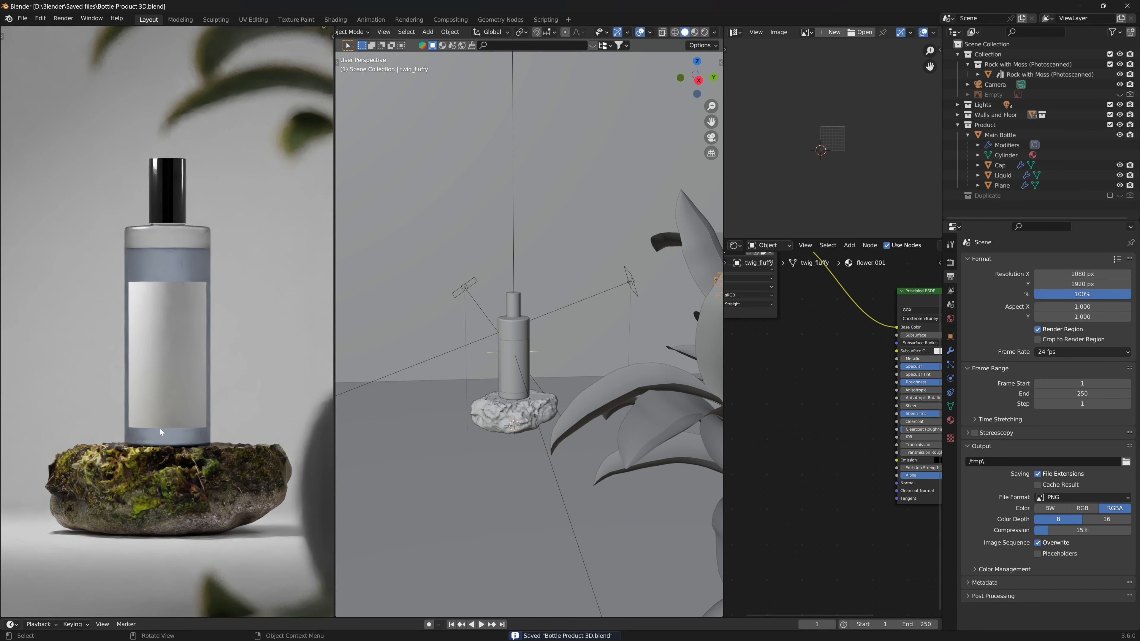
scroll(225, 330, "down", 2)
scroll(223, 350, "up", 1)
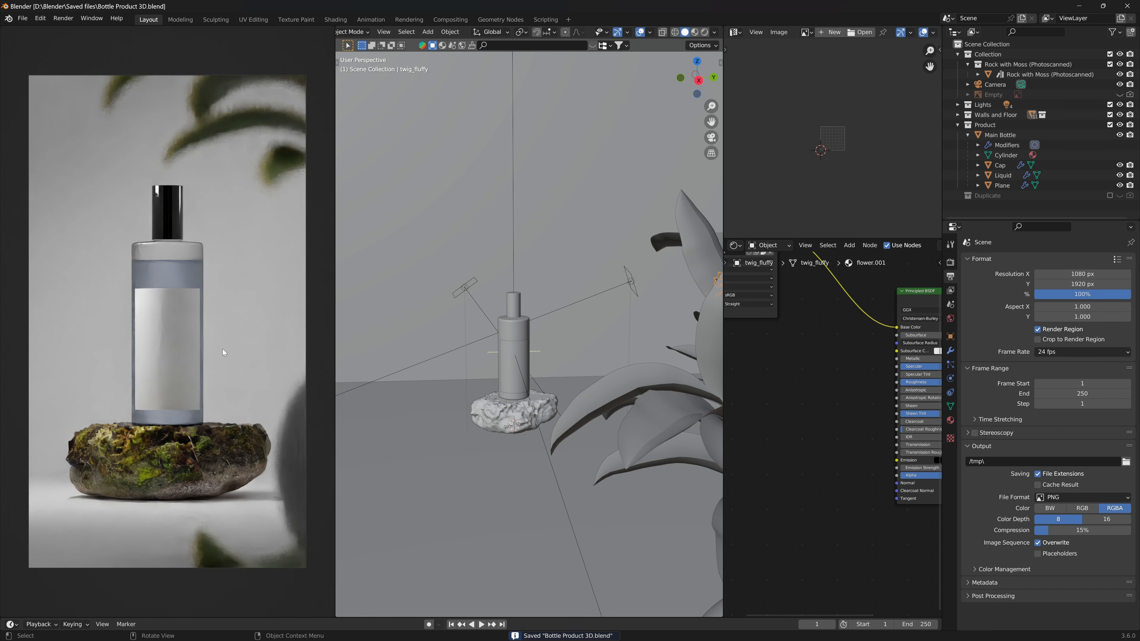
left_click(3, 39)
left_click(65, 38)
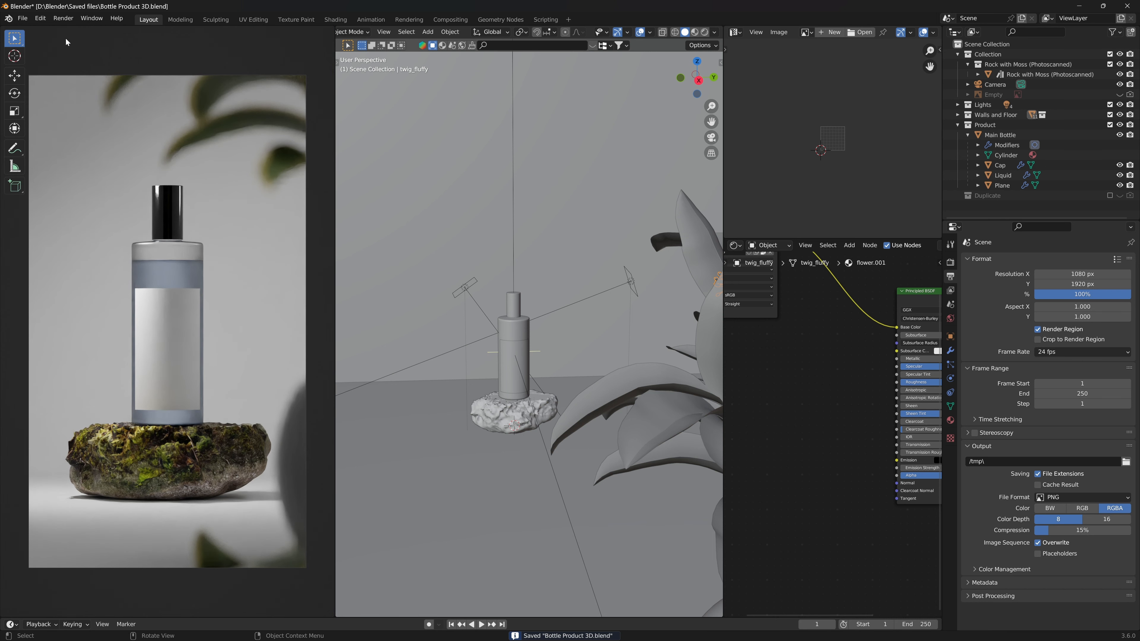
key("t")
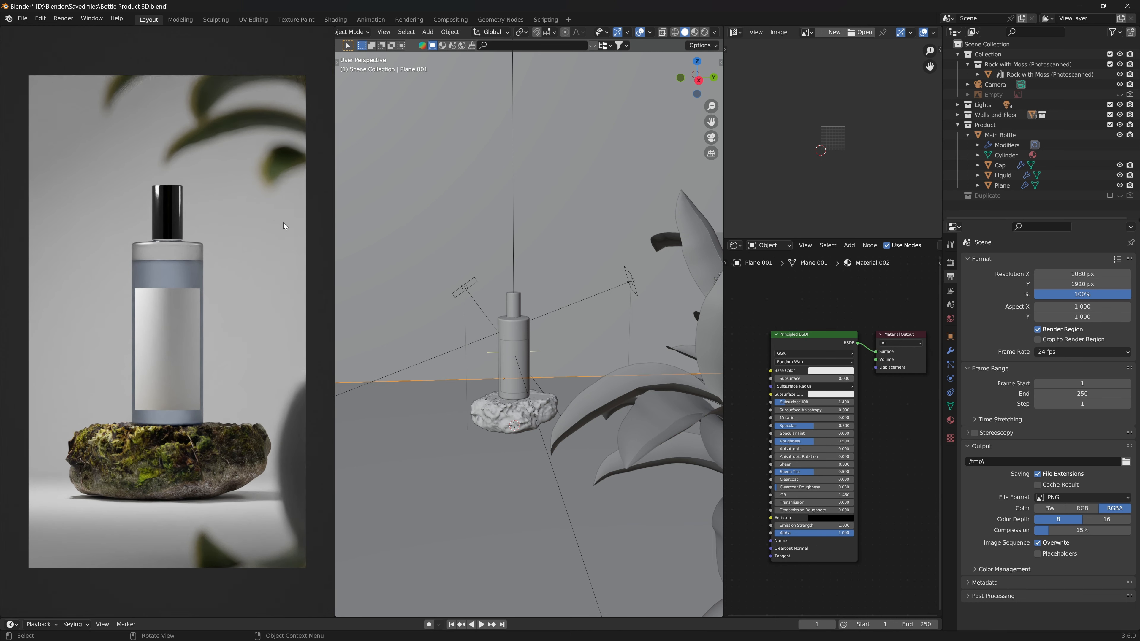
key("ctrl+s")
- Search the online asset bar for pebble models
scroll(192, 353, "up", 3)
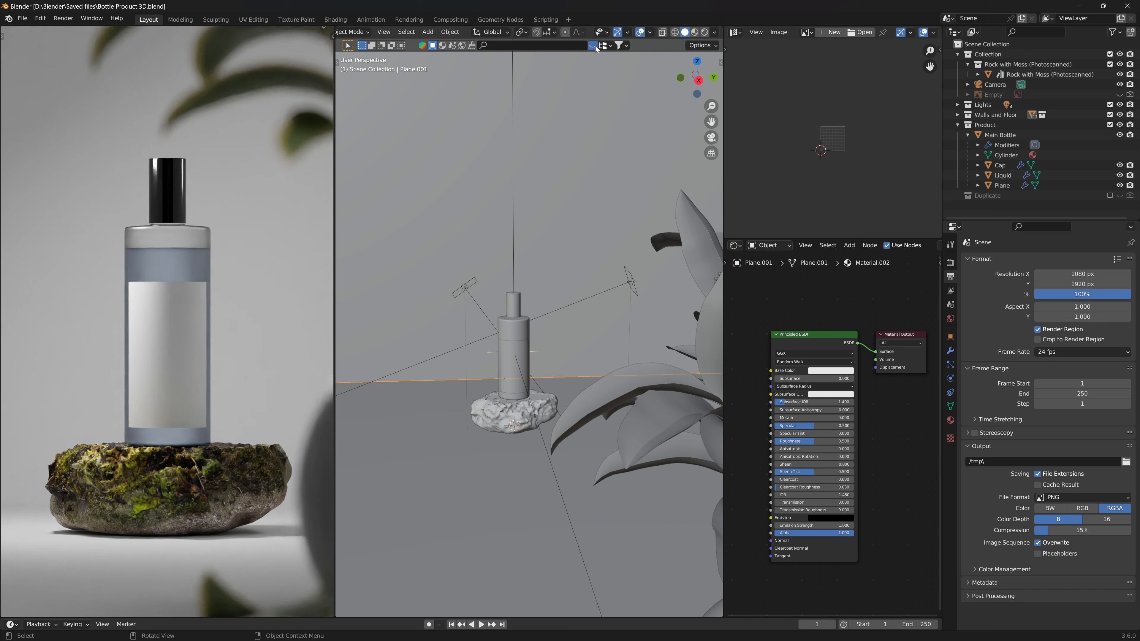
left_click(539, 46)
type("p")
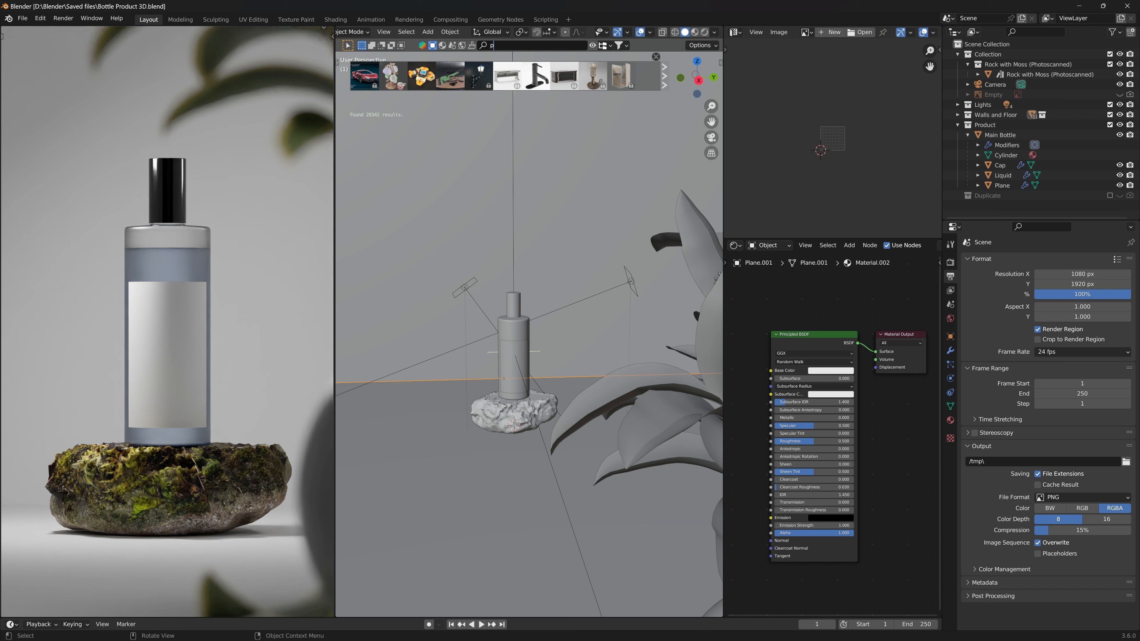
type("ebble")
key("Return")
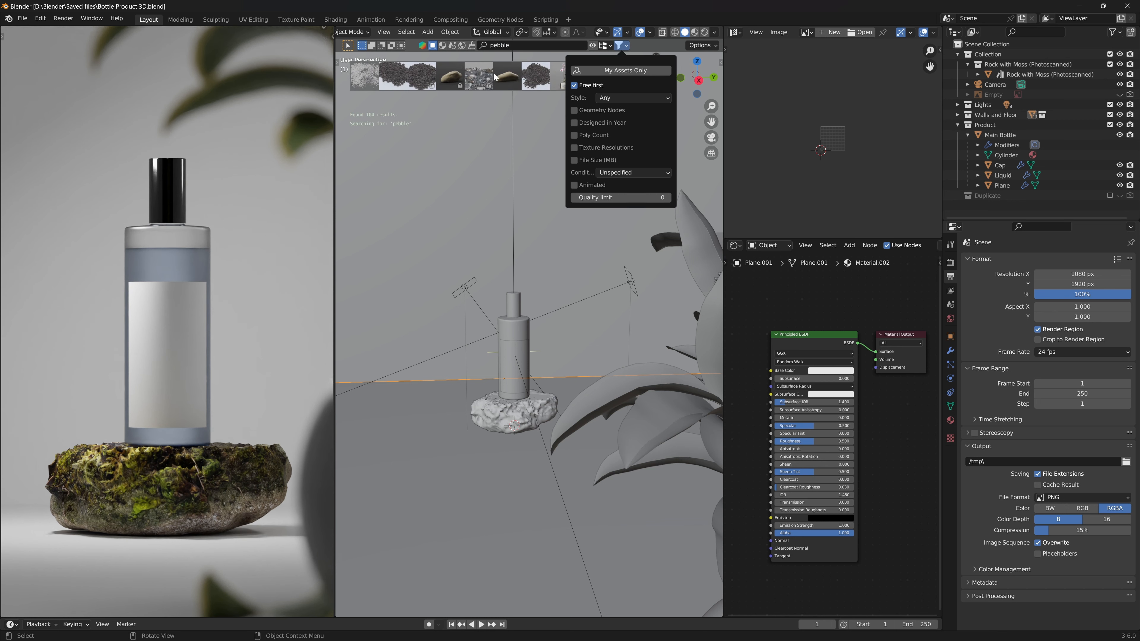
mouse_move(446, 79)
right_click(451, 442, "shift")
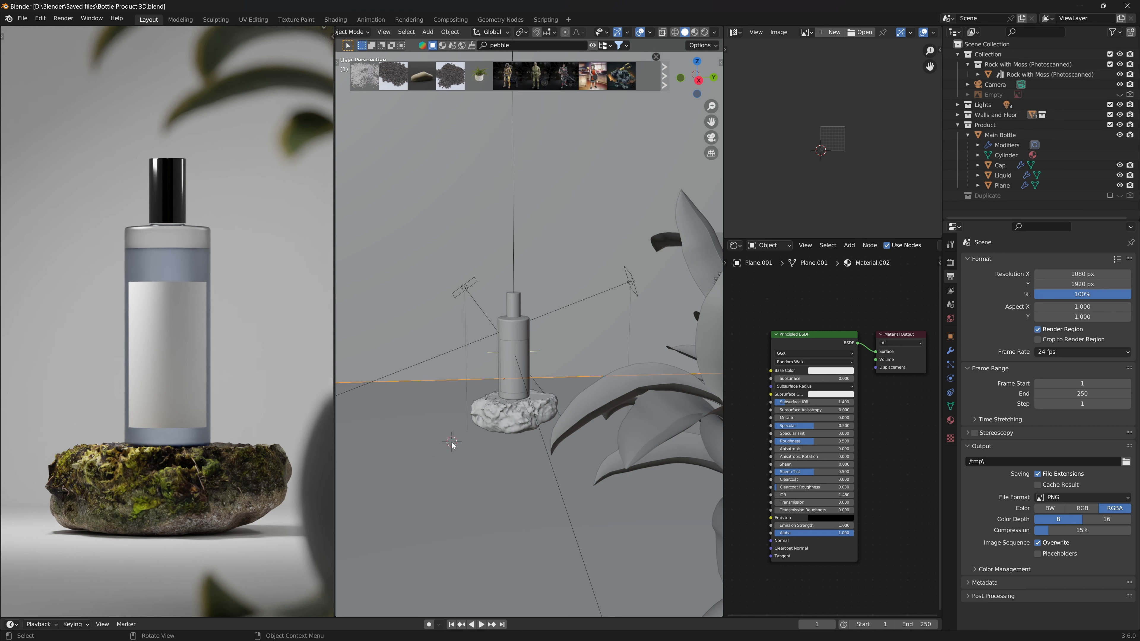
mouse_move(369, 80)
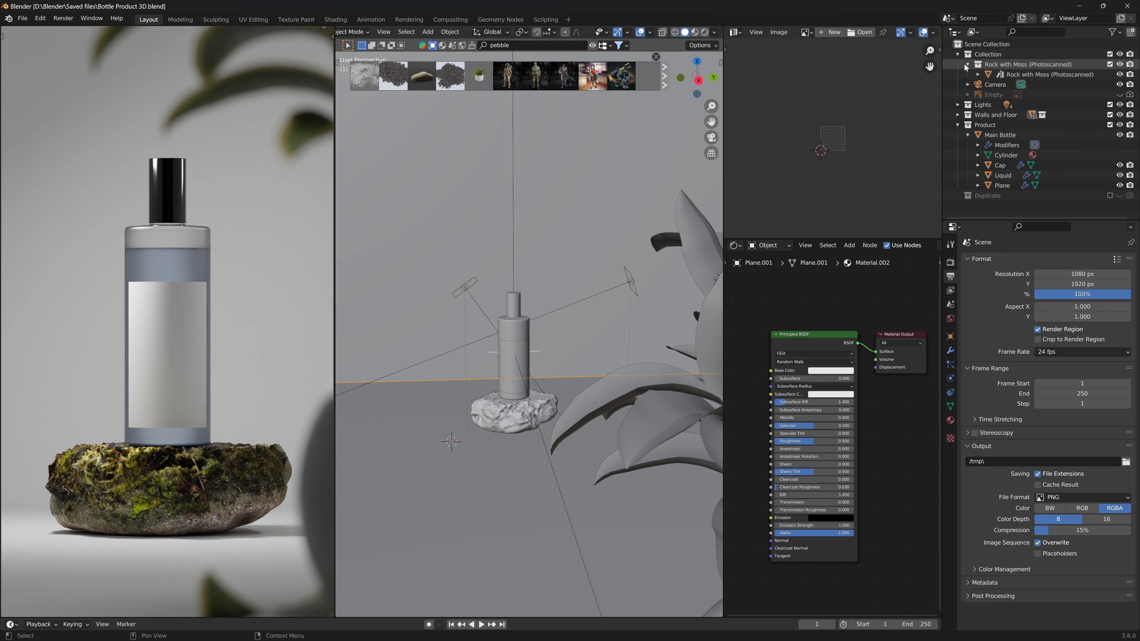
left_click(940, 49)
left_click(936, 106)
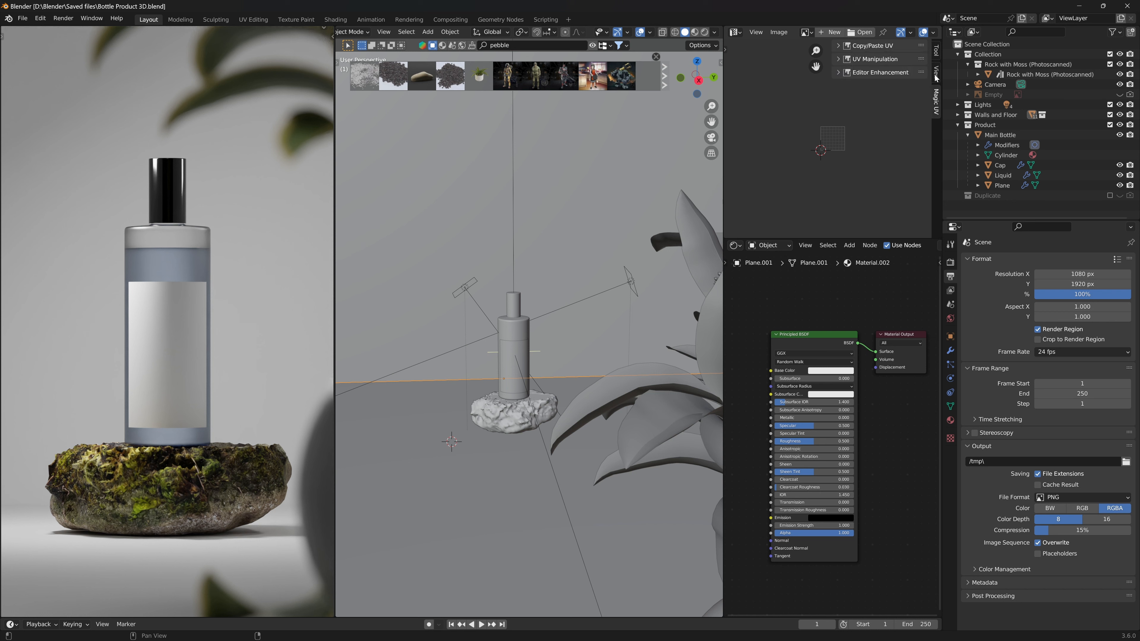
left_click(936, 72)
left_click(936, 53)
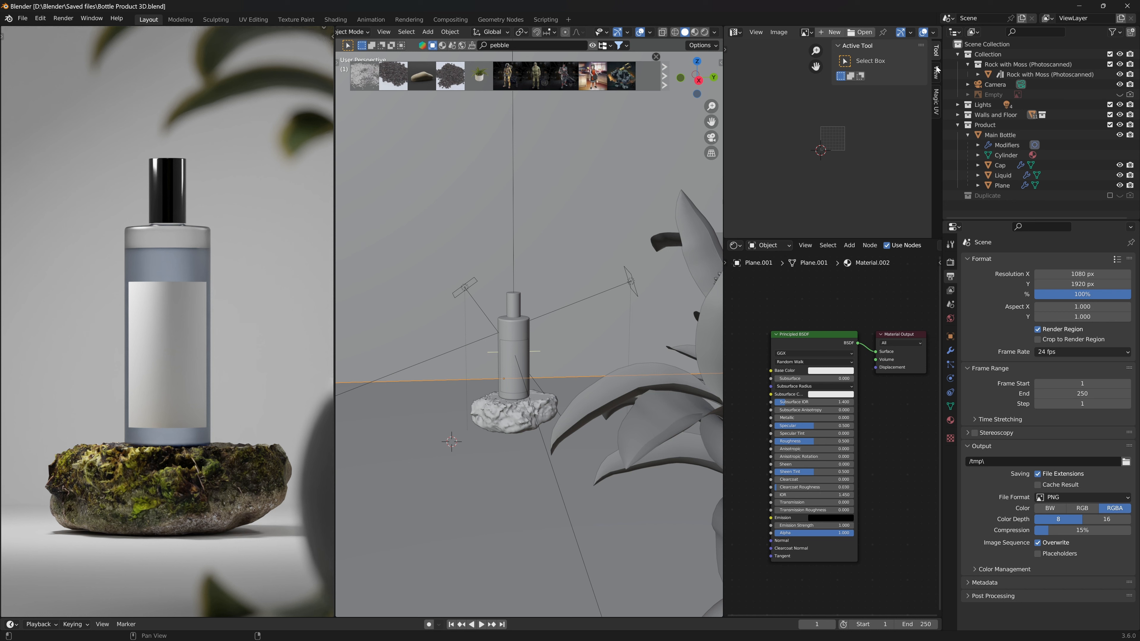
left_click(936, 102)
- Enable Screencast Keys from the 3D viewport sidebar and collapse its panel
left_click(721, 63)
left_click(718, 331)
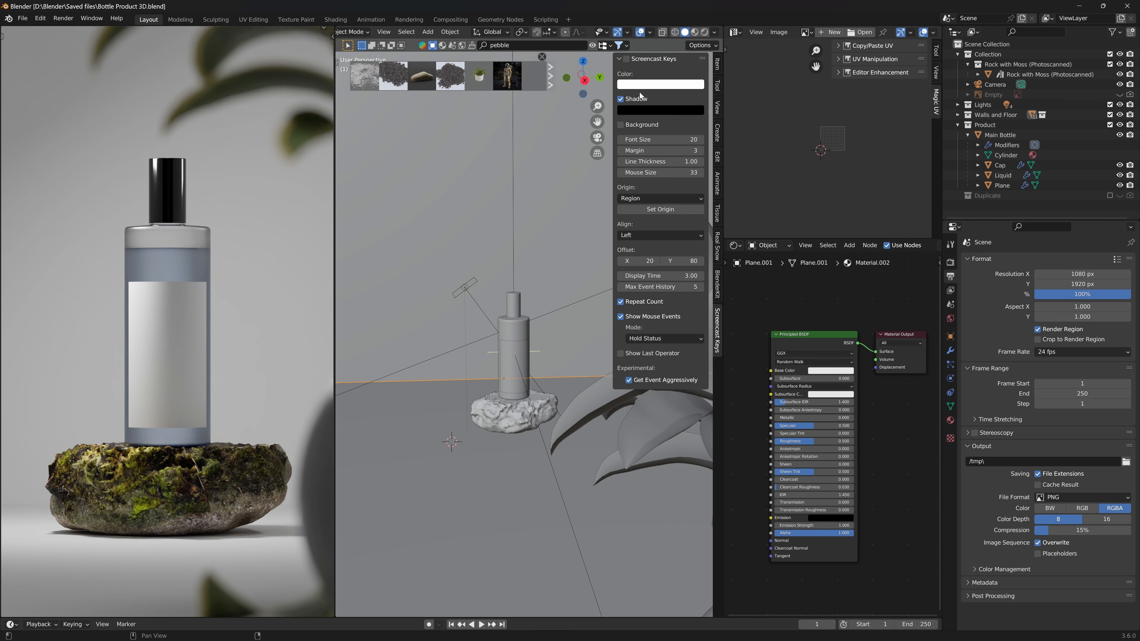
left_click(628, 60)
left_click(619, 58)
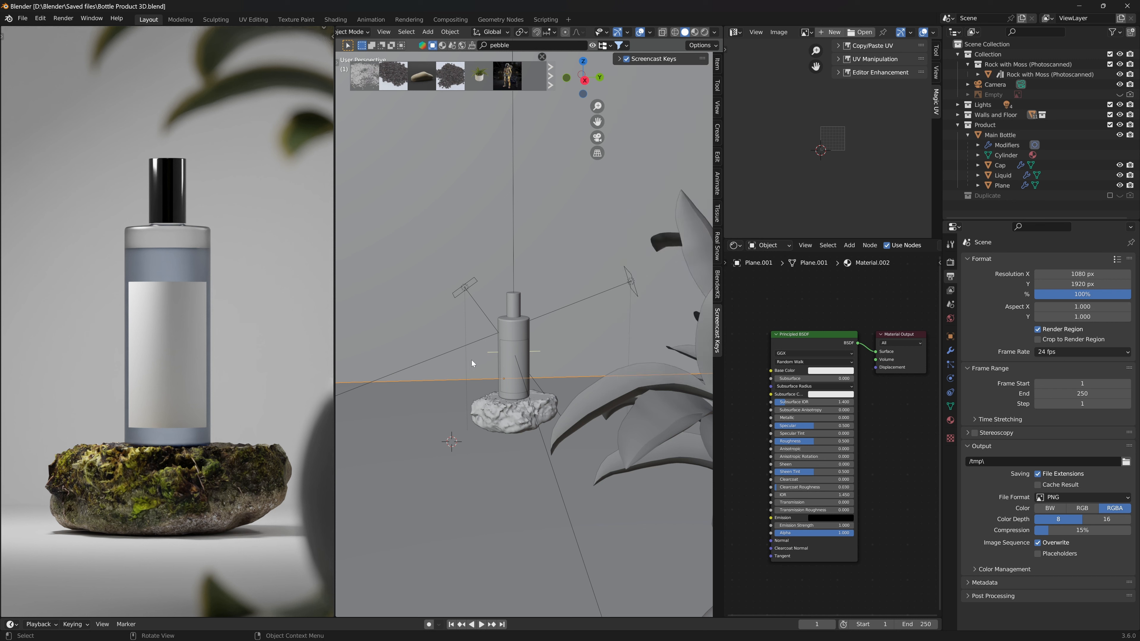
left_click(503, 422)
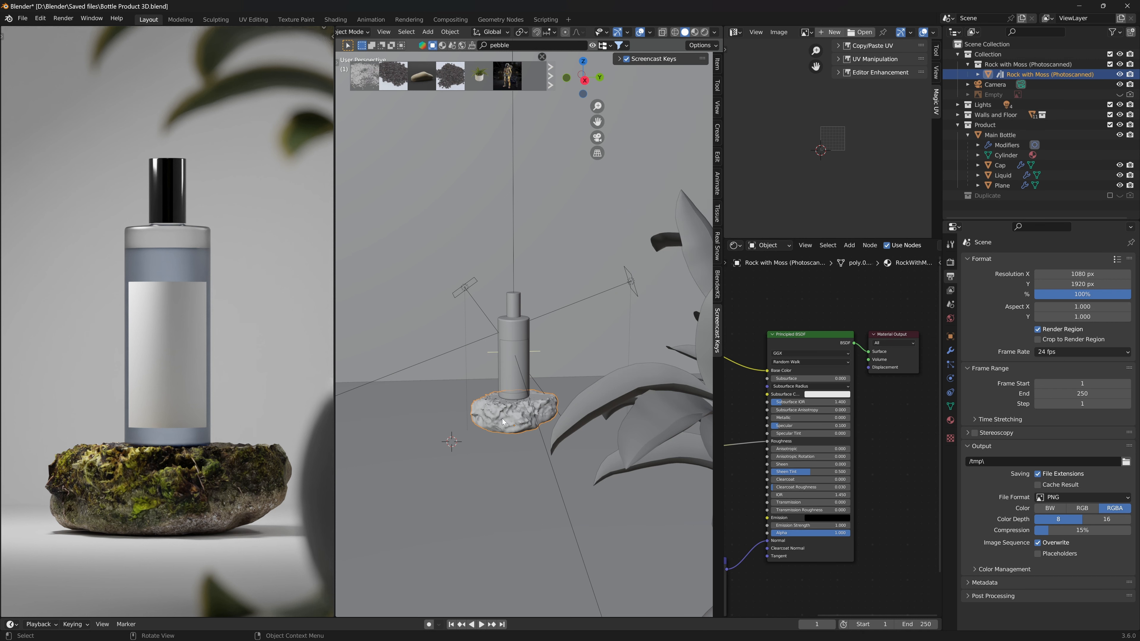
key("w")
right_click(367, 539)
key("w")
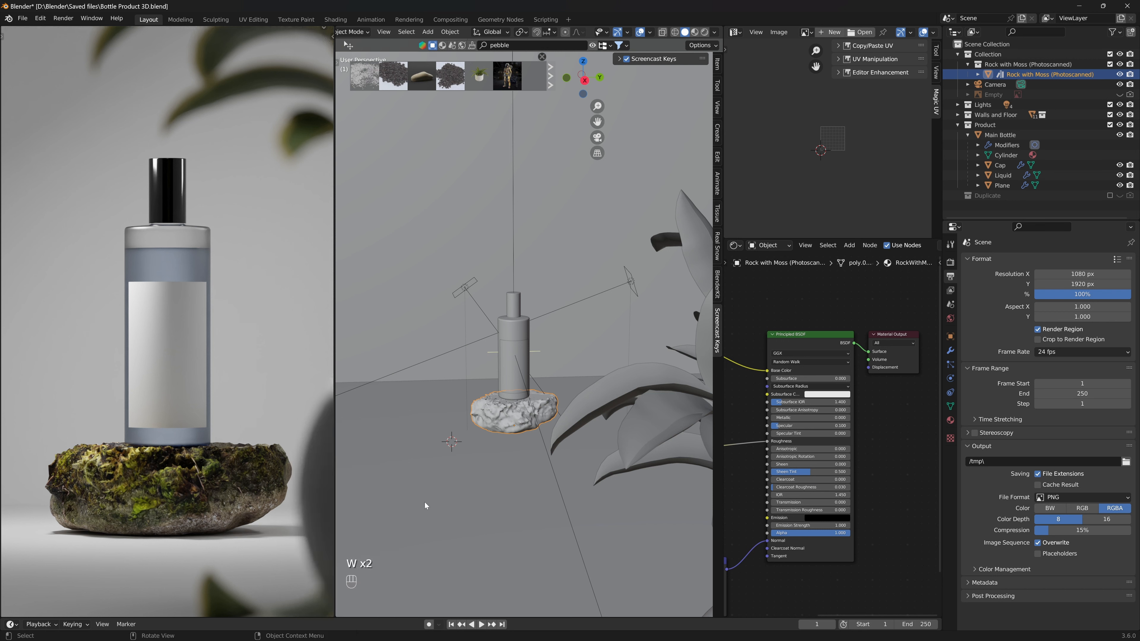
left_click_drag(457, 523, 473, 506)
key("ctrl+z")
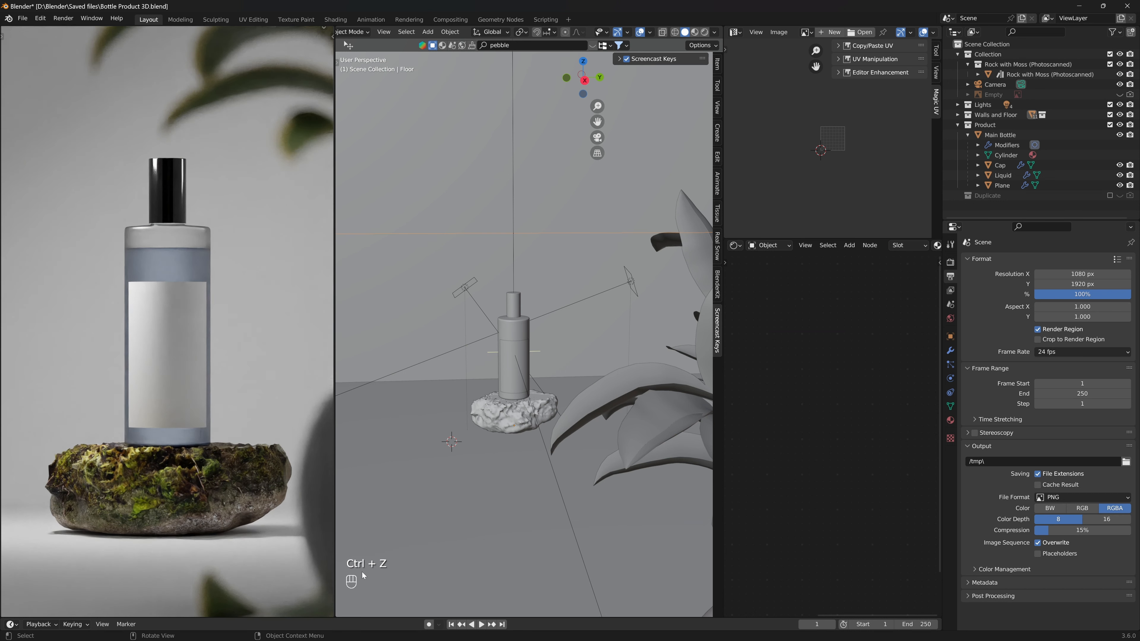
- Select the floor and save the blend file again
left_click(453, 487)
right_click(453, 484)
middle_click_drag(492, 432, 477, 454)
key("KP_0")
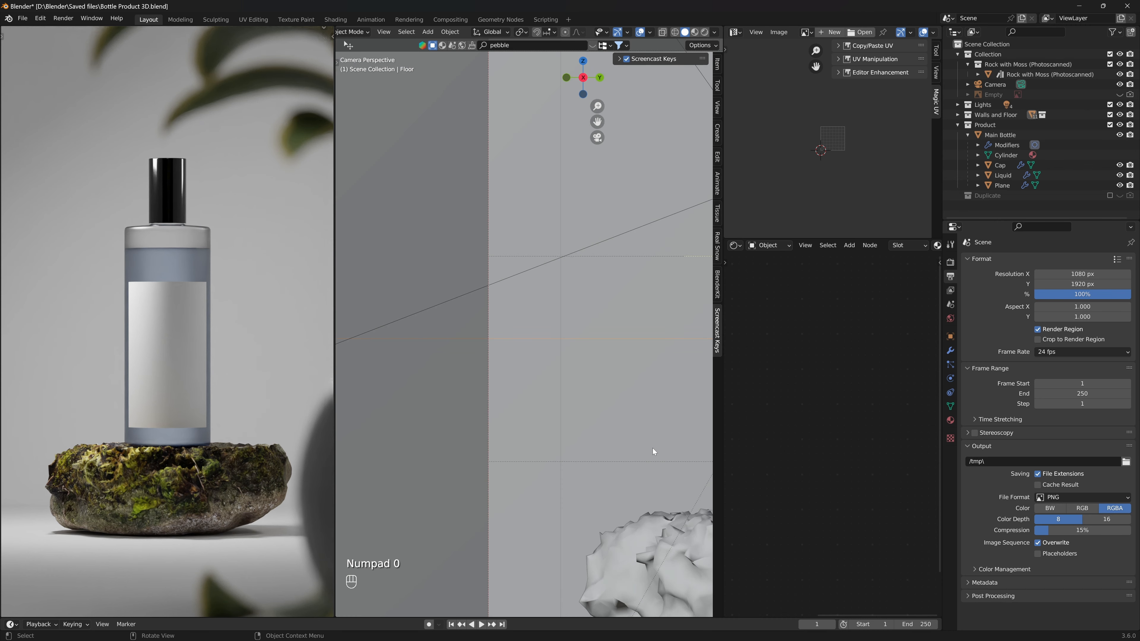
key("KP_0")
key("ctrl+s")
key("ctrl+s")
key("ctrl+s")
key("ctrl+s")
key("ctrl+s")
scroll(542, 362, "up", 4)
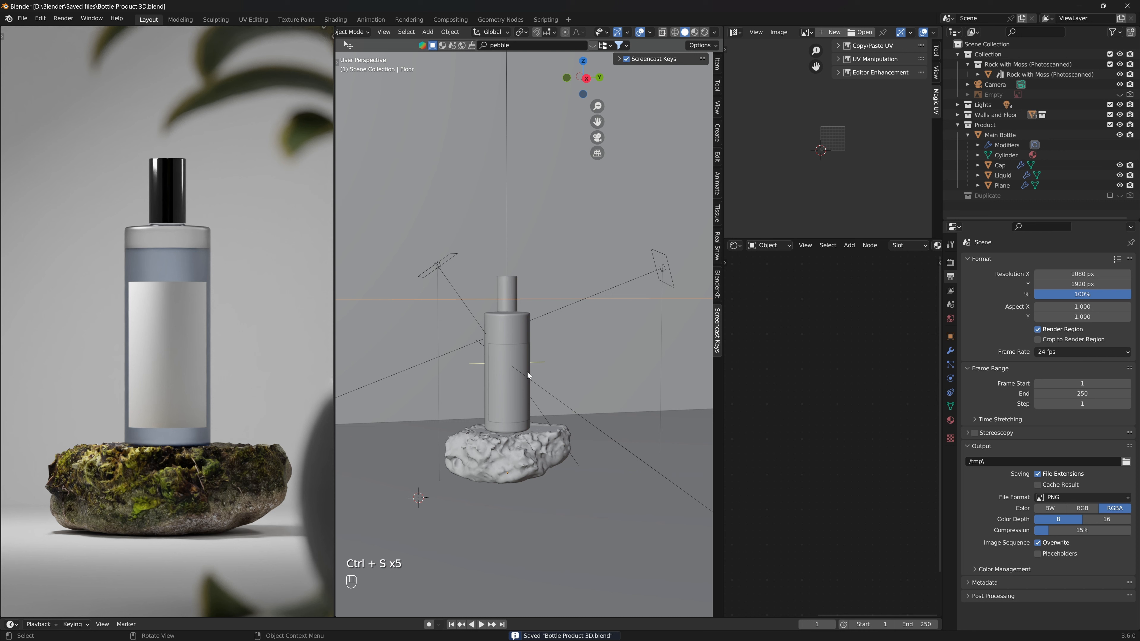
middle_click_drag(548, 419, 584, 416)
scroll(584, 415, "down", 3)
scroll(584, 415, "up", 2)
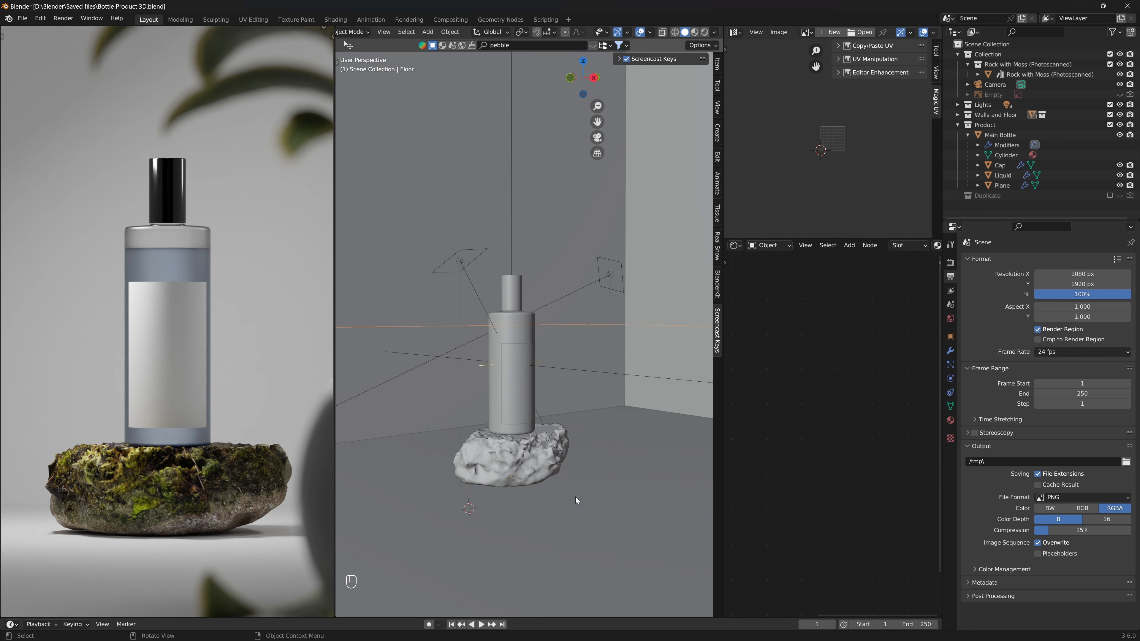
middle_click_drag(576, 497, 558, 503)
scroll(557, 502, "down", 3)
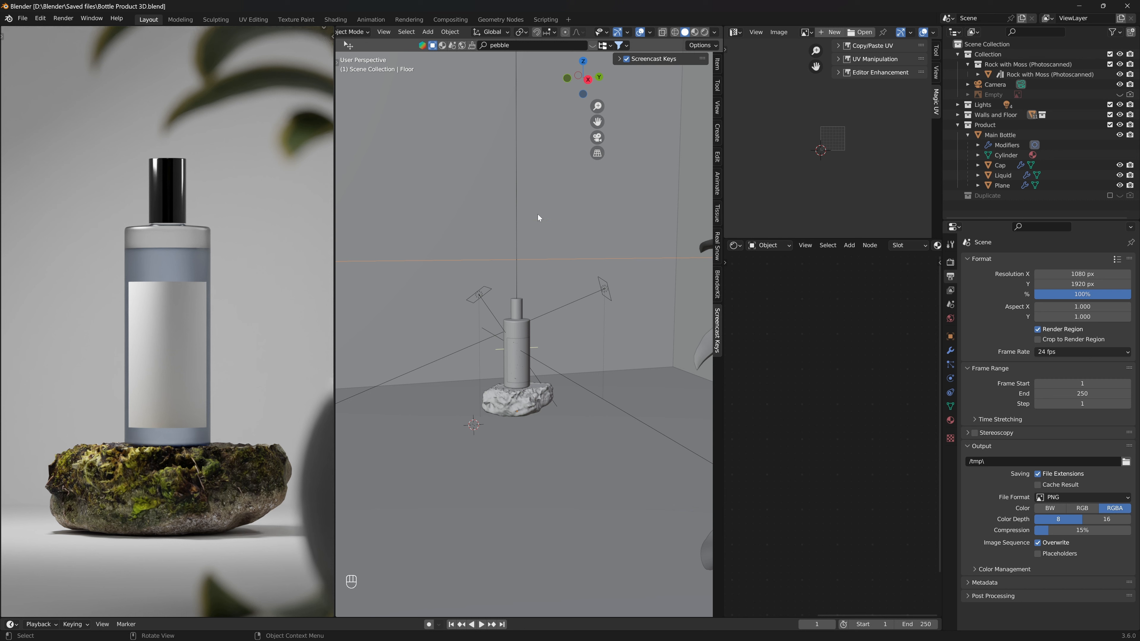
- Show the pebble search results and open the viewport sidebar's transform panel
left_click(593, 45)
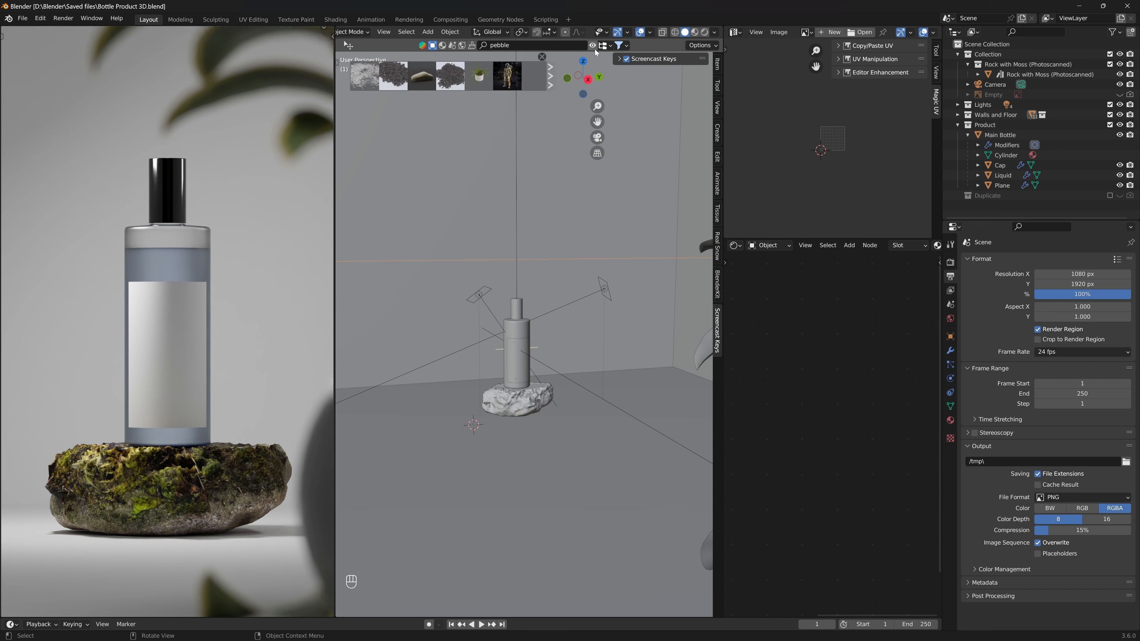
left_click(679, 58)
key("n")
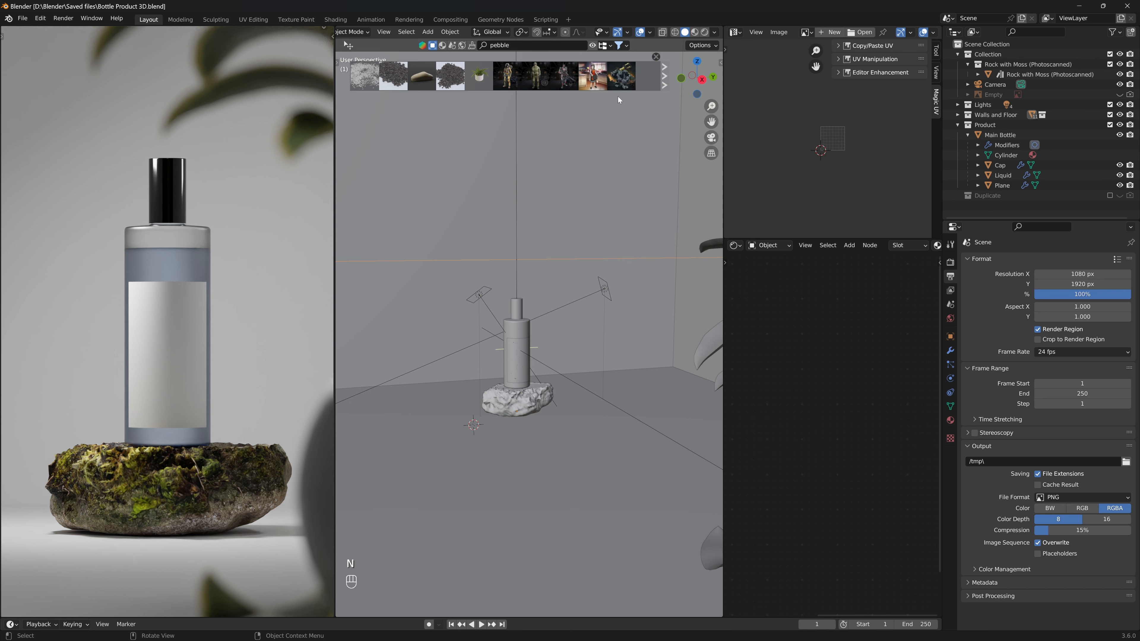
key("n")
key("n")
key("n")
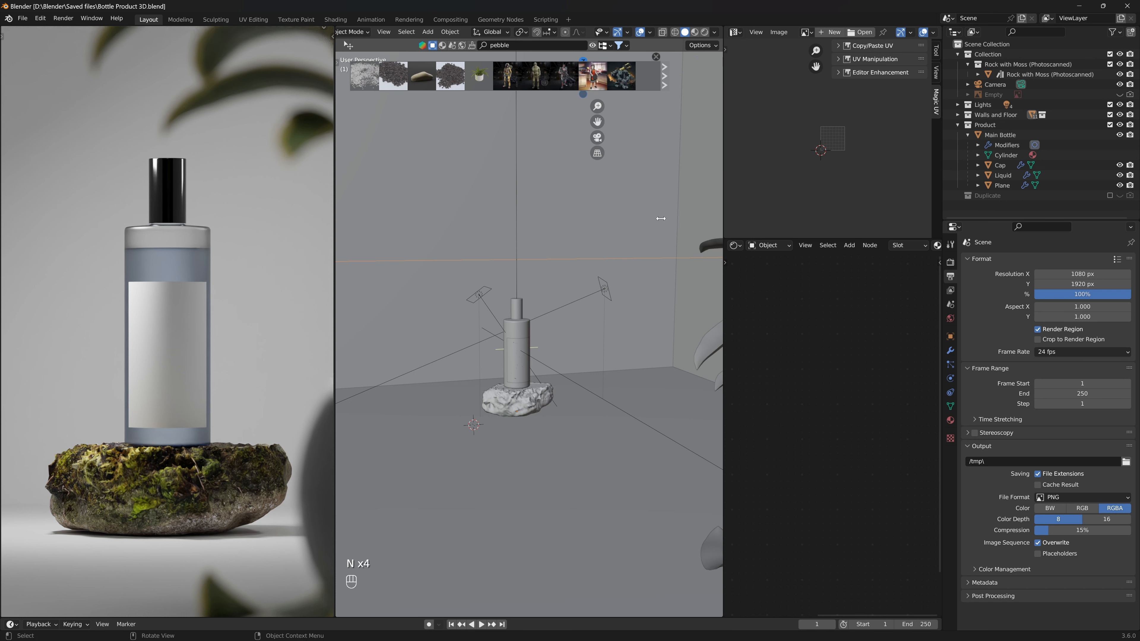
key("n")
key("n")
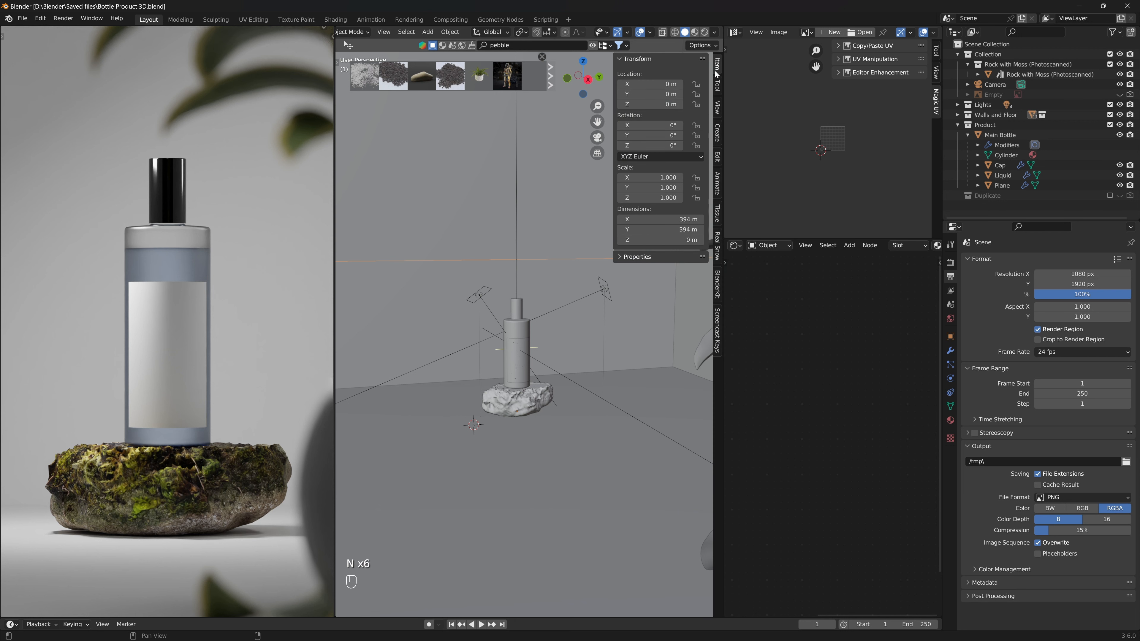
- Hide the viewport sidebar and open the info for the Pebbles particle asset in the search results
key("n")
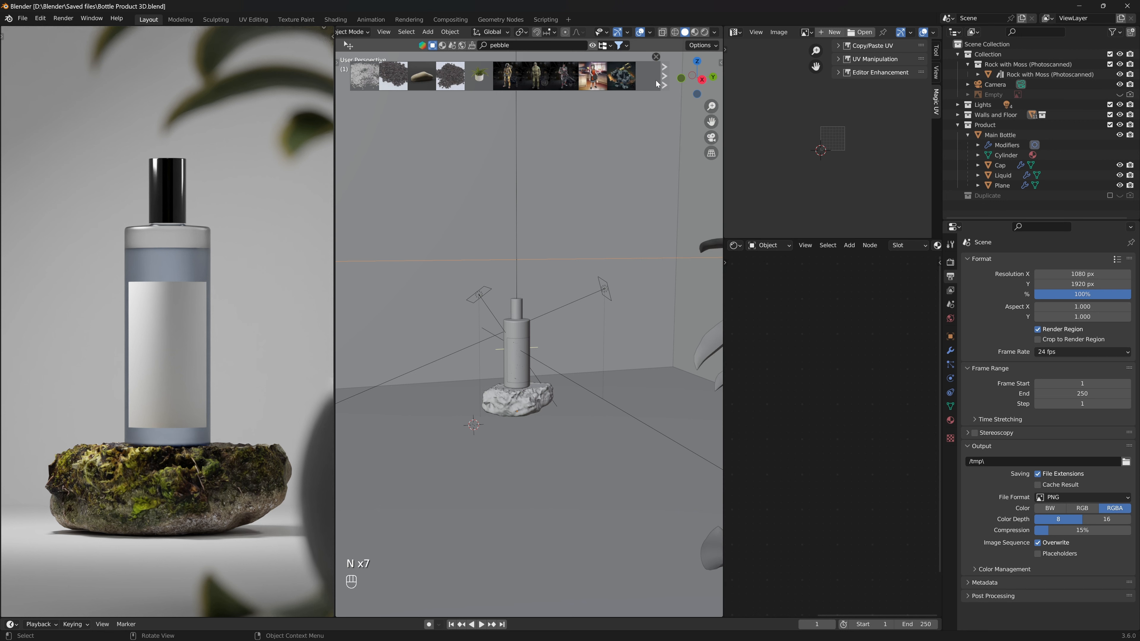
mouse_move(359, 79)
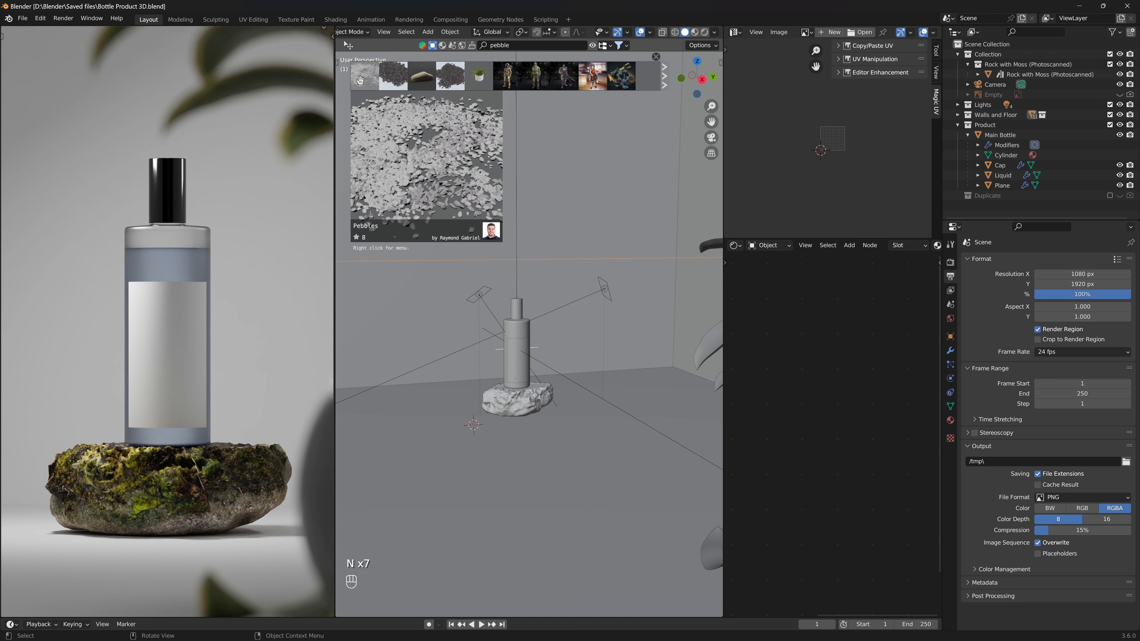
left_click(362, 84)
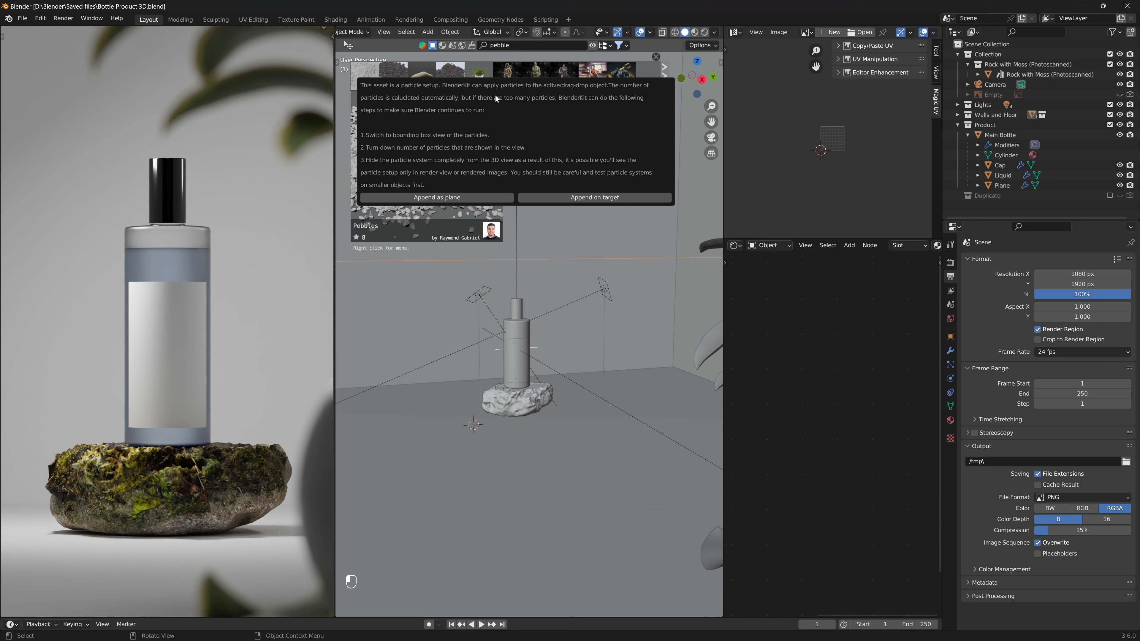
- Drag the 'pebbles' asset into the scene beside the rock and scale it up by 12
left_click_drag(393, 77, 476, 424)
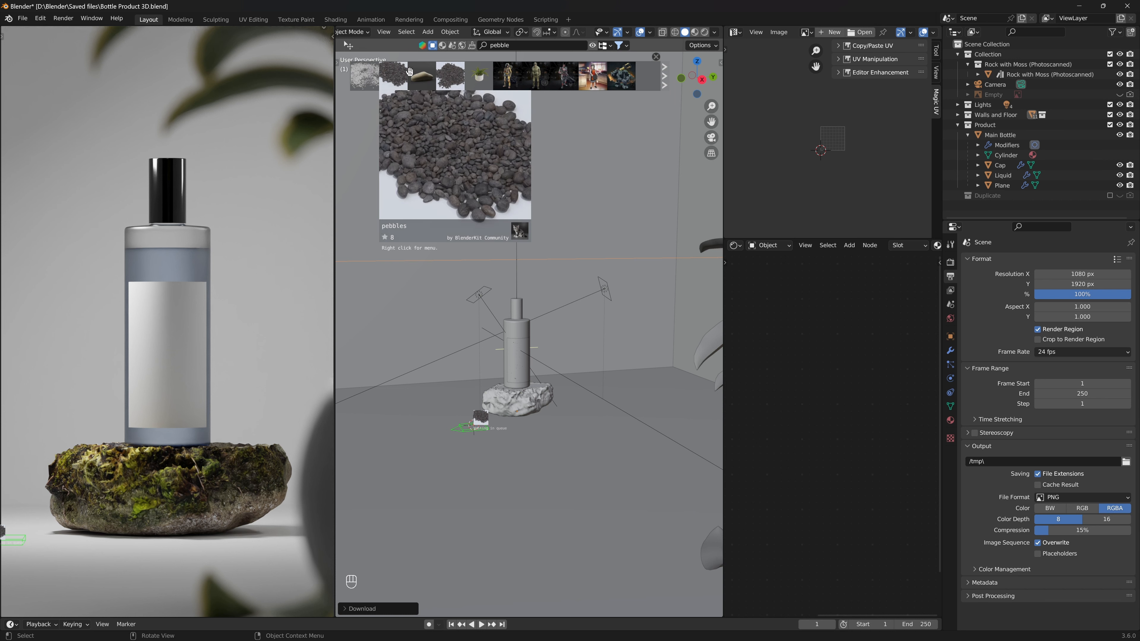
mouse_move(429, 79)
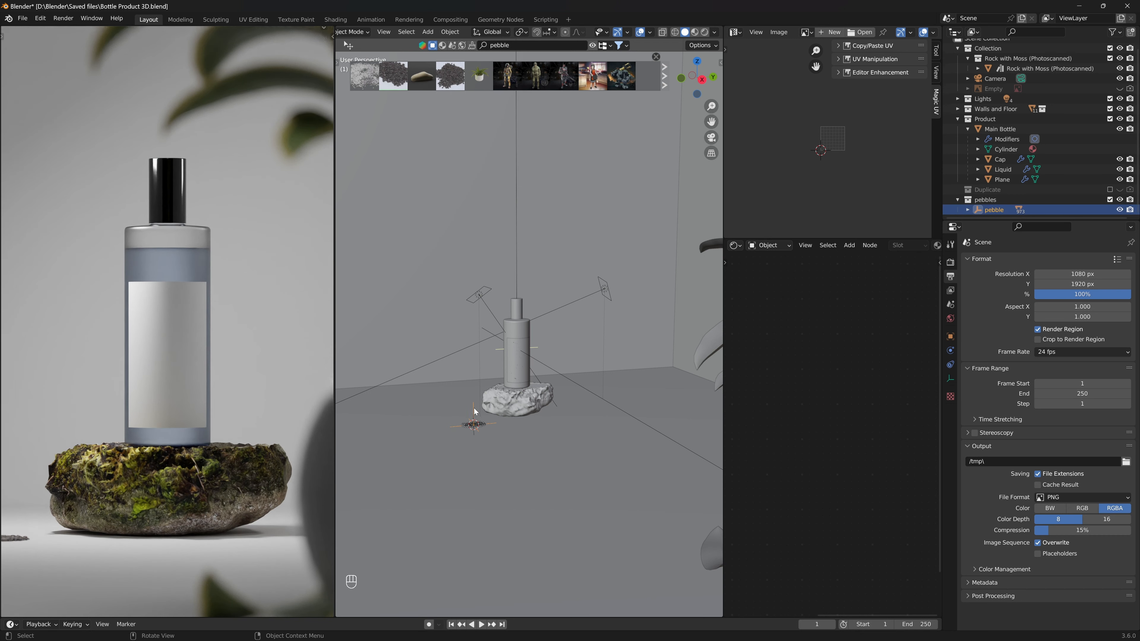
type("s12")
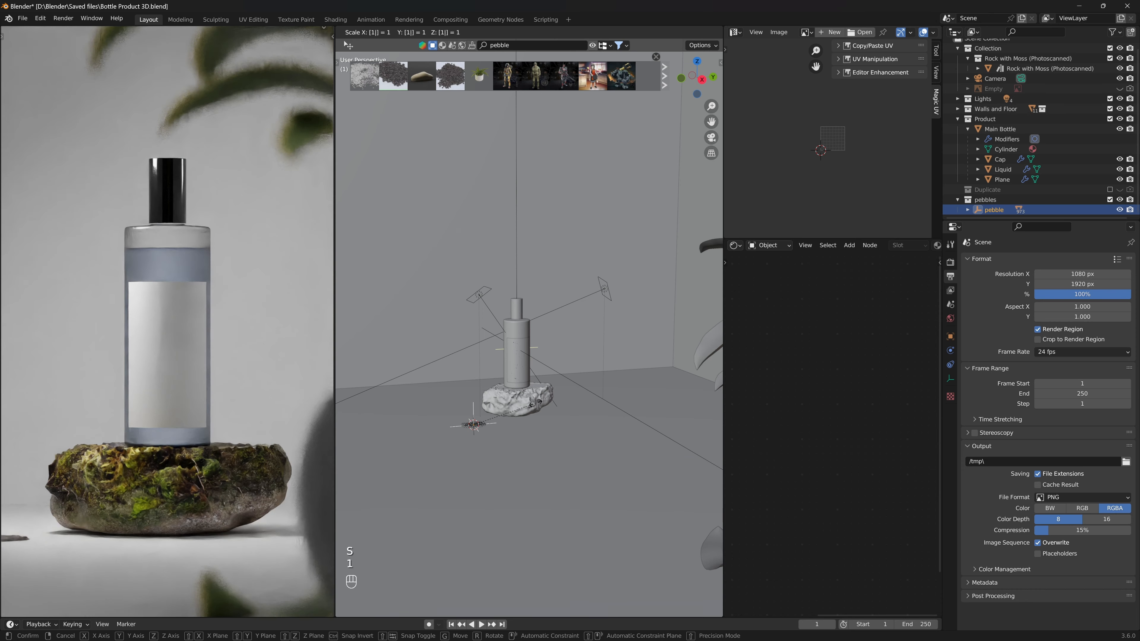
key("Return")
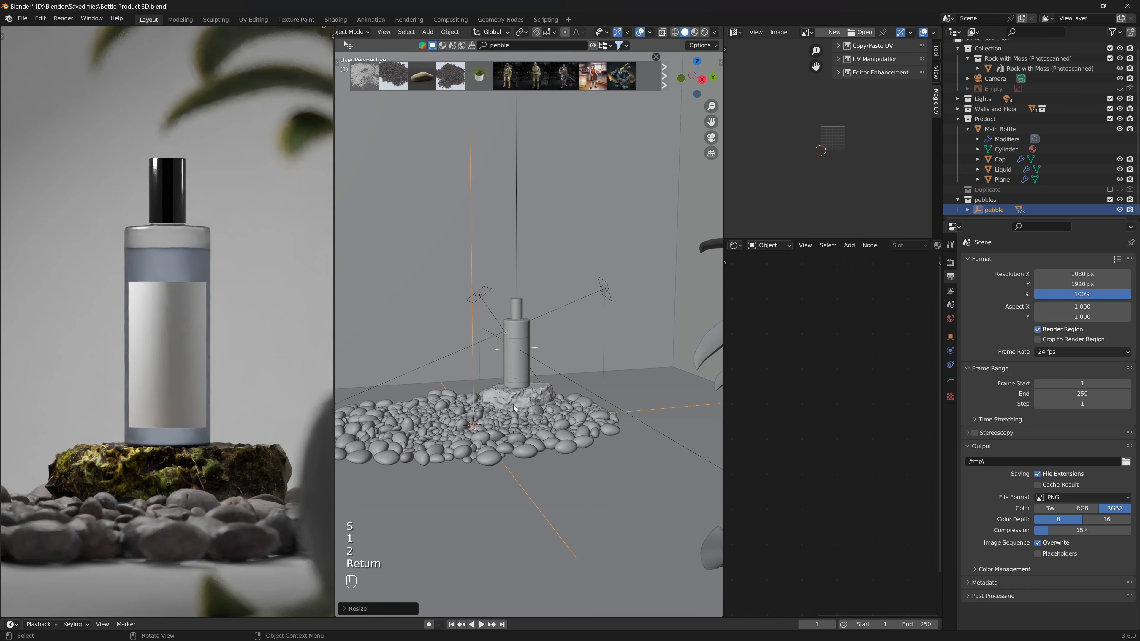
mouse_move(514, 405)
middle_mouse_down()
mouse_move(534, 418)
mouse_move(514, 405)
middle_mouse_up()
type("s")
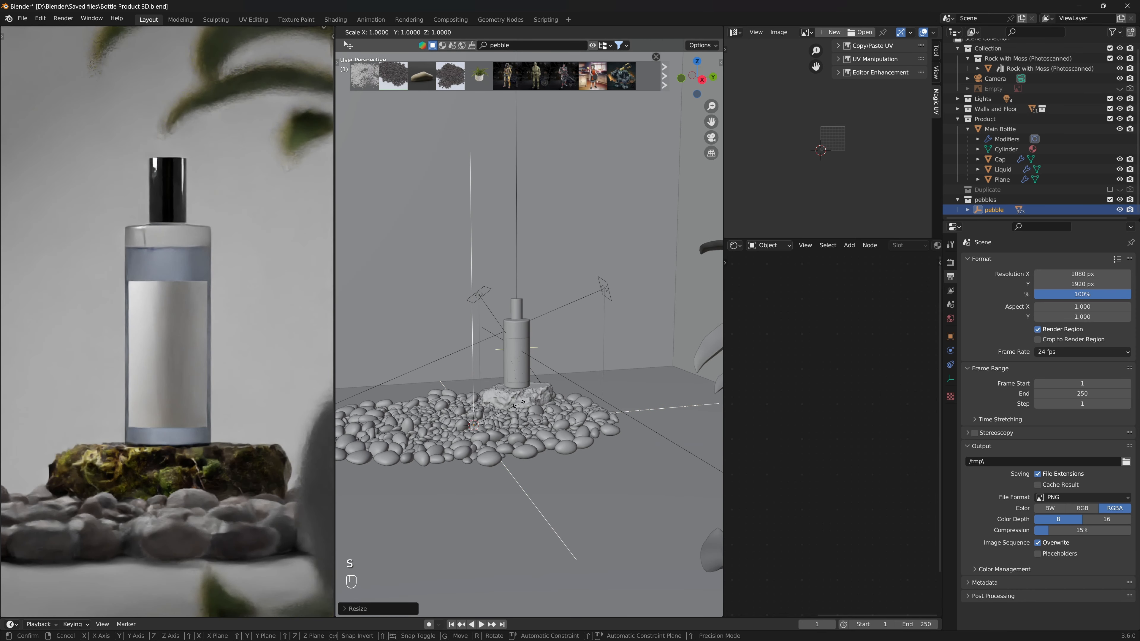
type("2")
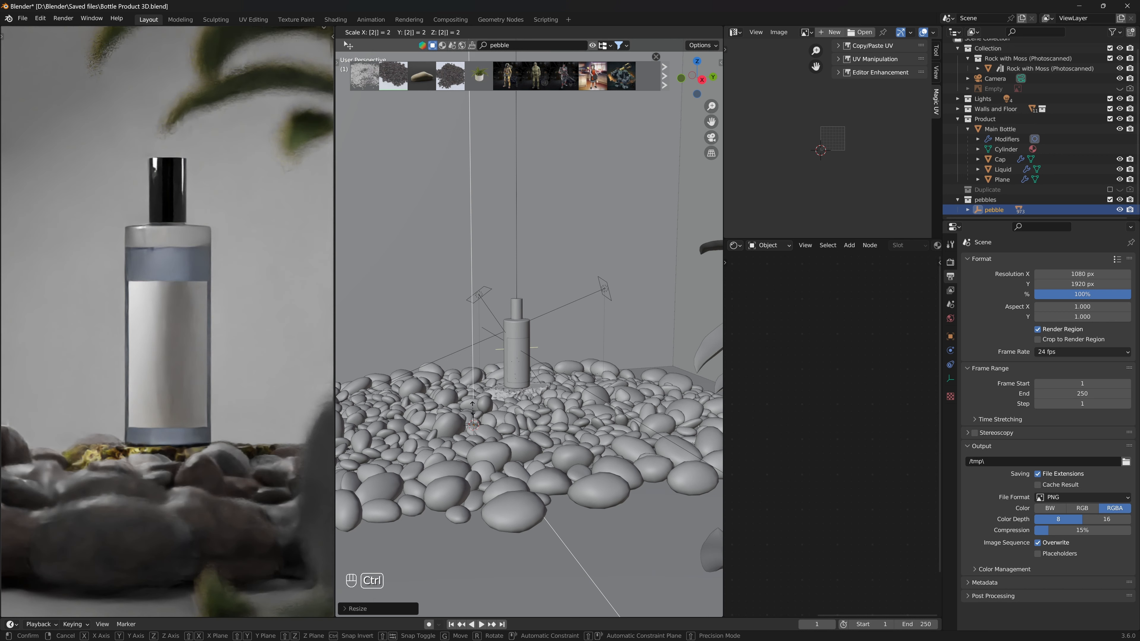
key("Escape")
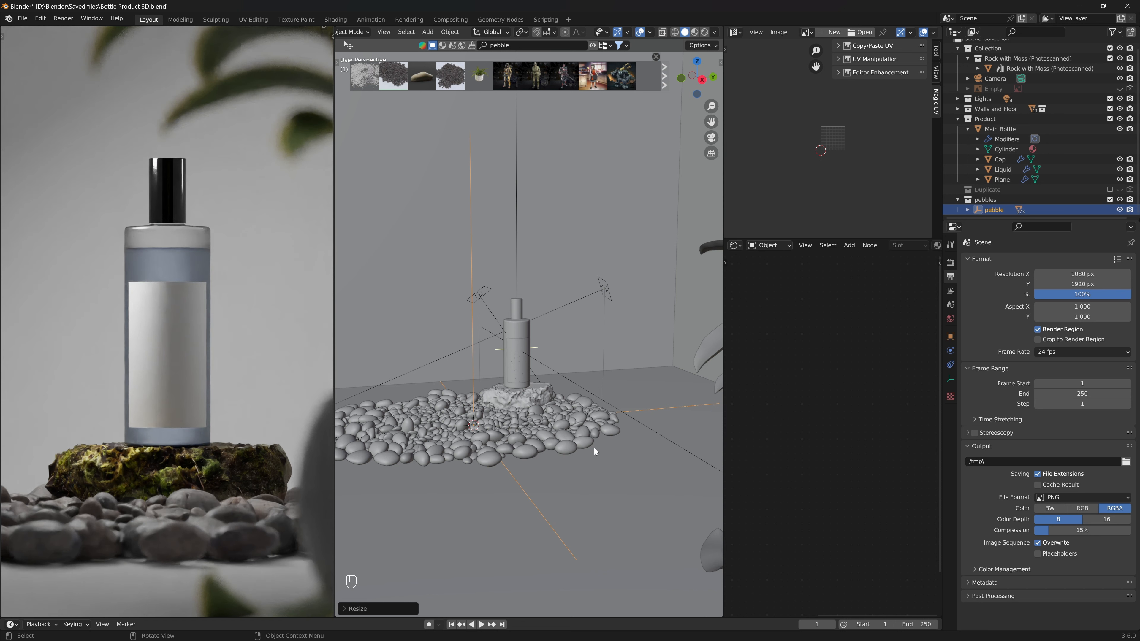
- Scale the pebbles up about 1.3 times and apply their scale
key("s")
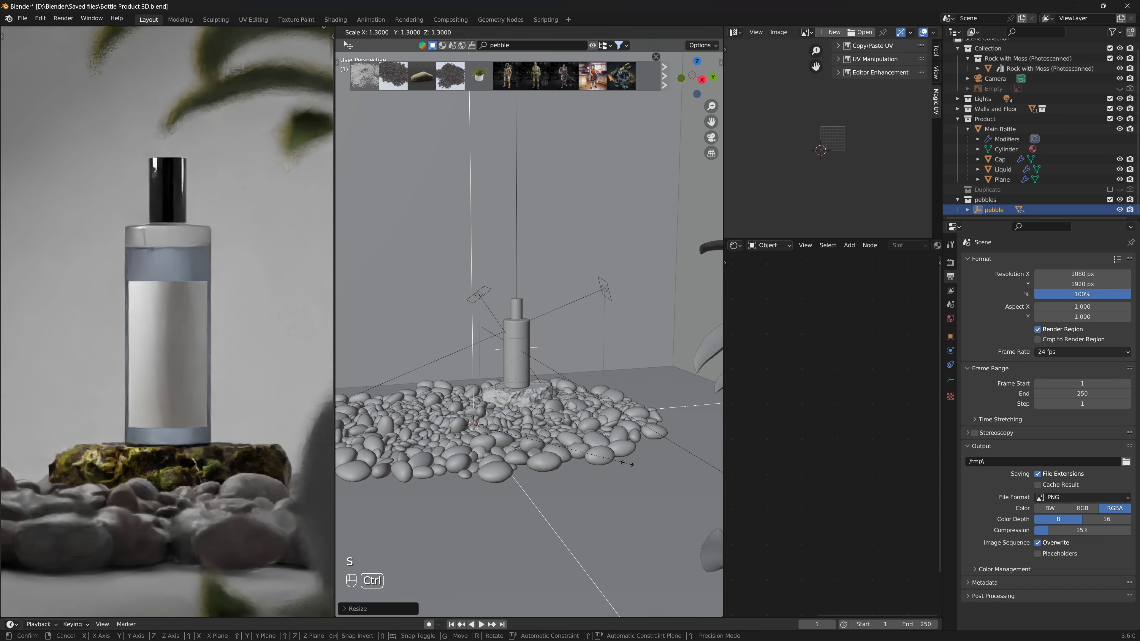
left_click(627, 463)
key("ctrl+a")
left_click(616, 485)
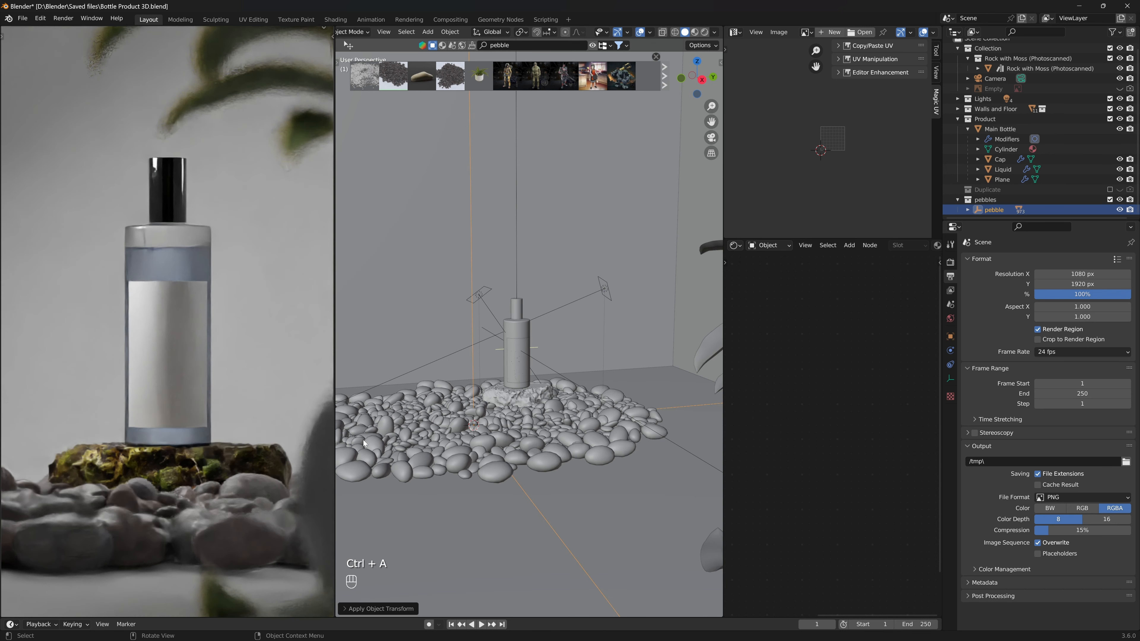
- Select a pebble and inspect it close up in the rendered view before returning to the camera view
left_click(469, 409)
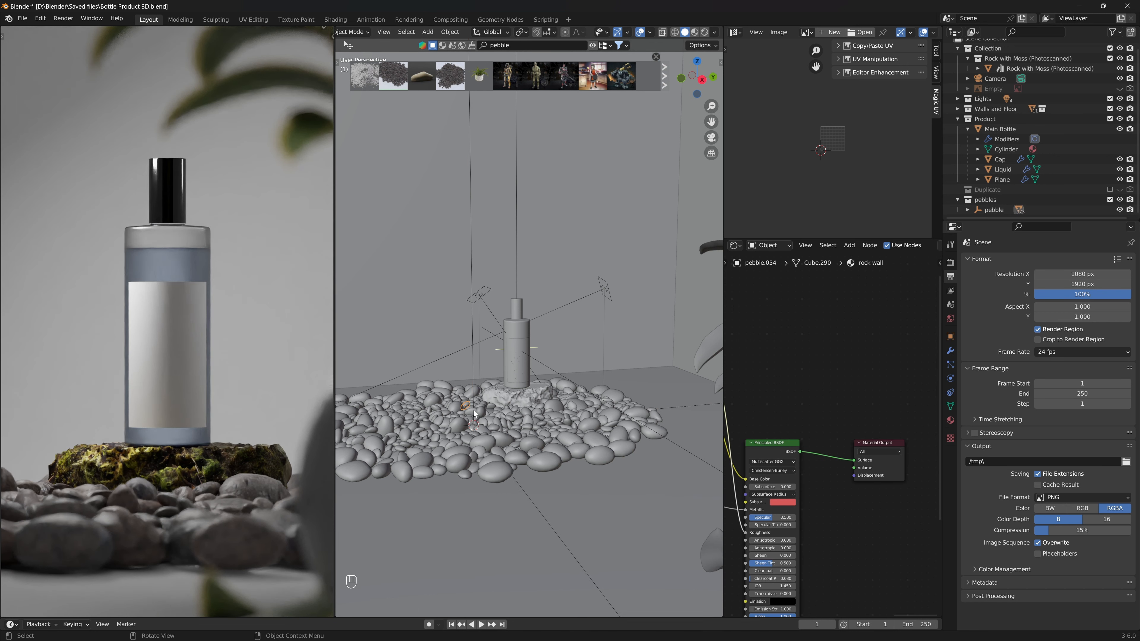
key("KP_Decimal")
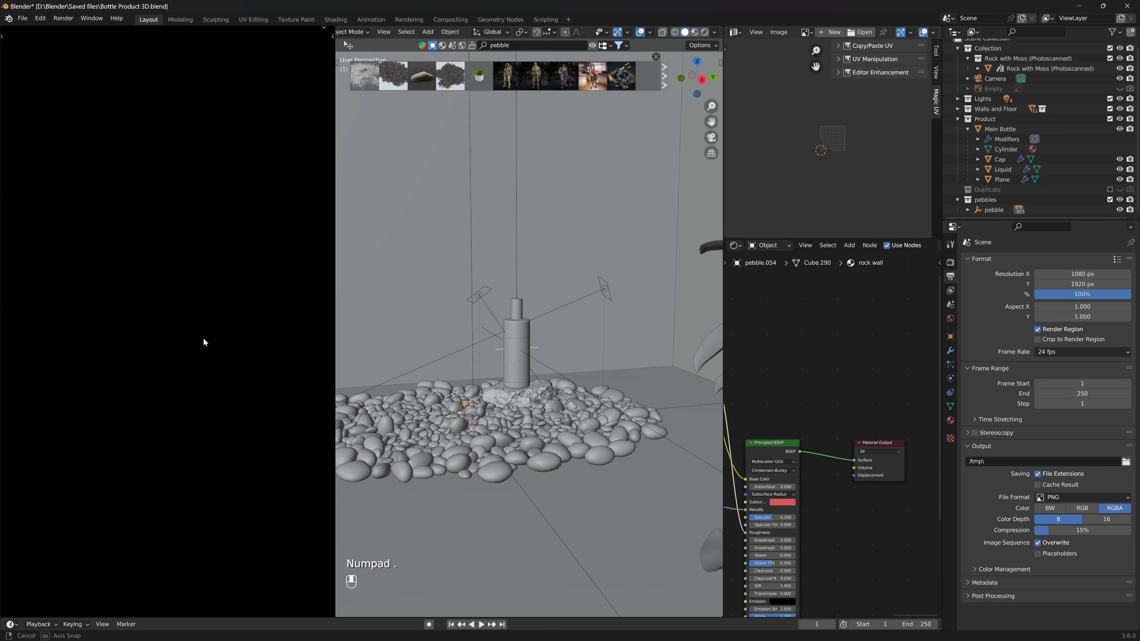
middle_click_drag(165, 355, 52, 283)
key("KP_0")
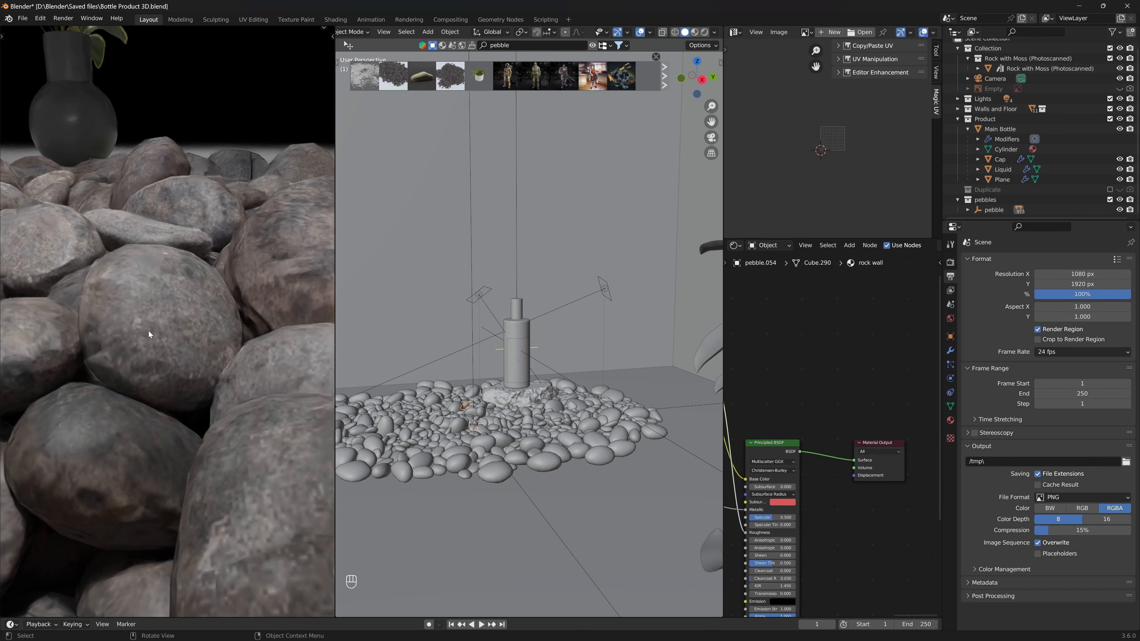
- Save the blend file
key("ctrl+s")
key("ctrl+s")
key("ctrl+s")
- Select the pebbles and move them across the floor plane without changing their height
scroll(538, 406, "down", 4)
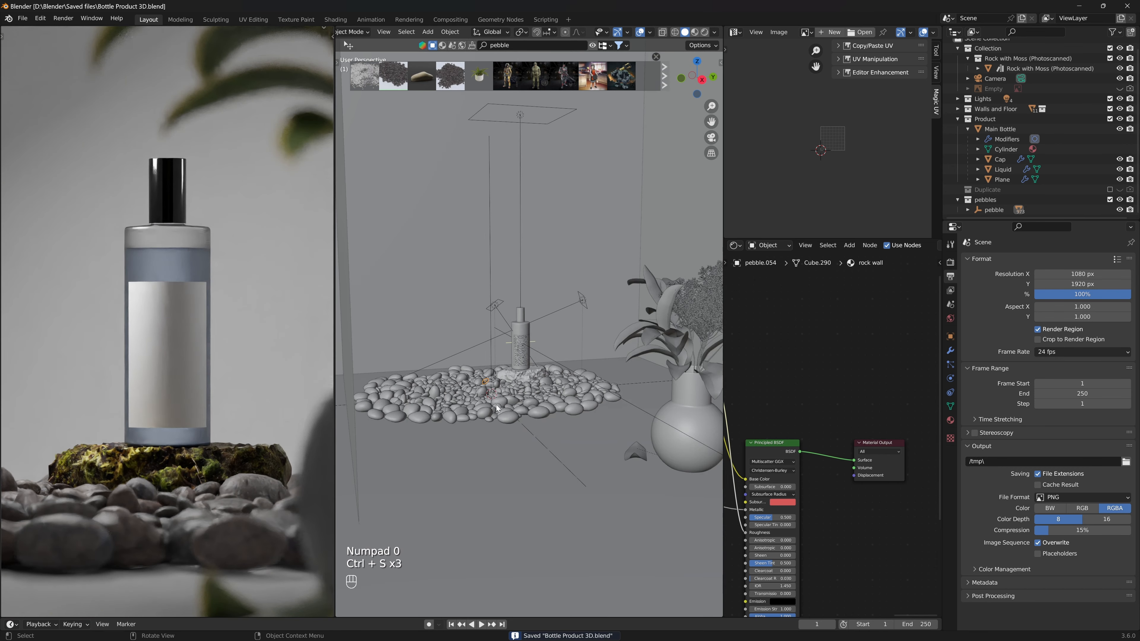
middle_click_drag(539, 406, 513, 423)
middle_click_drag(650, 345, 466, 369)
left_click(489, 246)
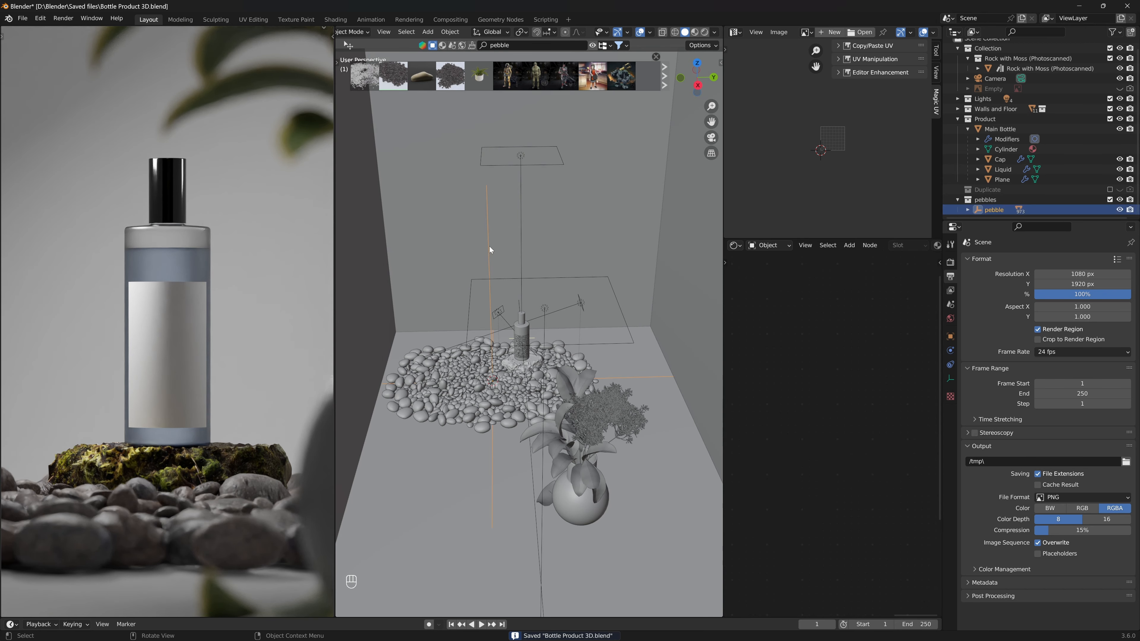
middle_click_drag(489, 245, 548, 424)
key("g")
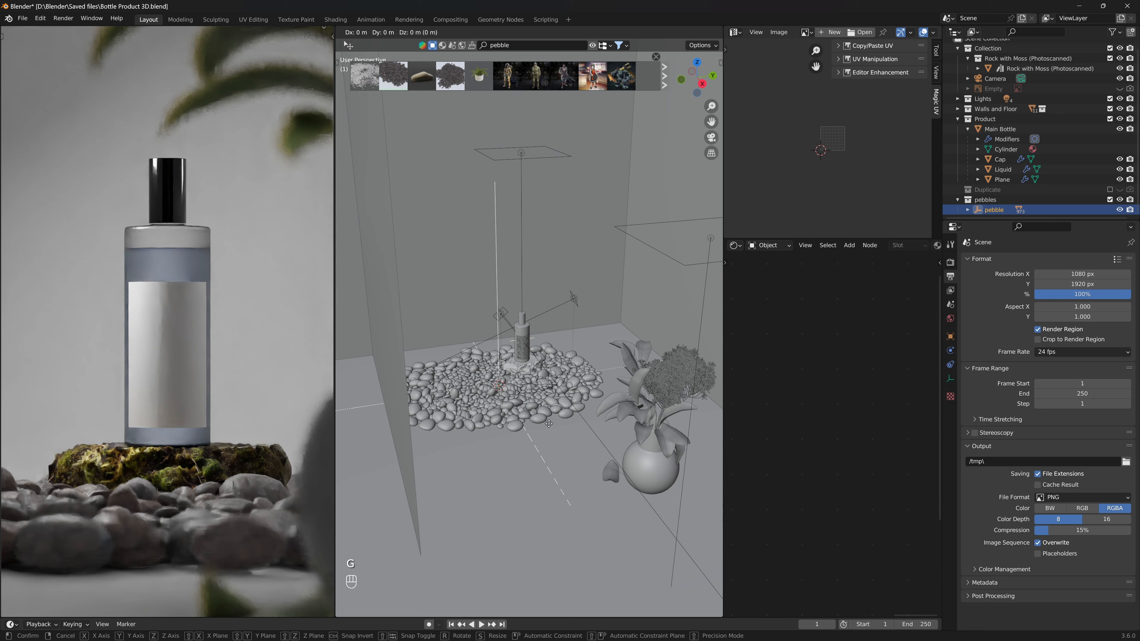
key("shift+z")
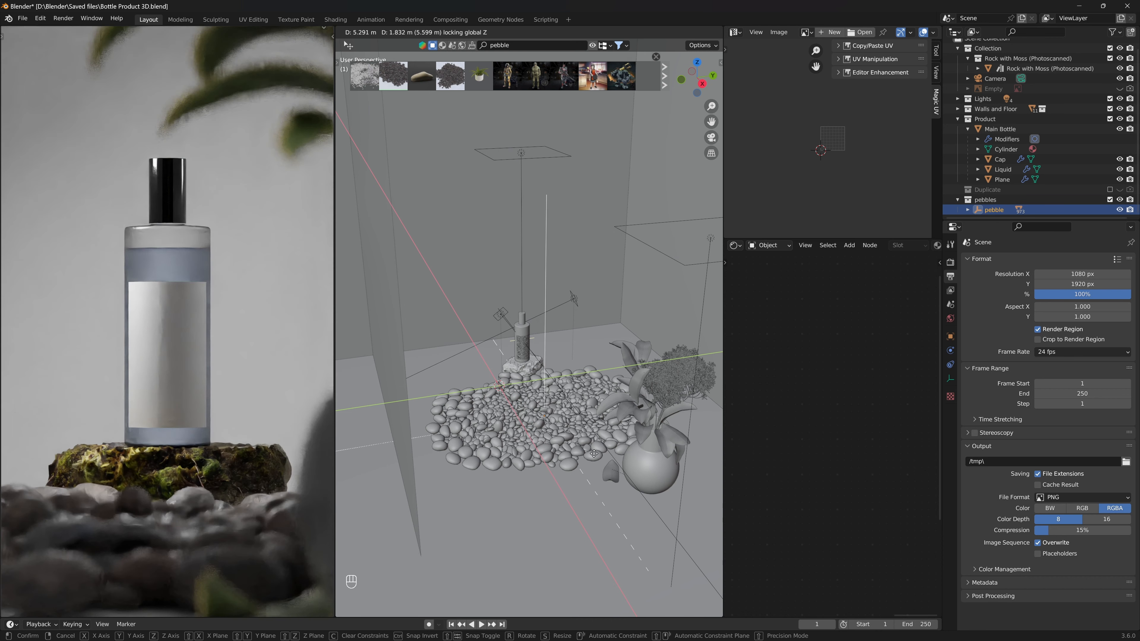
left_click(594, 454)
- Rotate the pebbles around Z with 5° snapping, about -95° and then a further 5°
key("r")
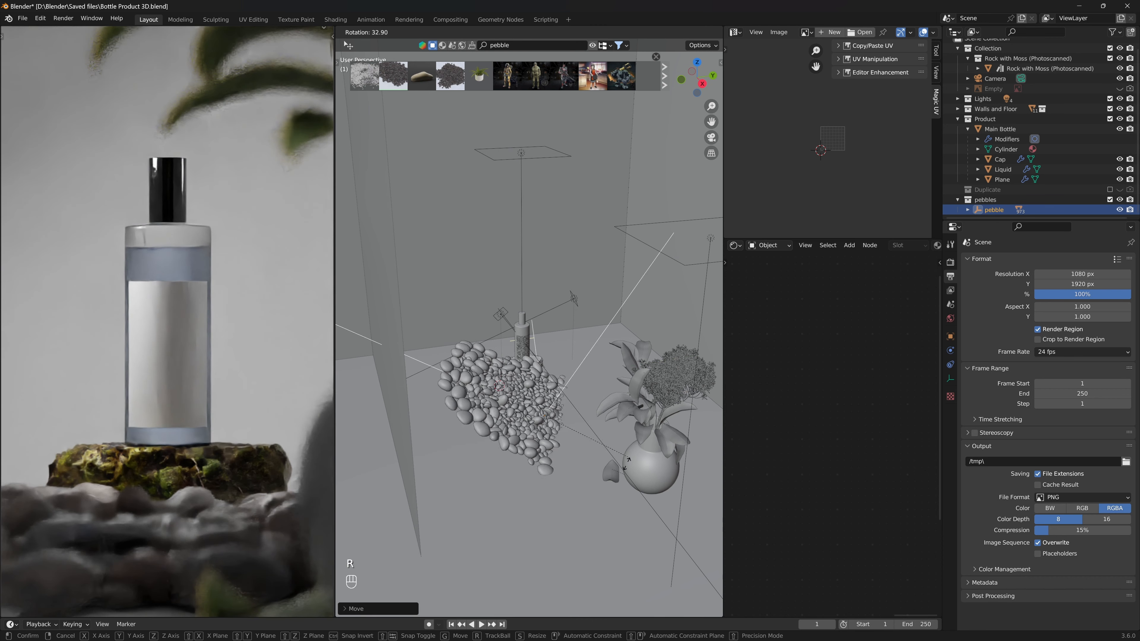
key("z")
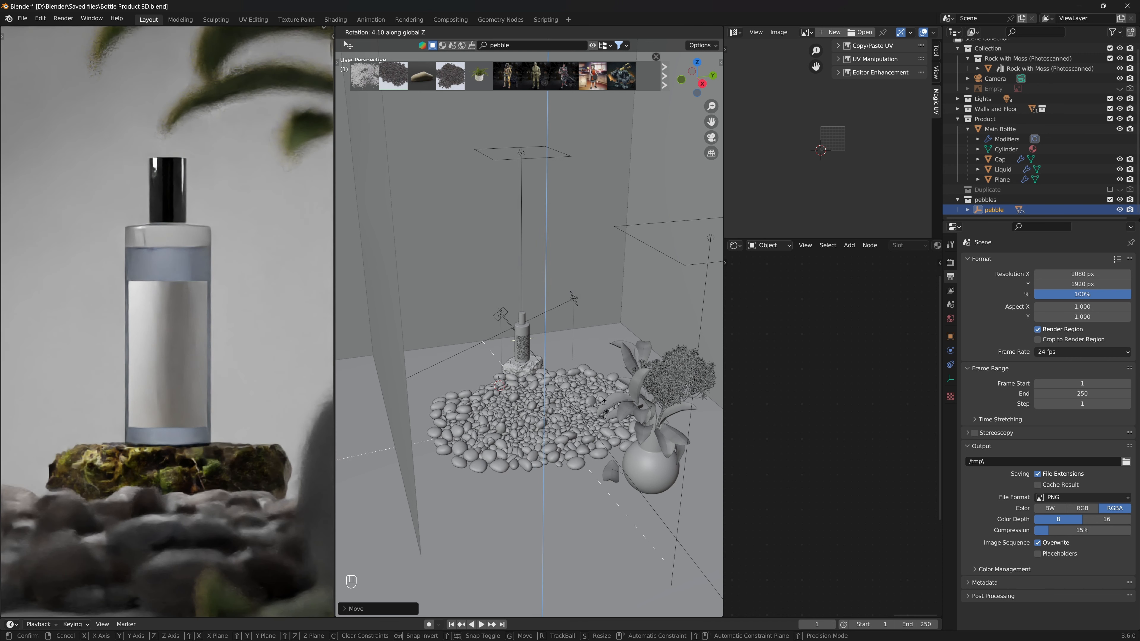
key("ctrl")
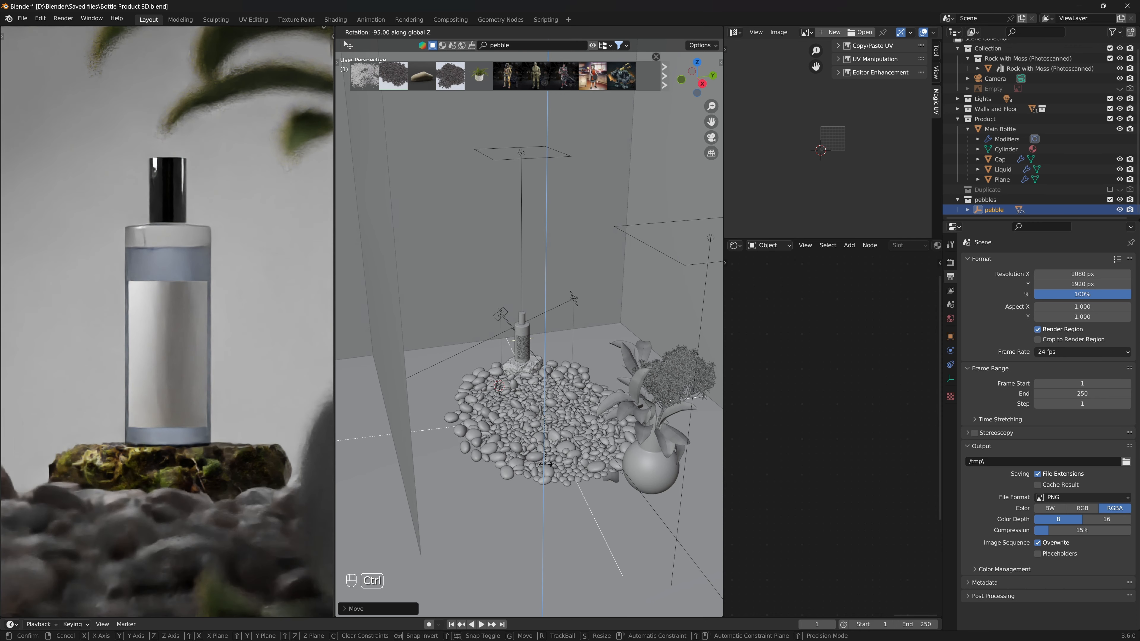
left_click(550, 464)
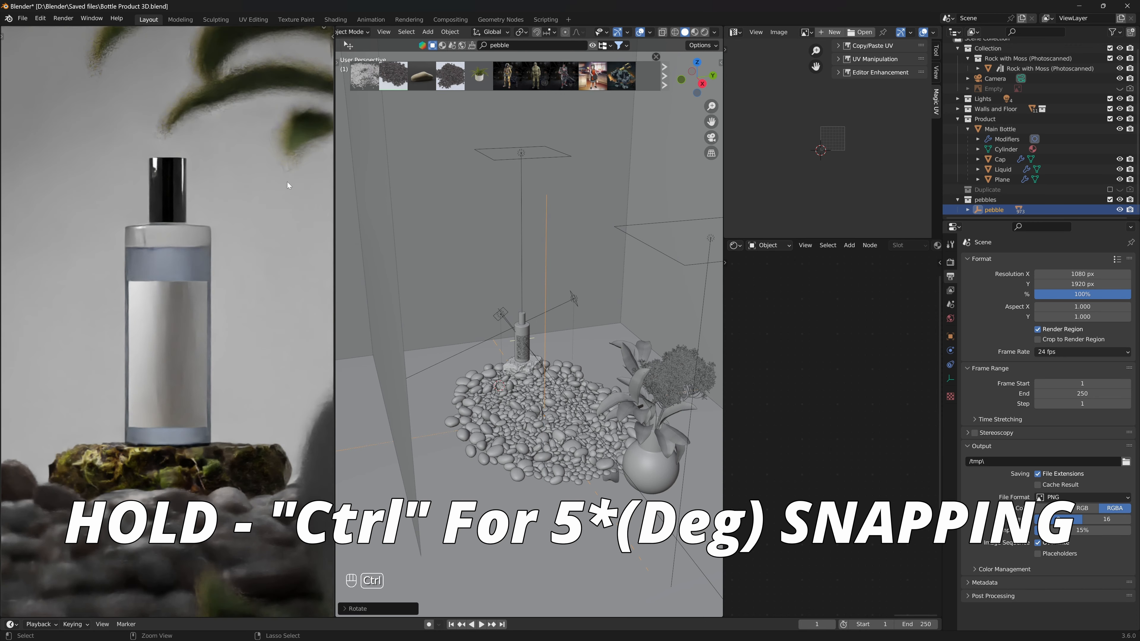
key("r")
key("z")
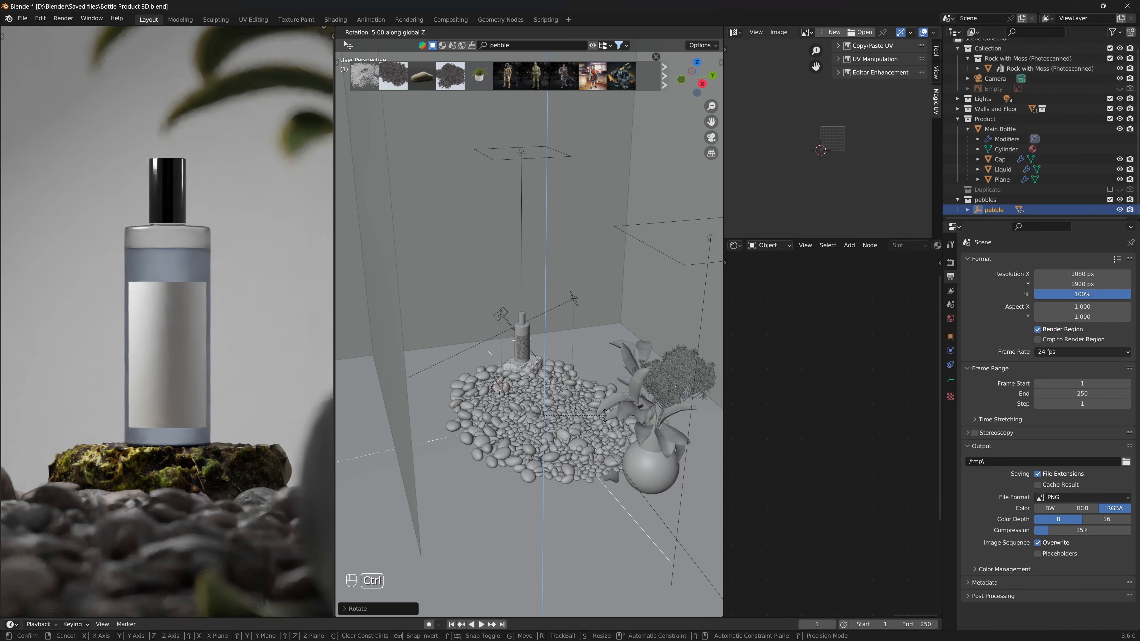
left_click(604, 415)
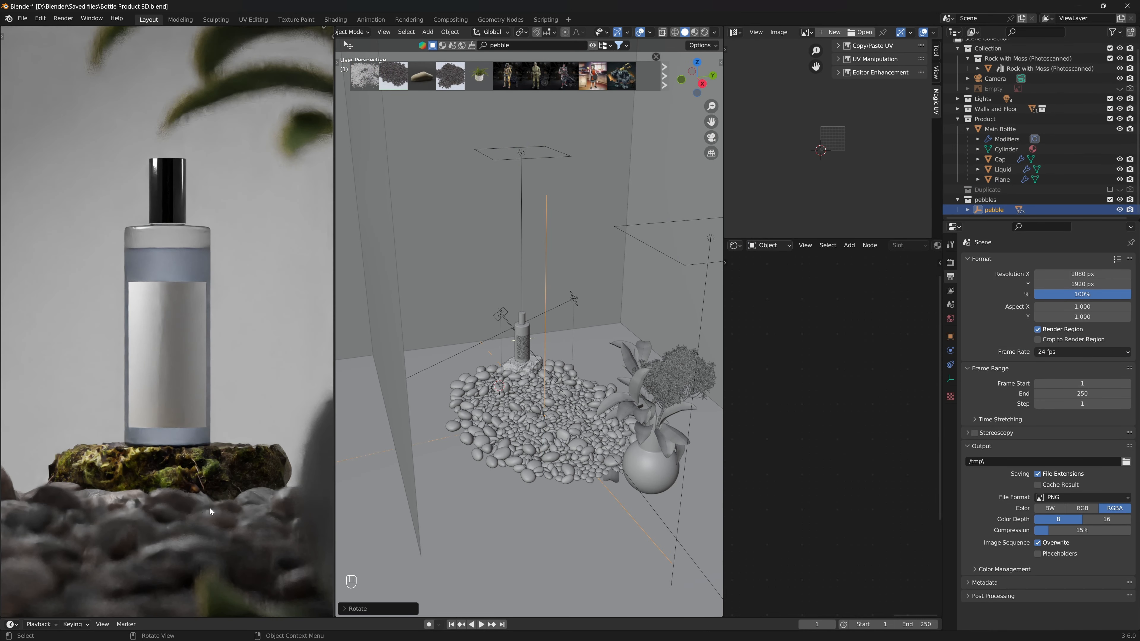
- Orbit the rendered view to check the pebbles, then return to the camera view
middle_click_drag(209, 508, 202, 412)
scroll(225, 426, "up", 4)
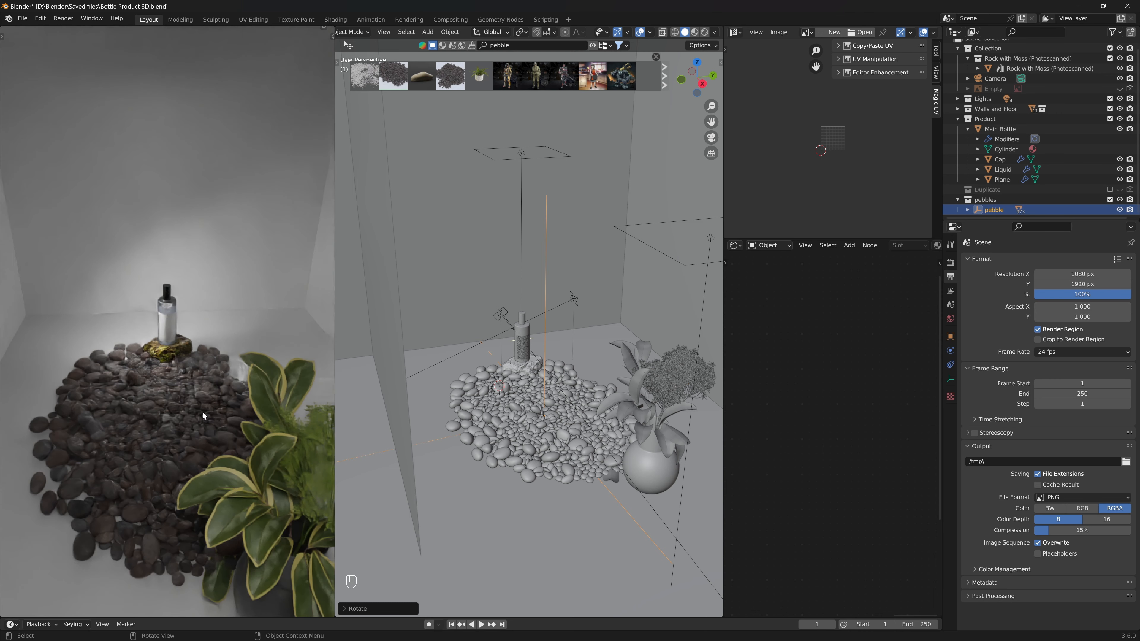
key("KP_0")
- Save the blend file again
key("ctrl+s")
key("ctrl+s")
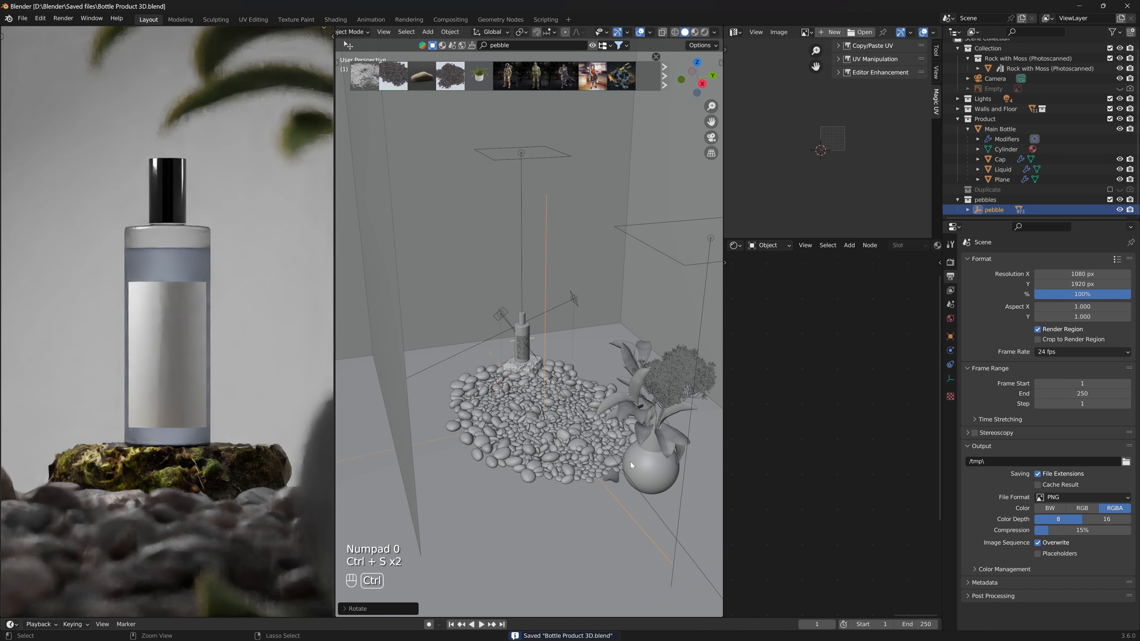
key("ctrl+s")
key("ctrl+s")
key("ctrl+s")
key("ctrl+s")
key("ctrl+s")
- Select the floor, frame it in the viewport and save the file
left_click(531, 520)
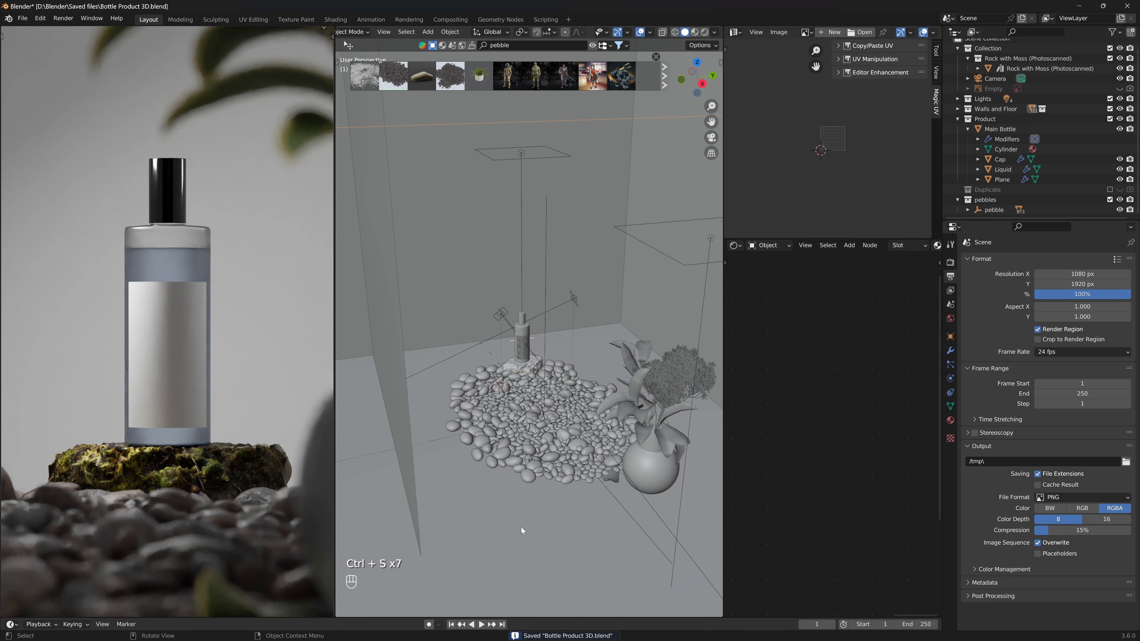
key("KP_Decimal")
key("ctrl+s")
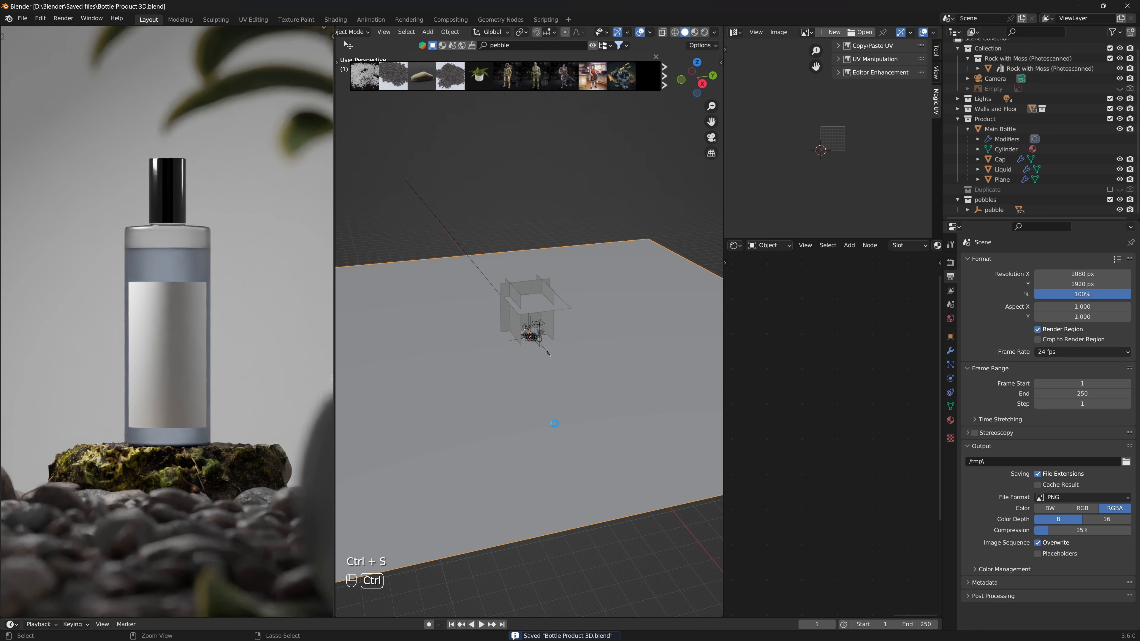
key("ctrl+s")
- Move the floor along Z to sit under the pebbles and apply its scale
scroll(557, 408, "up", 8)
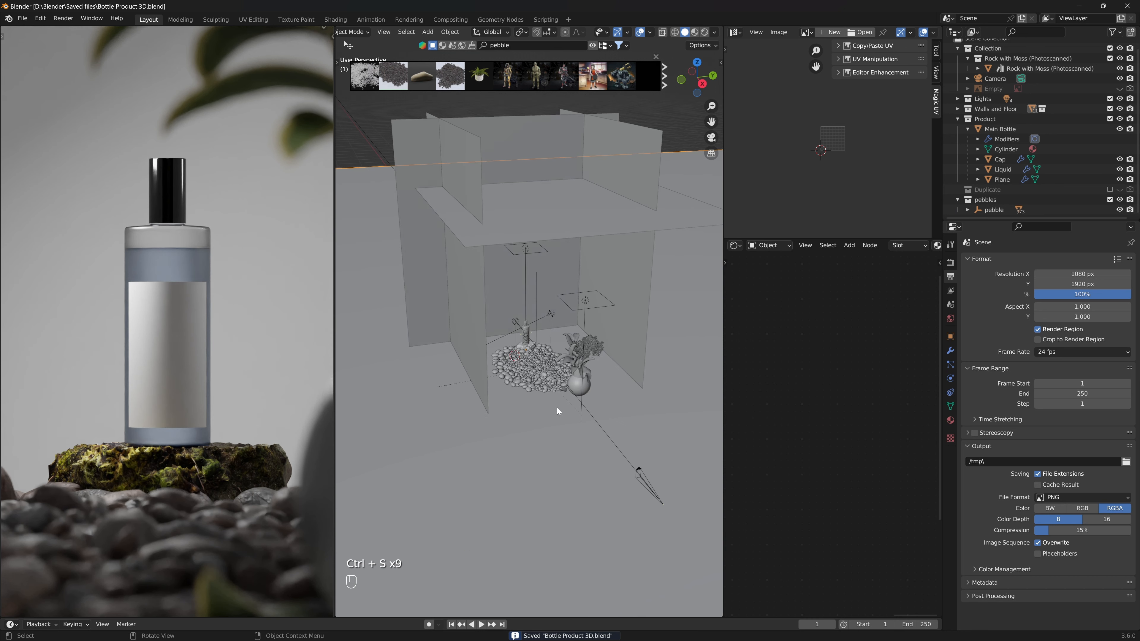
middle_click_drag(516, 423, 556, 453)
scroll(568, 441, "up", 4)
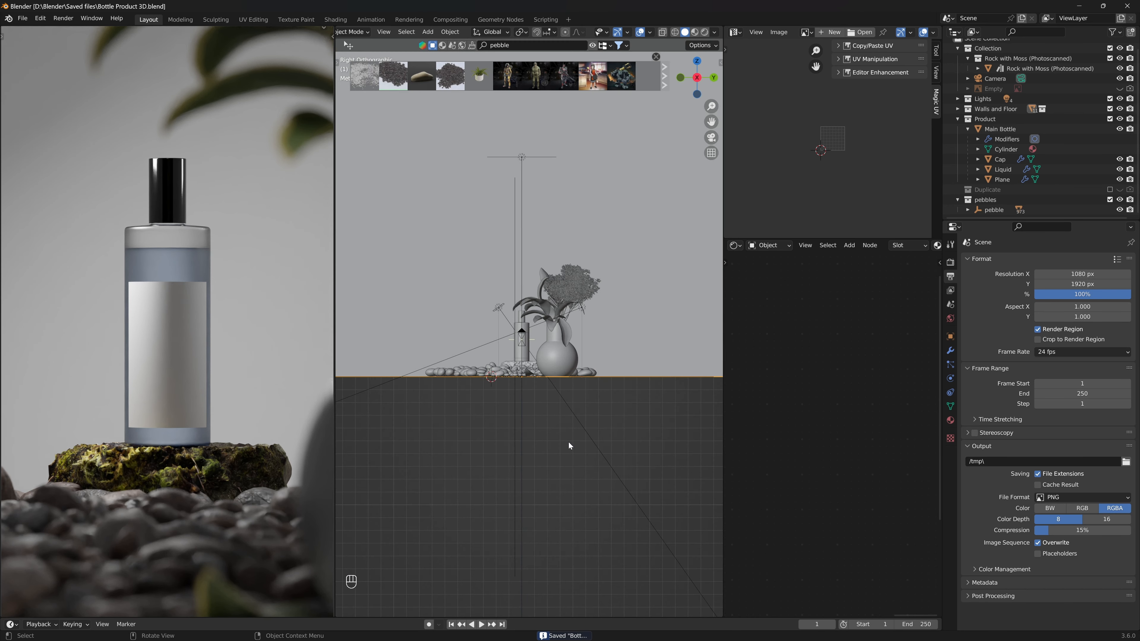
key("g")
key("z")
left_click(567, 480)
key("ctrl+a")
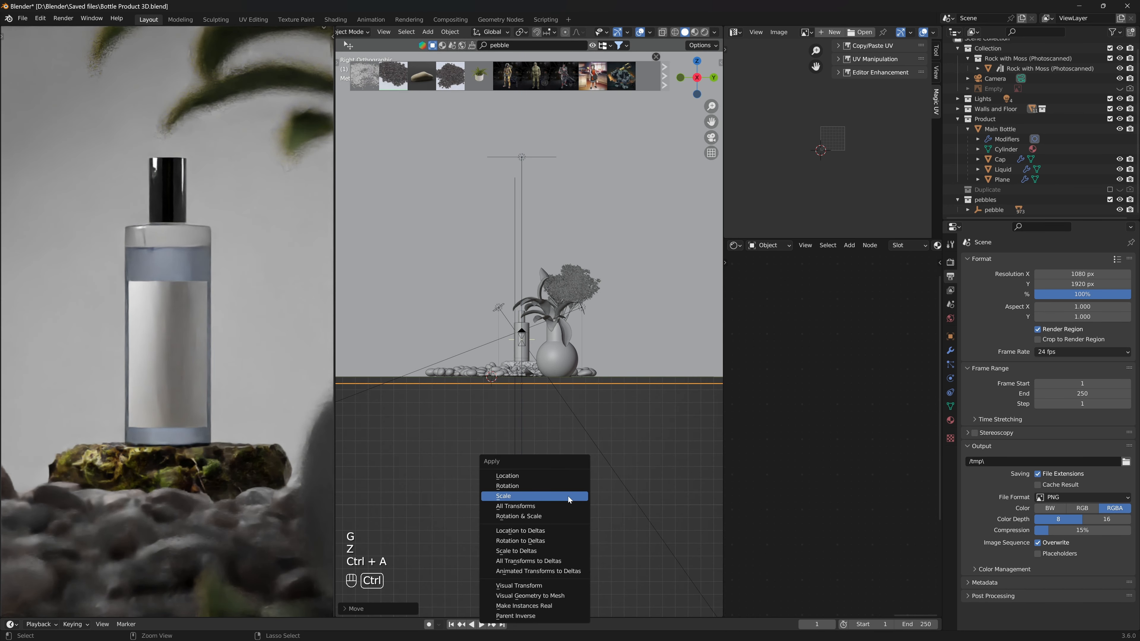
left_click(568, 496)
- Switch to a right orthographic view and show the viewport toolbar
middle_click_drag(563, 462, 561, 418)
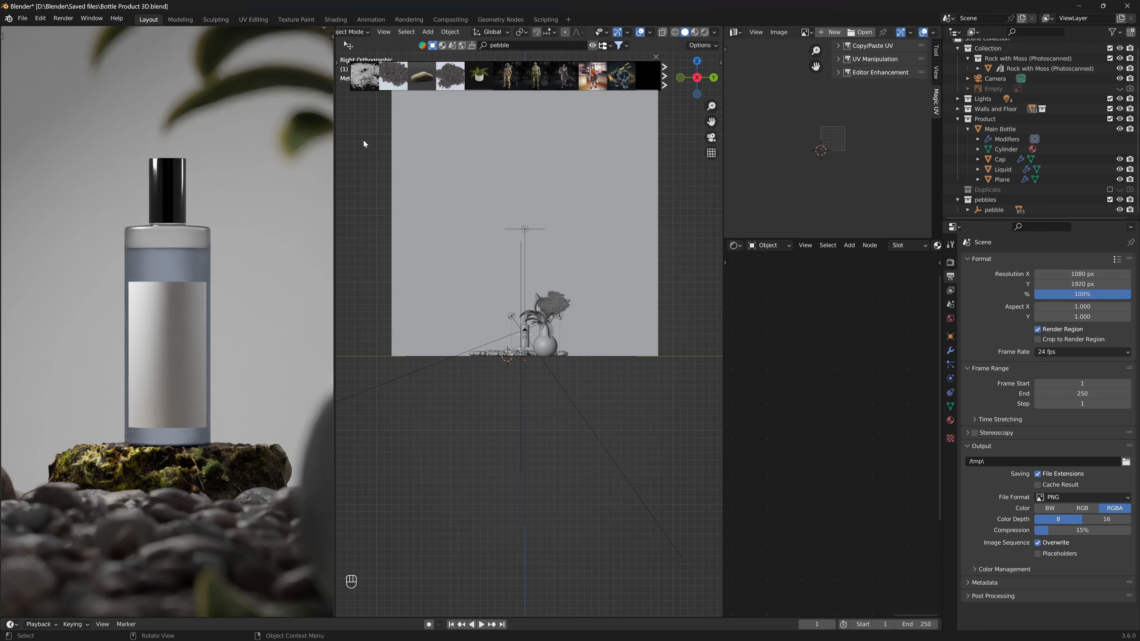
mouse_move(586, 205)
middle_mouse_down()
mouse_move(596, 269)
mouse_move(664, 227)
mouse_move(584, 202)
middle_mouse_up()
scroll(664, 227, "down", 1)
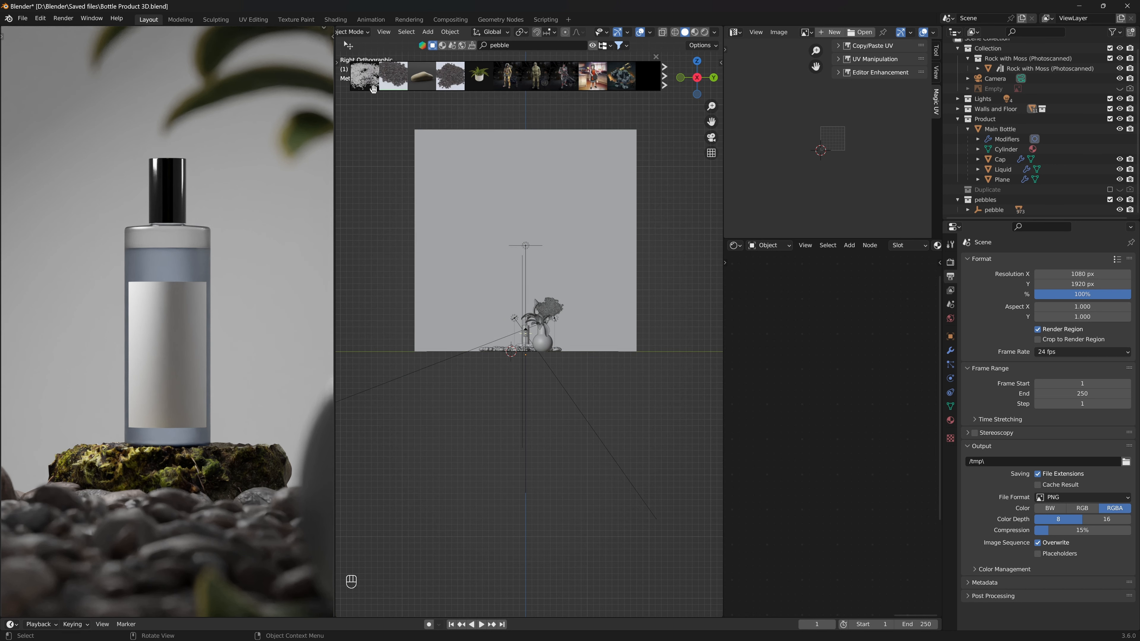
left_click(338, 62)
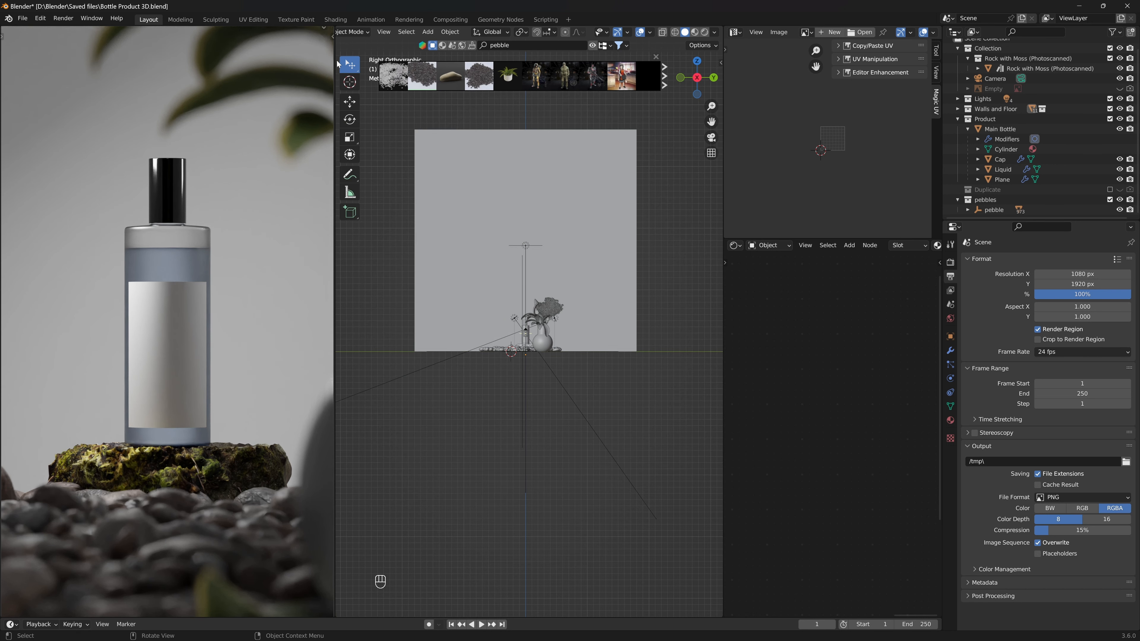
- Box-select the wall planes from the side view
key("b")
key("b")
key("w")
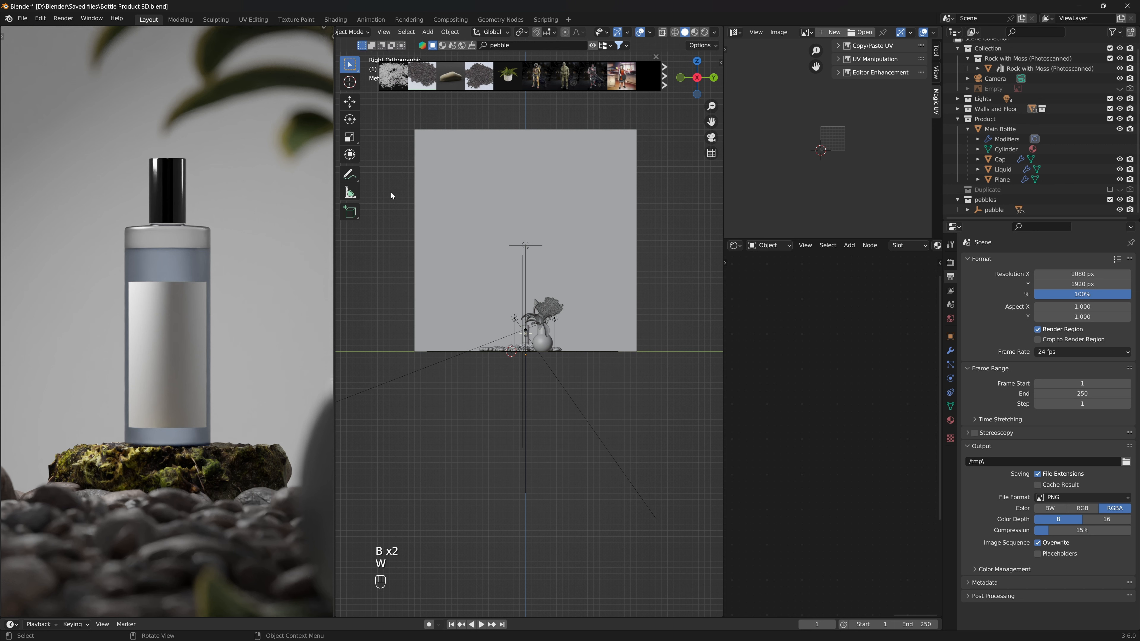
left_click_drag(658, 190, 407, 213)
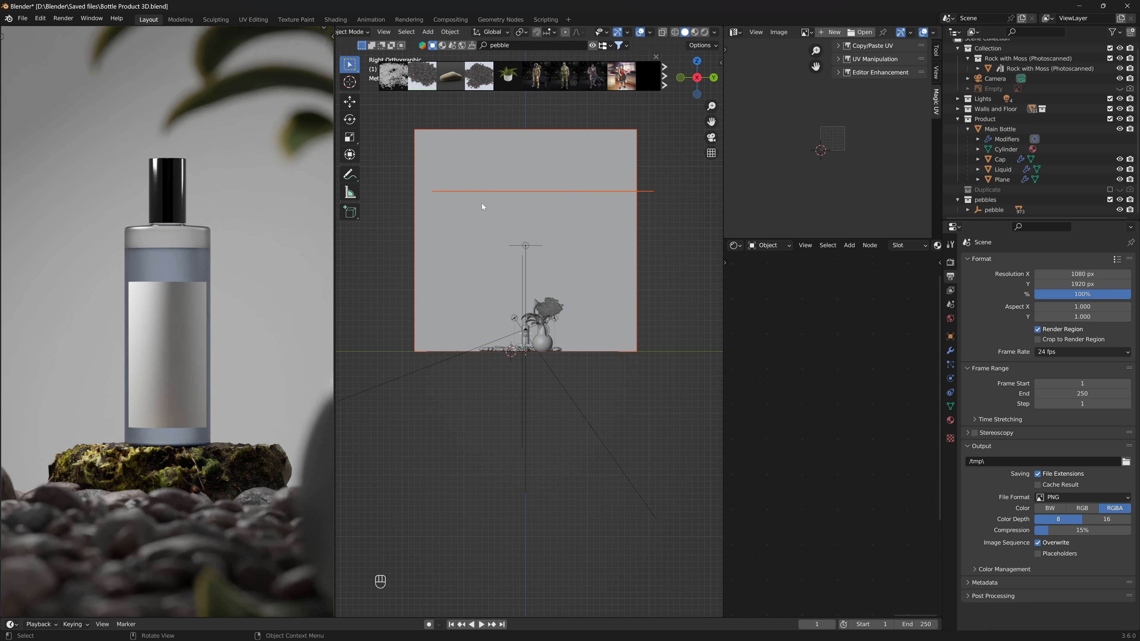
key("t")
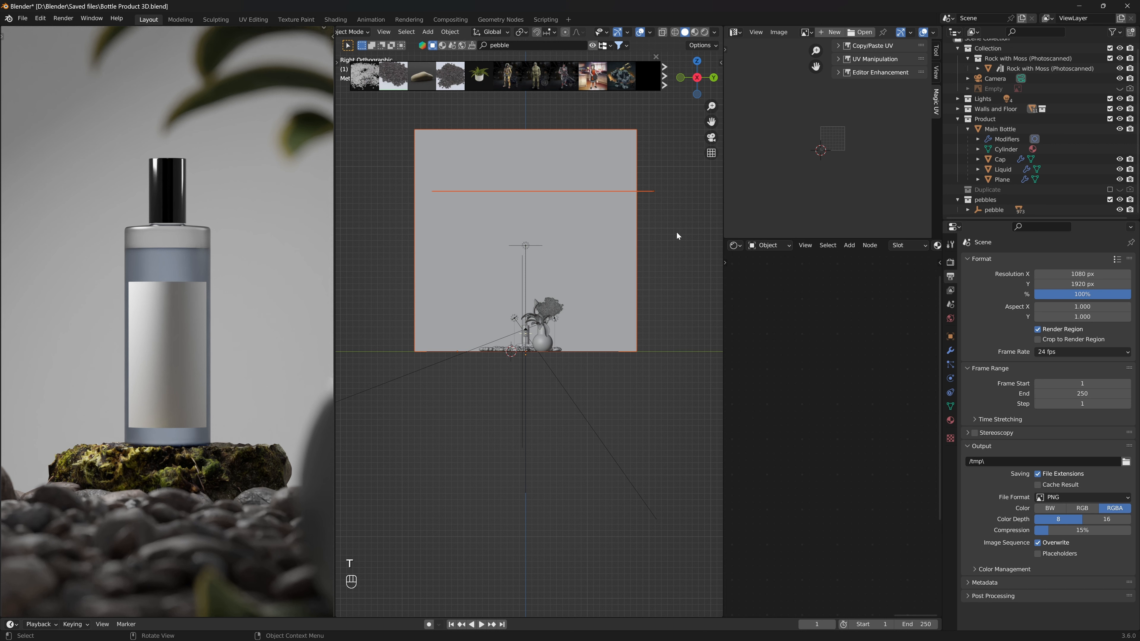
left_click(647, 240)
left_click_drag(657, 148, 366, 203)
scroll(601, 342, "up", 4)
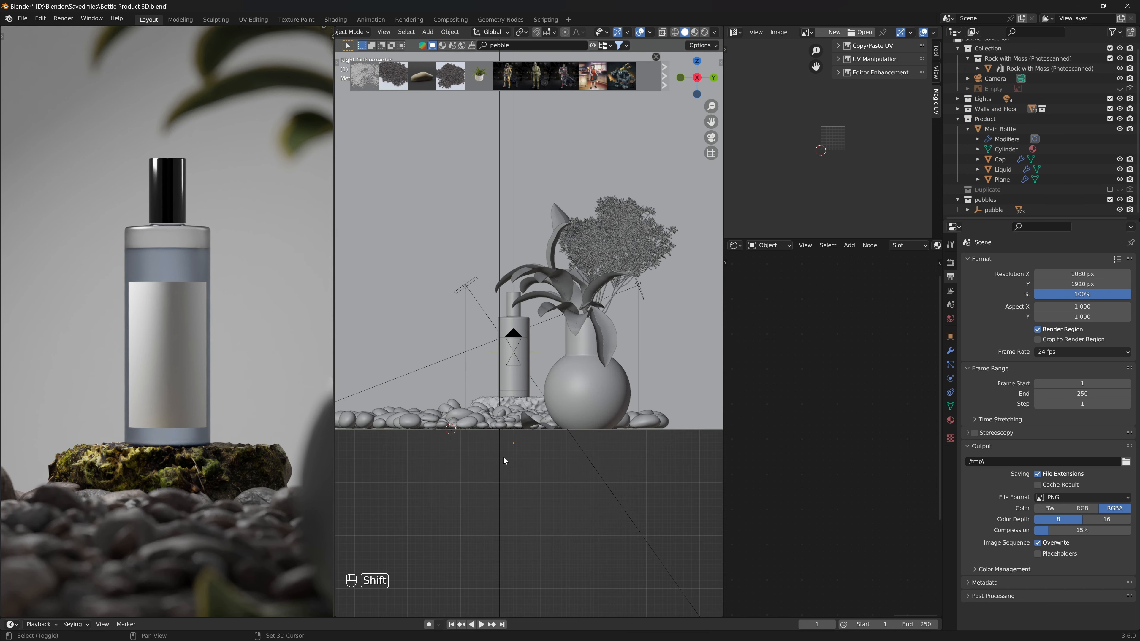
scroll(504, 457, "up", 5)
scroll(186, 372, "up", 4)
middle_click_drag(513, 364, 533, 367)
middle_click_drag(479, 410, 556, 251)
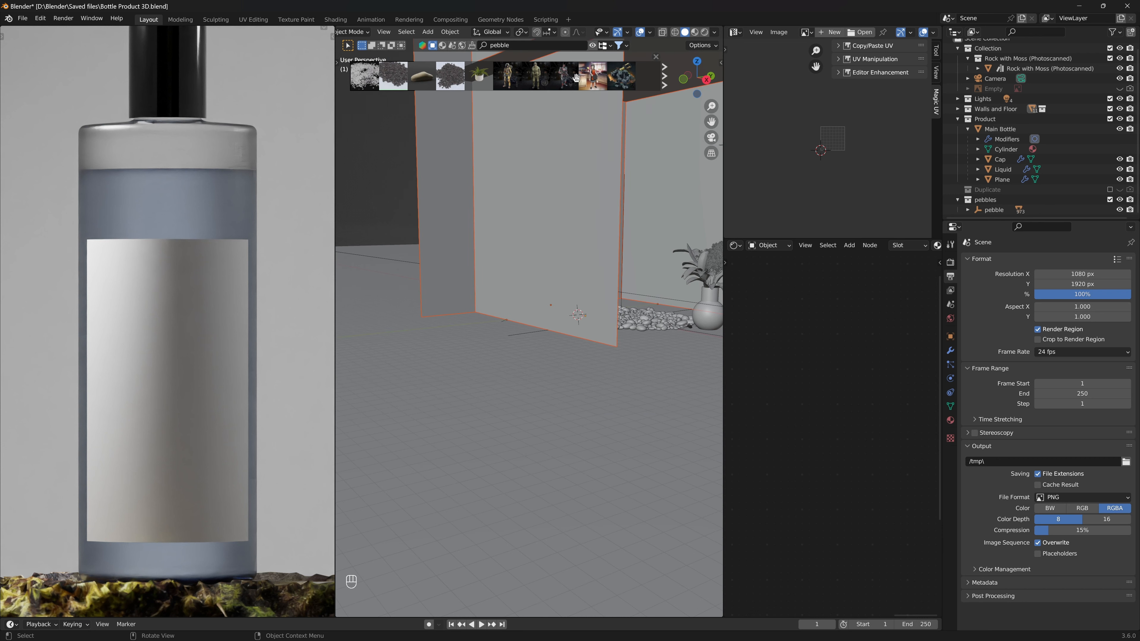
- Set snapping to Face Project and move the selected walls along Z
left_click(550, 32)
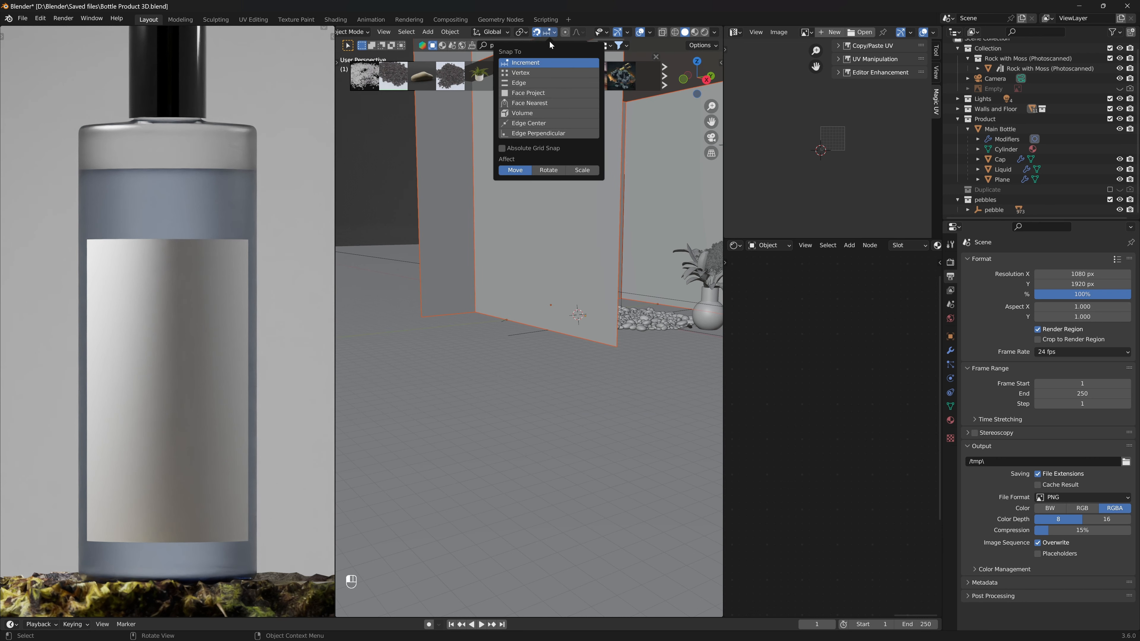
left_click(542, 93)
key("g")
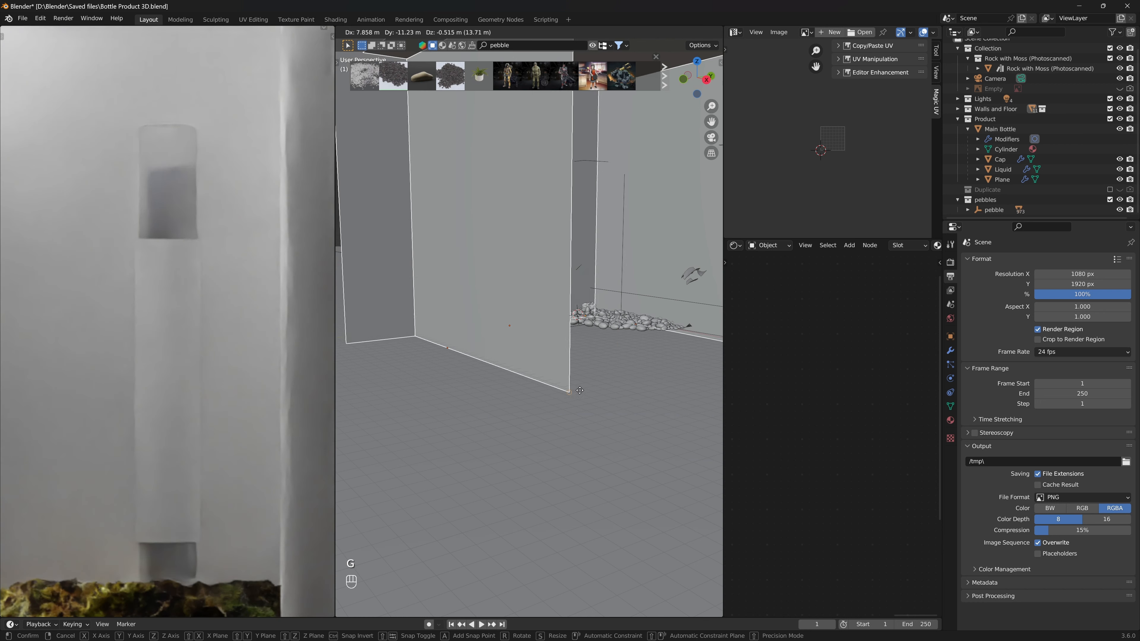
key("z")
left_click(581, 395)
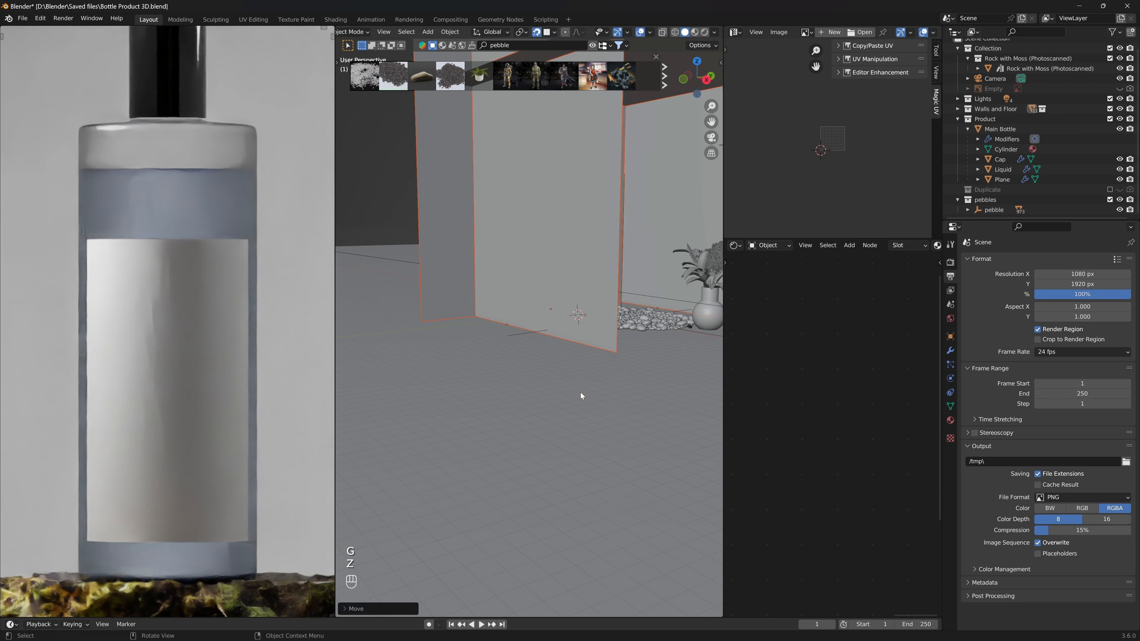
middle_click_drag(618, 396, 594, 382)
- Save the blend file
key("alt+z")
key("alt+z")
key("ctrl+s")
key("ctrl+s")
key("ctrl+s")
middle_click_drag(396, 258, 571, 354, "ctrl")
key("ctrl+s")
- View the scene through the camera and check the composition
key("KP_0")
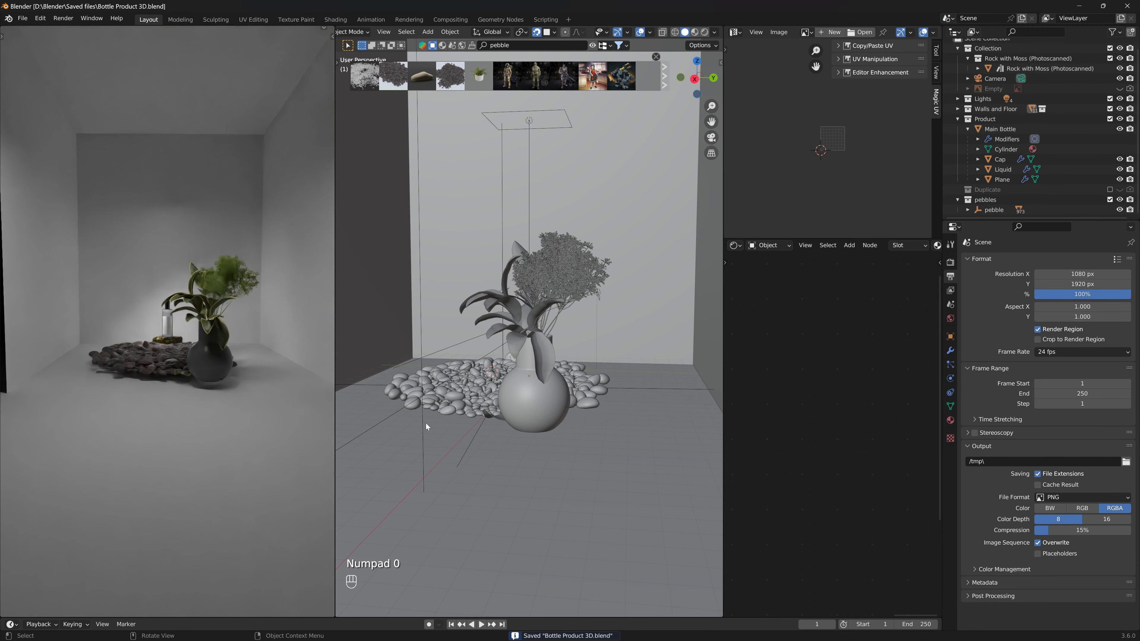
middle_click_drag(218, 377, 233, 369)
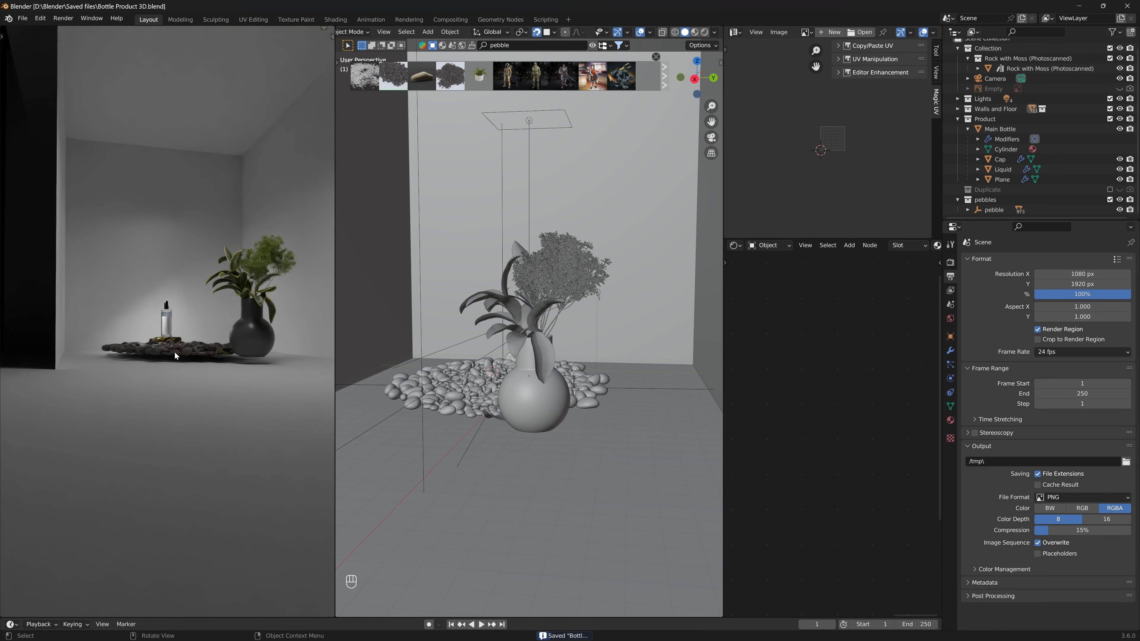
key("KP_0")
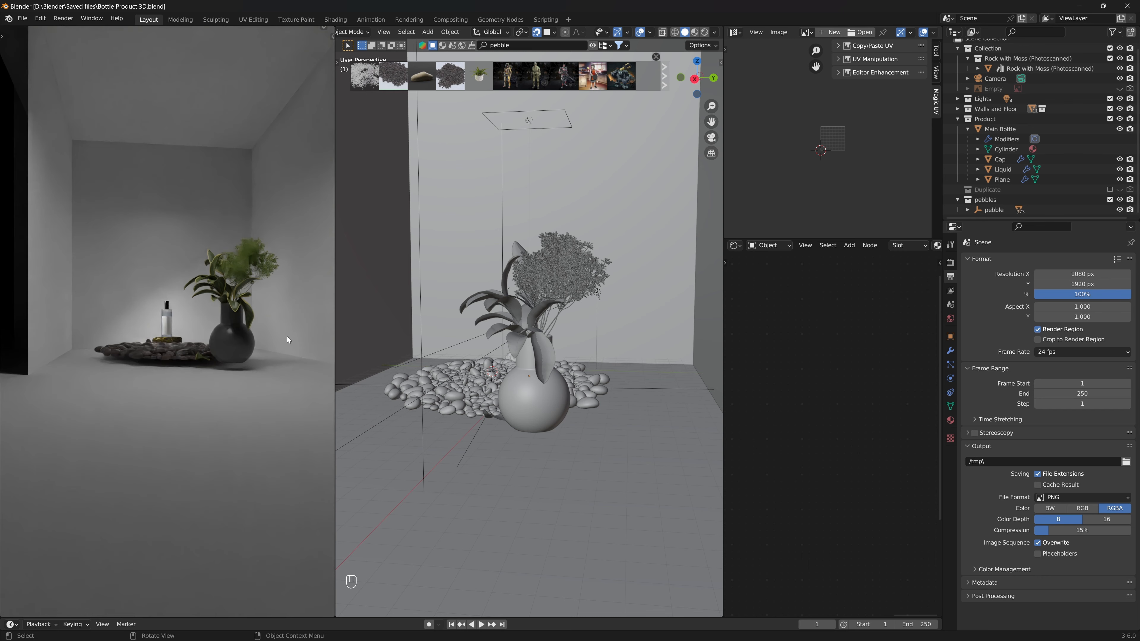
scroll(536, 407, "down", 6)
middle_click_drag(537, 407, 553, 404, "alt")
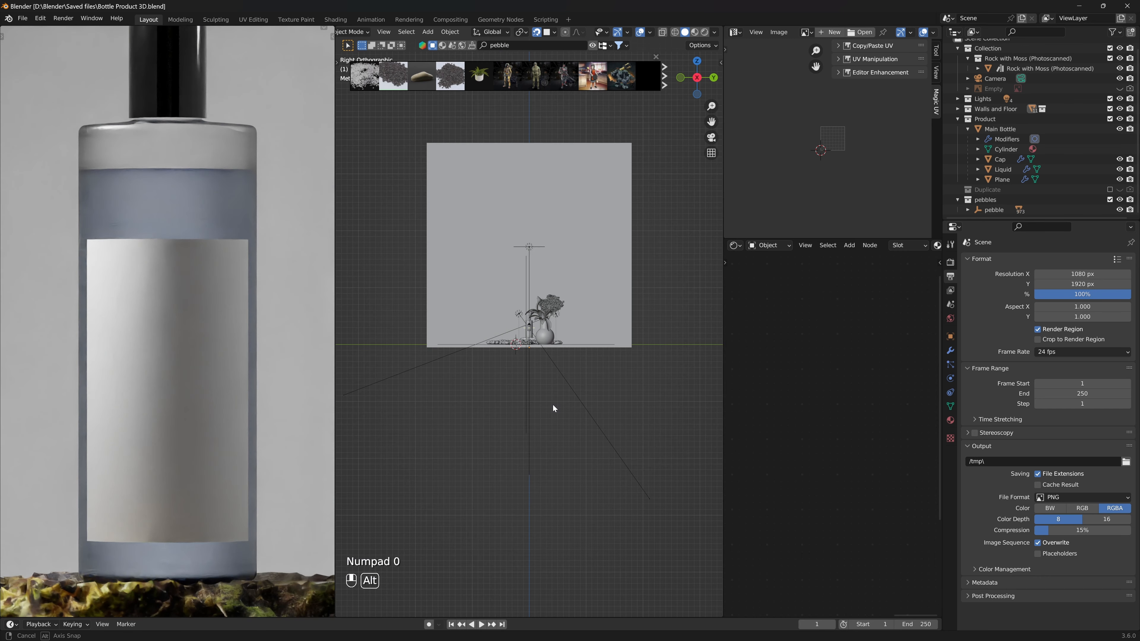
- Snap the 3D cursor to the world origin
scroll(554, 405, "up", 6)
key("shift+a")
key("shift+s")
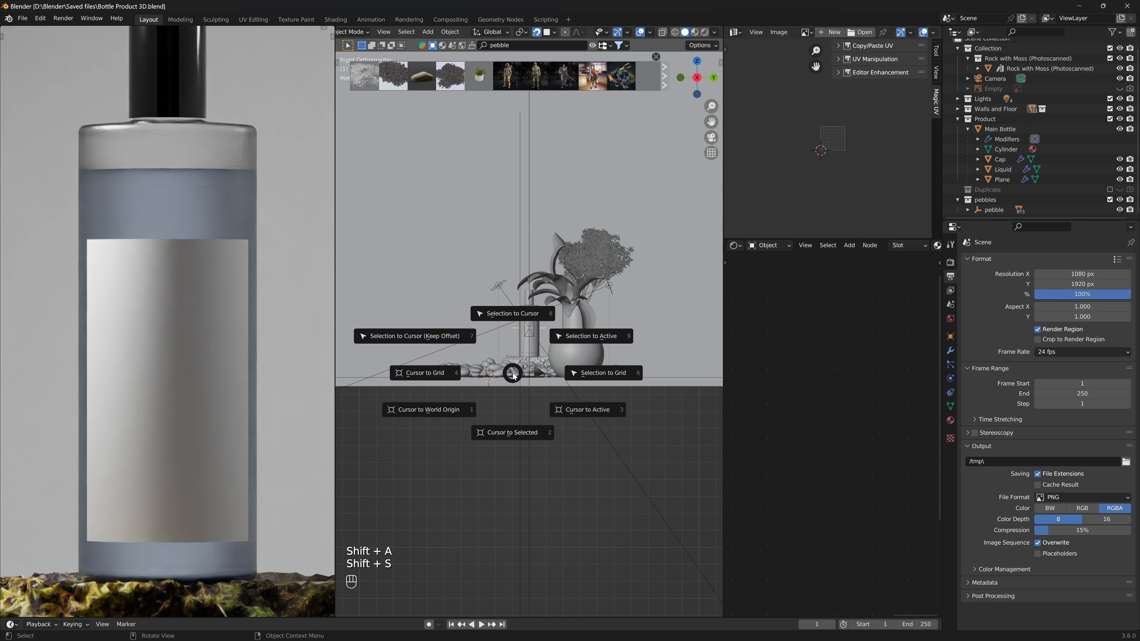
left_click(462, 415)
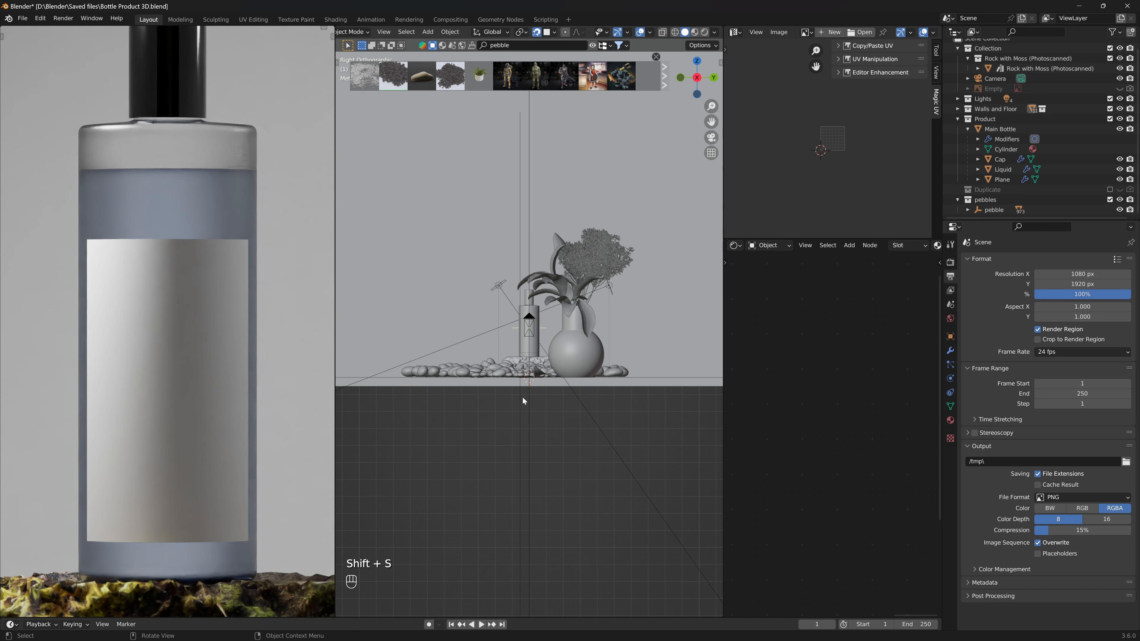
scroll(559, 420, "up", 3)
mouse_move(542, 444)
middle_mouse_down()
mouse_move(543, 473)
mouse_move(545, 430)
middle_mouse_up()
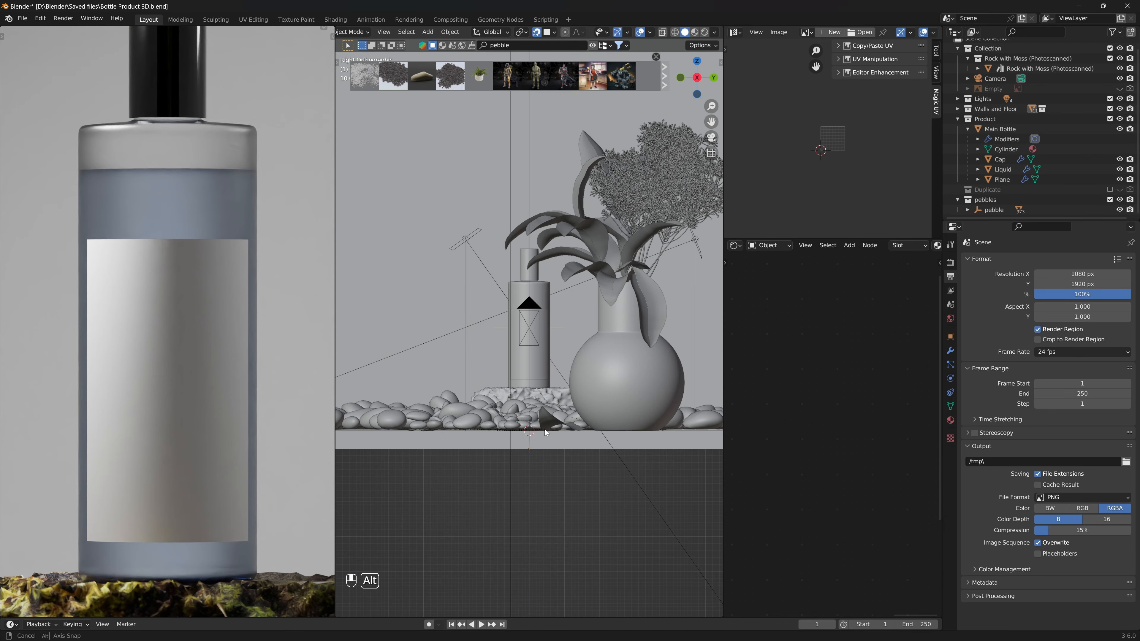
- Add a plane mesh at the 3D cursor
key("shift+s")
key("shift+a")
mouse_move(545, 433)
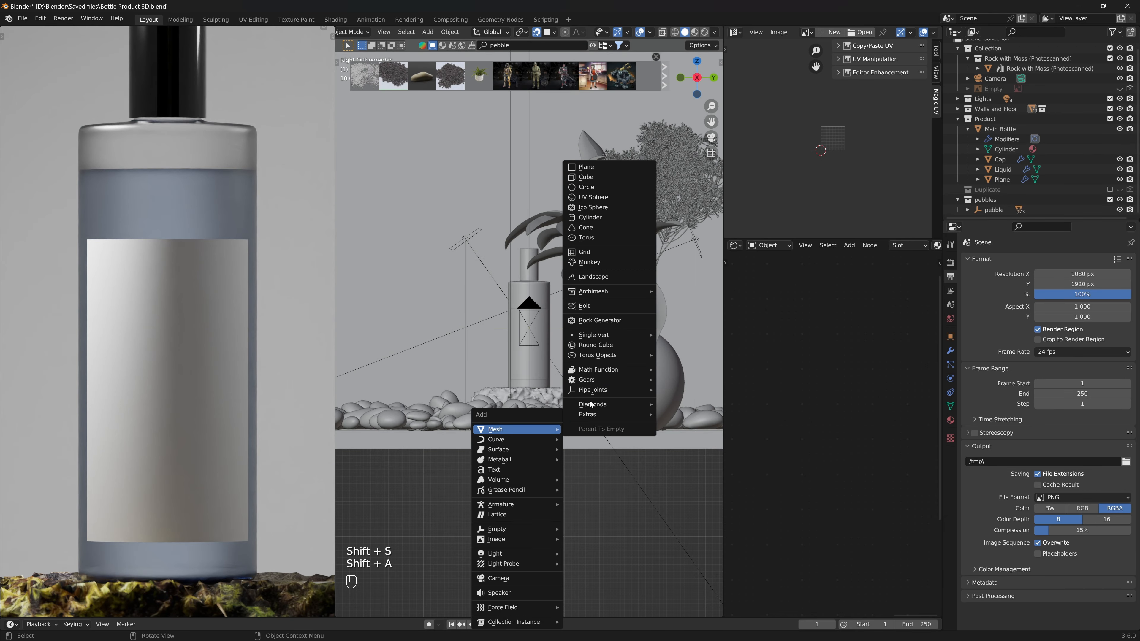
left_click(606, 173)
middle_click_drag(603, 433, 617, 477)
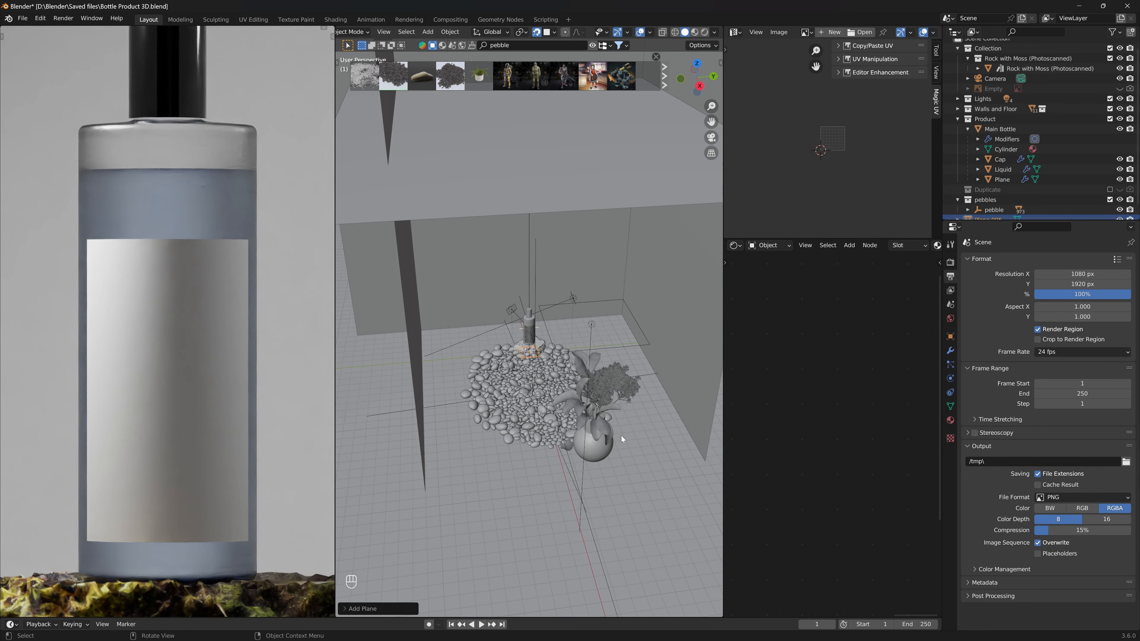
- Scale the plane by 12 along X and shift it along X
key("s")
key("x")
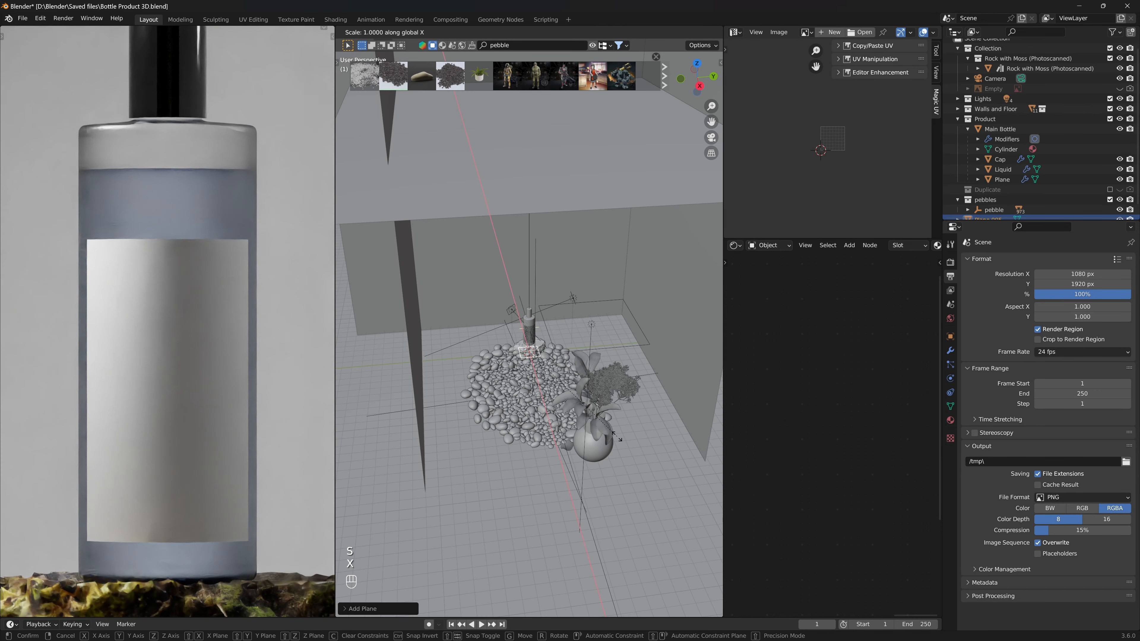
key("1")
key("2")
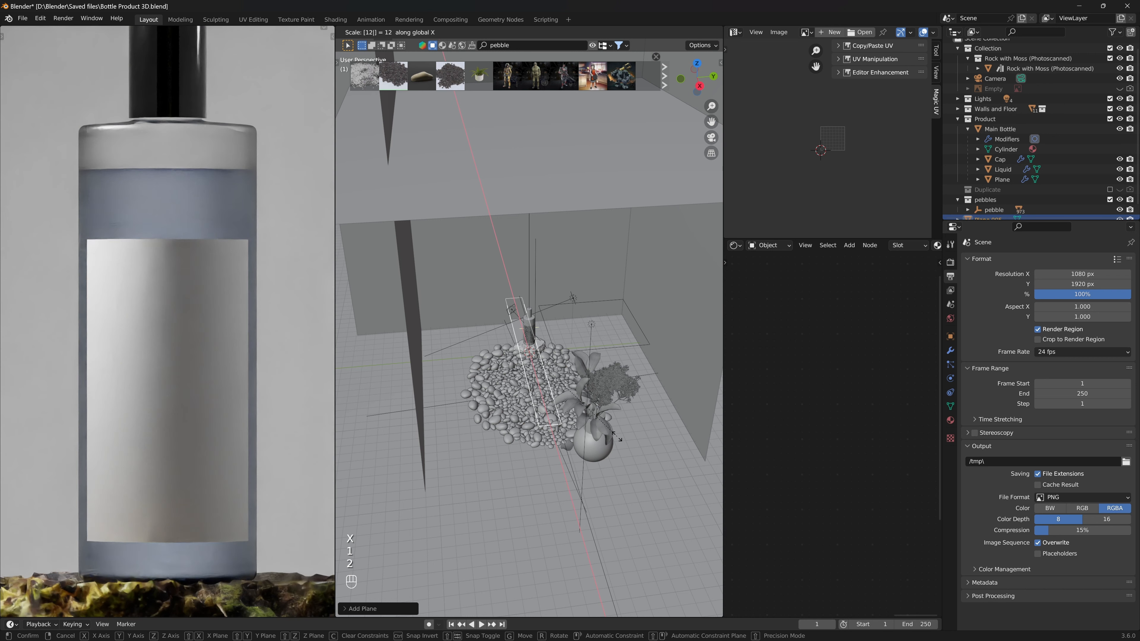
key("Return")
key("g")
key("x")
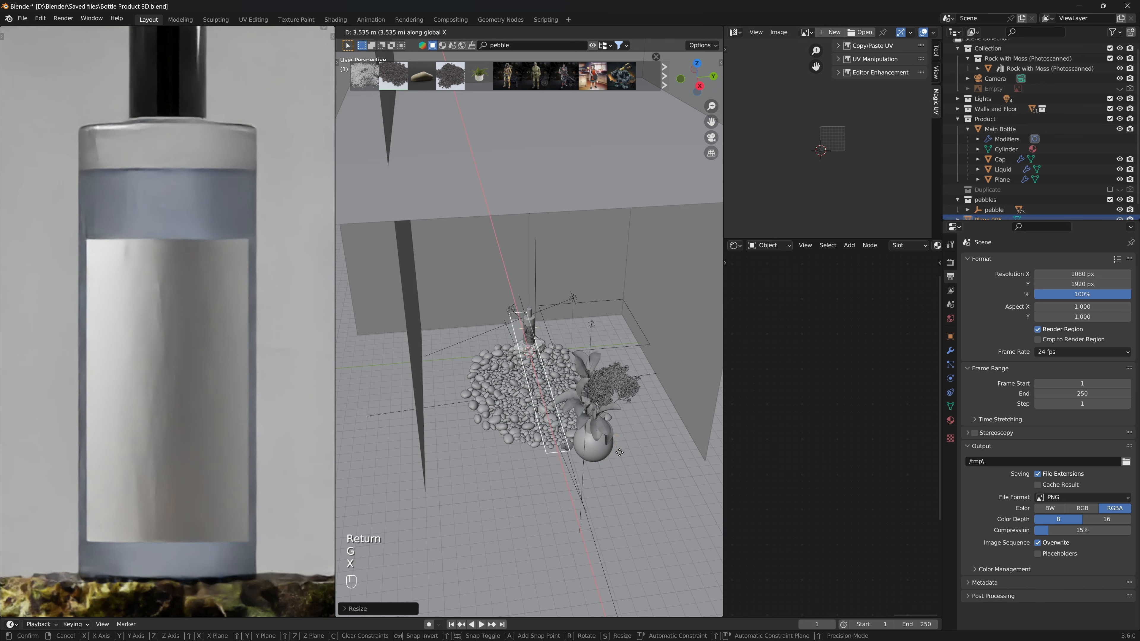
left_click(627, 437)
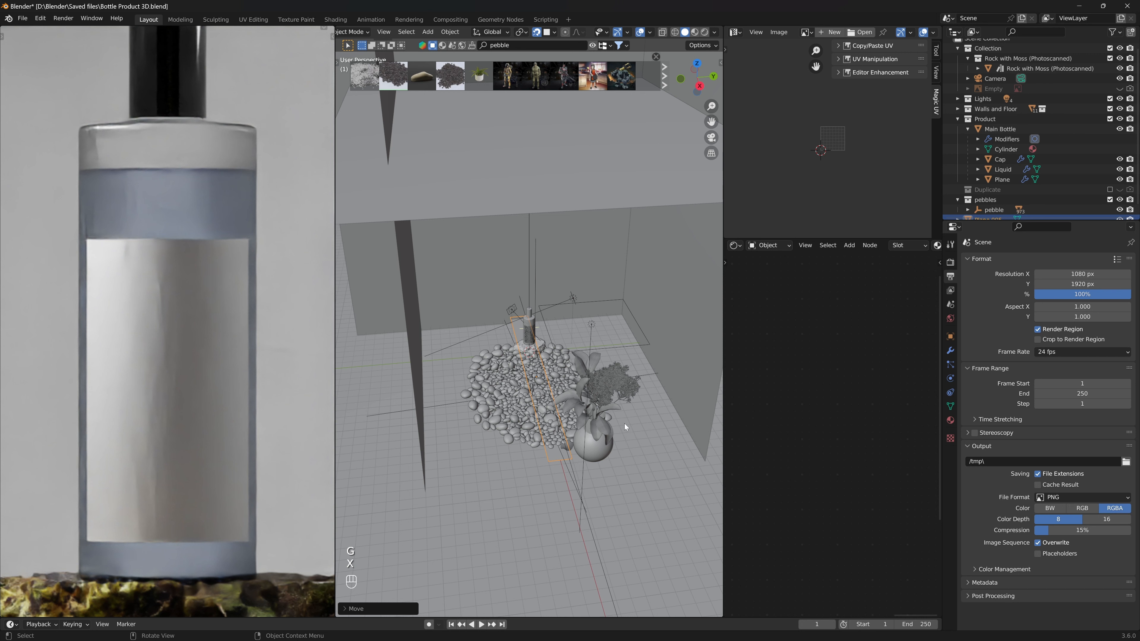
- Scale the plane by 12 along Y and then uniformly by 1.2
key("s")
key("y")
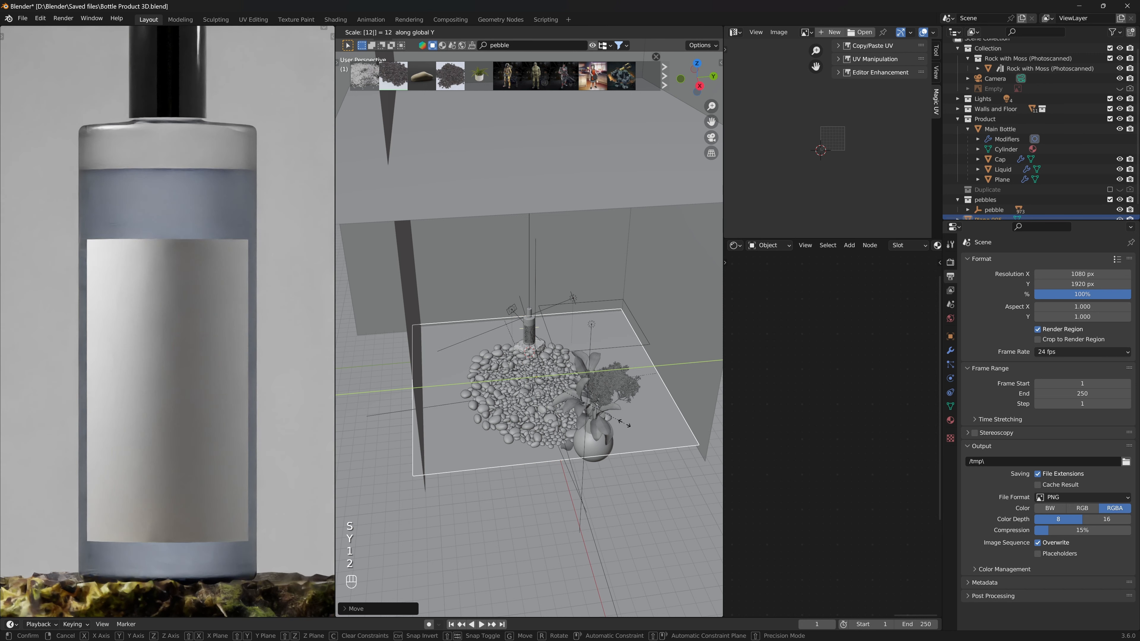
key("1")
key("2")
key("Return")
type("s")
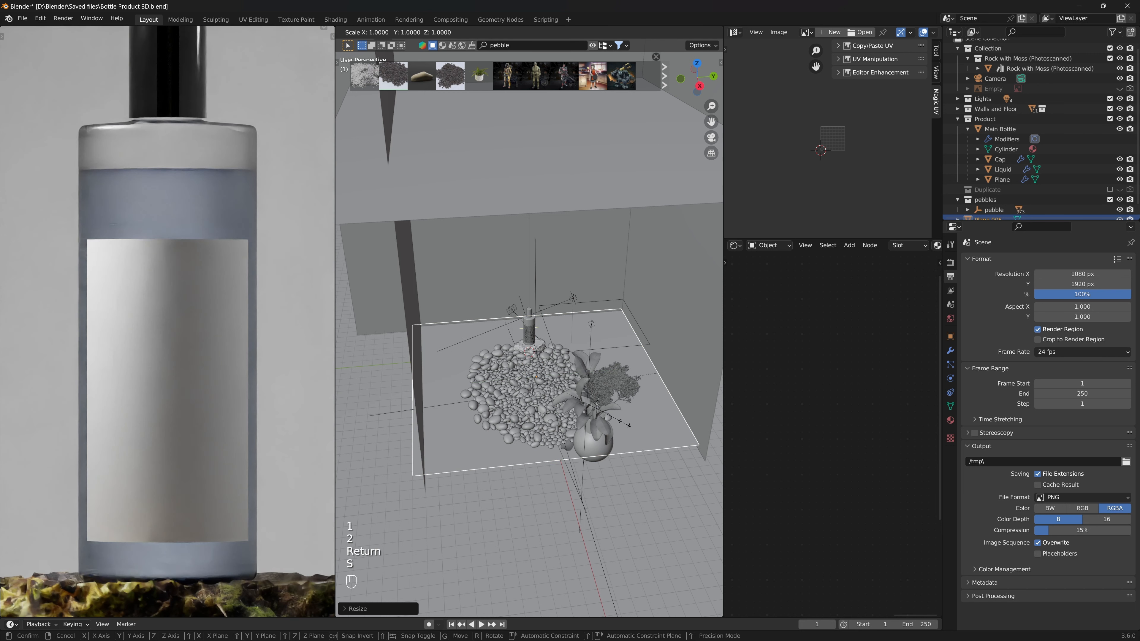
type("1.2")
key("Return")
- Save the file and apply the plane's scale
key("ctrl+s")
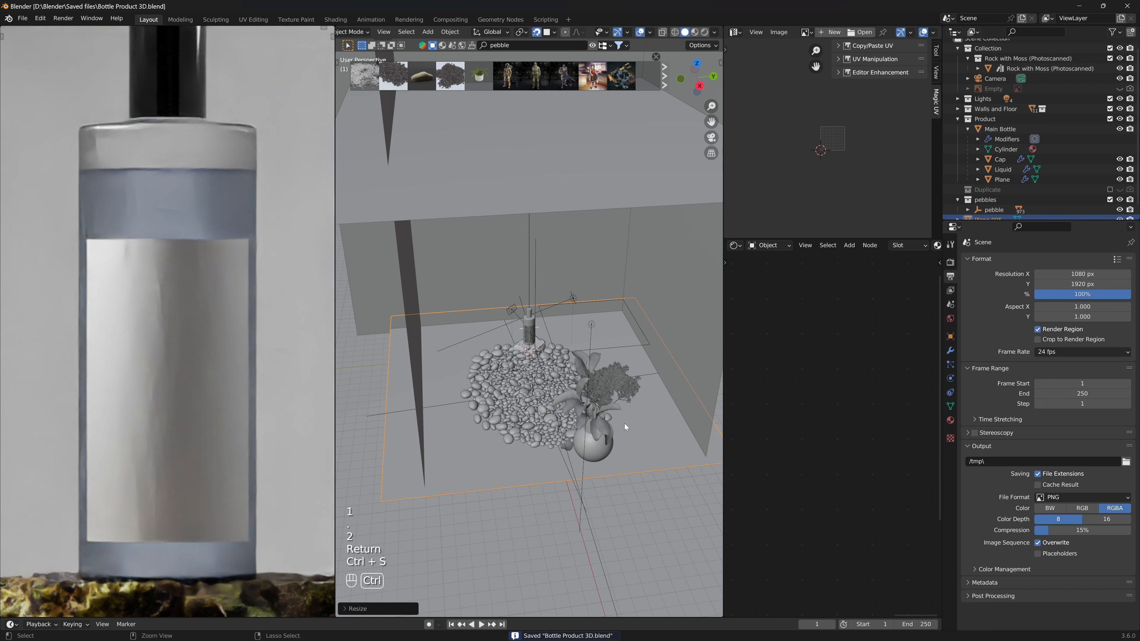
key("ctrl+a")
left_click(624, 423)
- Subdivide the plane six times in Edit Mode, return to Object Mode and save
key("Tab")
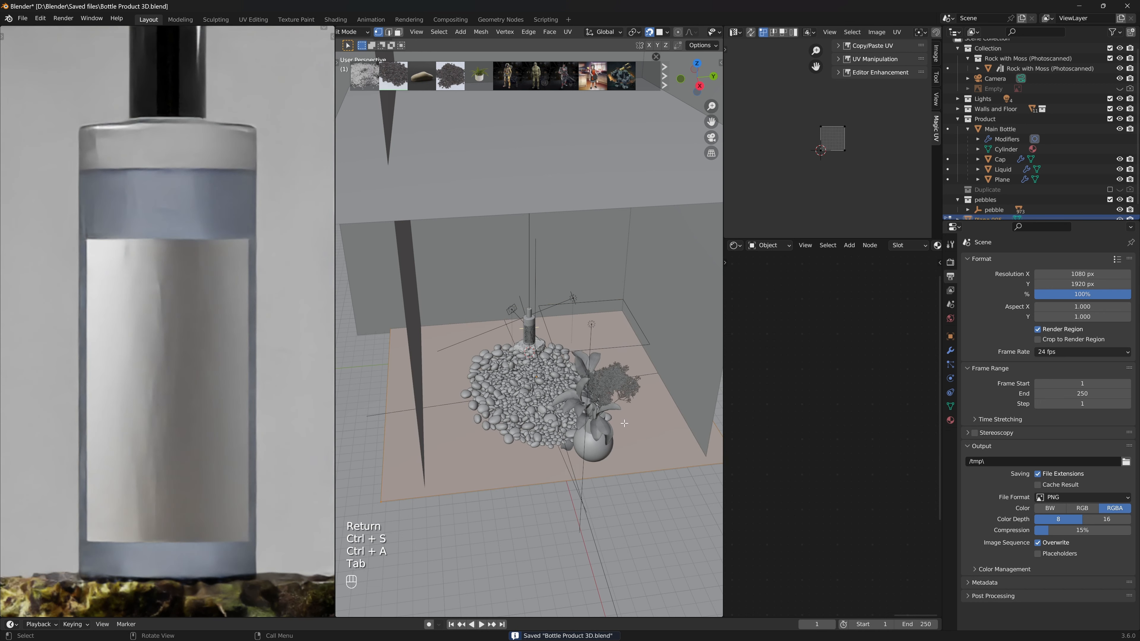
right_click(624, 424)
left_click(607, 414)
right_click(626, 407)
left_click(627, 407)
right_click(624, 407)
left_click(623, 407)
right_click(624, 407)
left_click(624, 406)
right_click(625, 406)
left_click(625, 407)
right_click(624, 406)
left_click(624, 407)
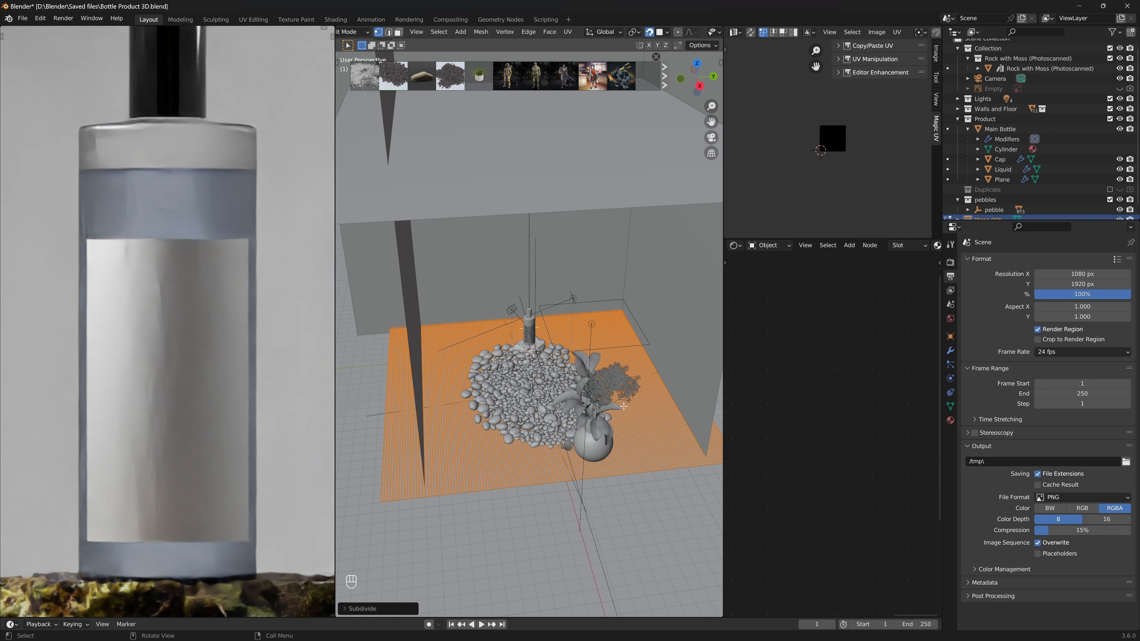
key("Tab")
key("ctrl+s")
key("ctrl+s")
key("ctrl+s")
key("ctrl+s")
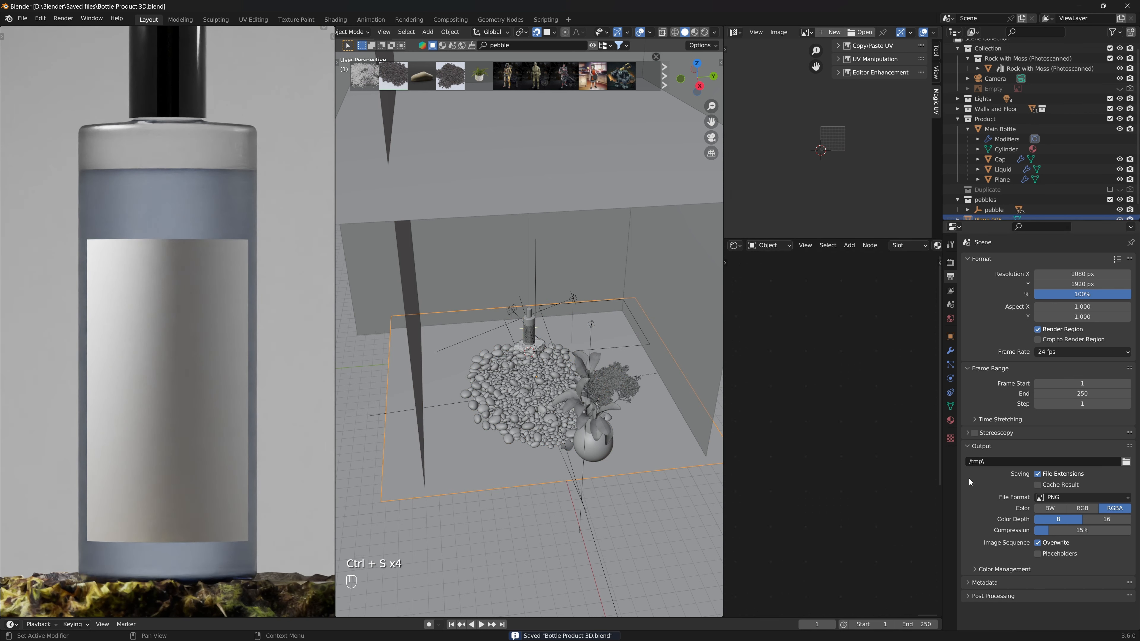
- Create a new material for the plane and frame its nodes in the shader editor
left_click(951, 420)
left_click(1028, 303)
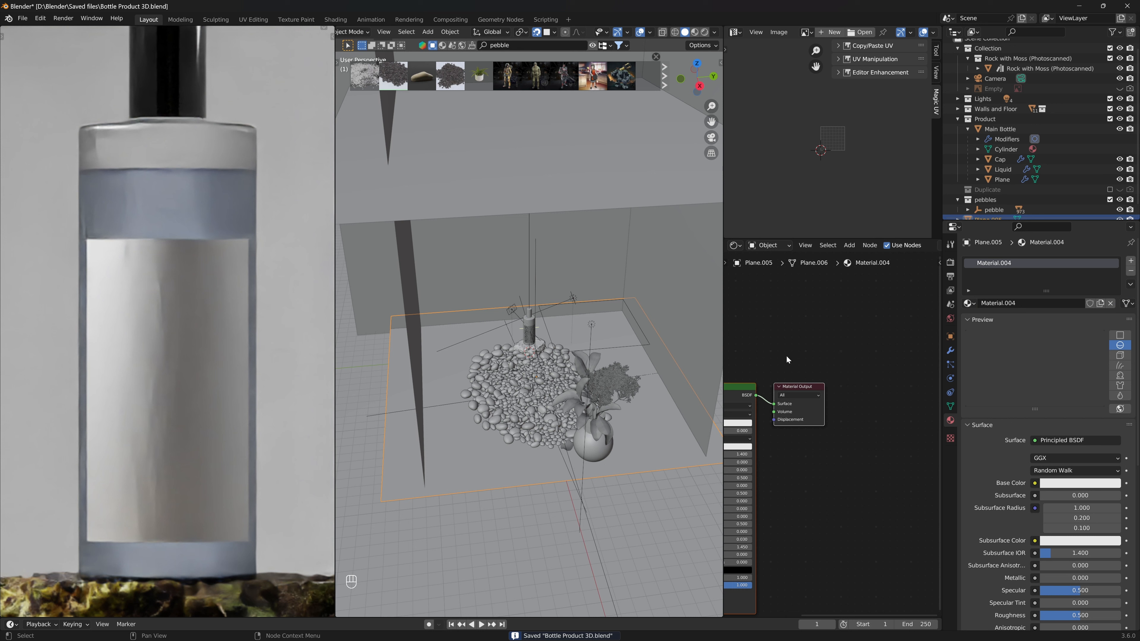
middle_click_drag(819, 342, 876, 328)
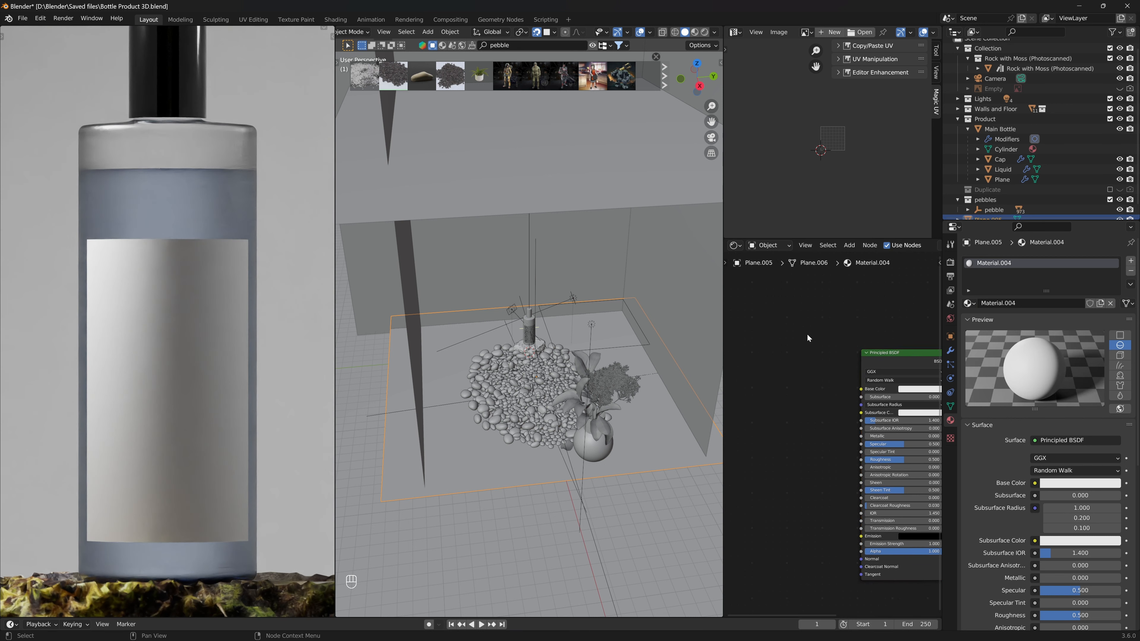
key("shift+a")
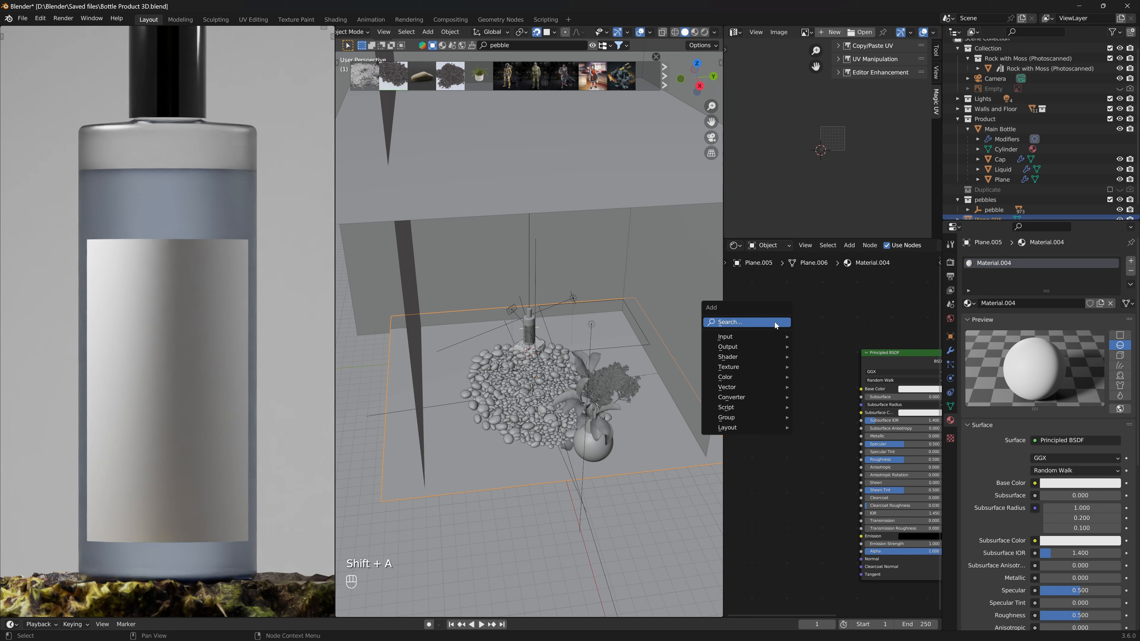
key("Home")
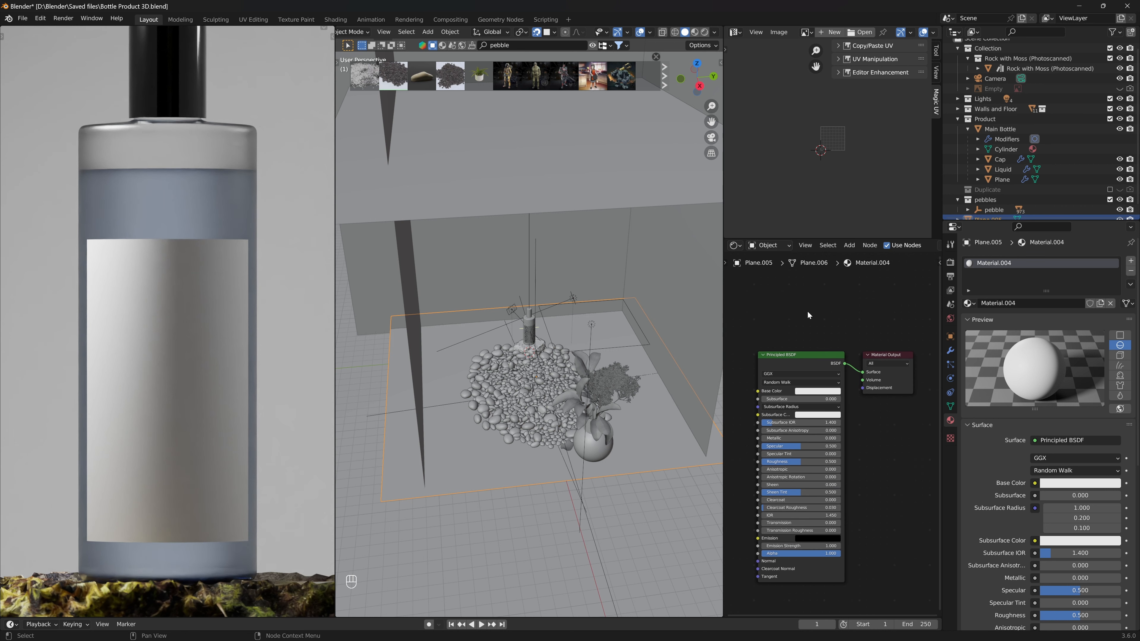
- Add a Displace modifier to the plane
left_click(950, 351)
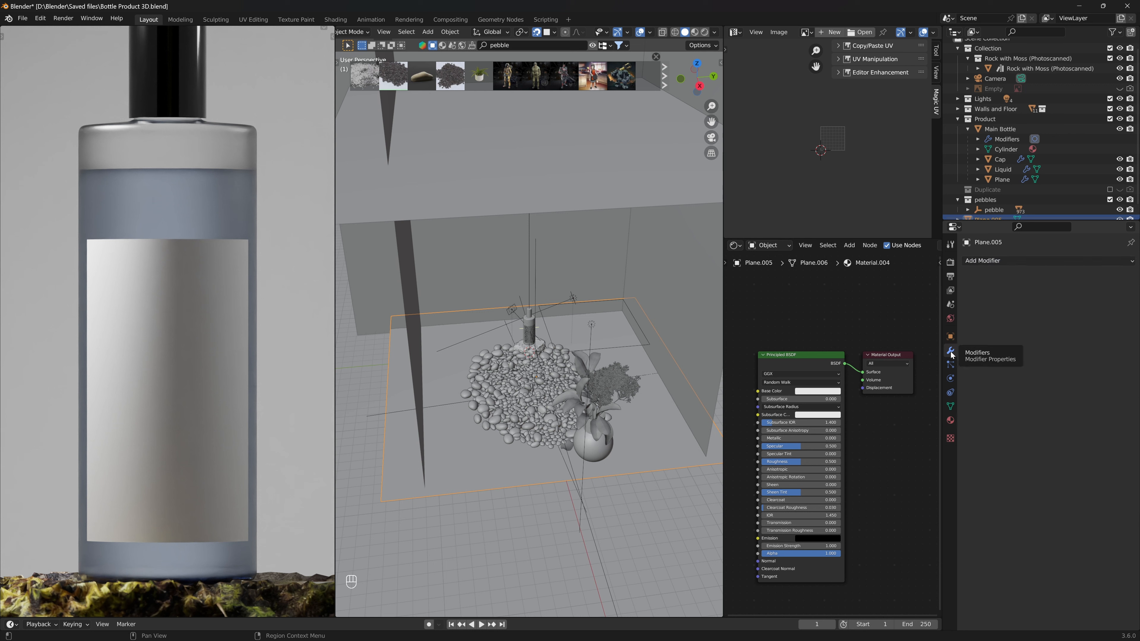
left_click(1035, 260)
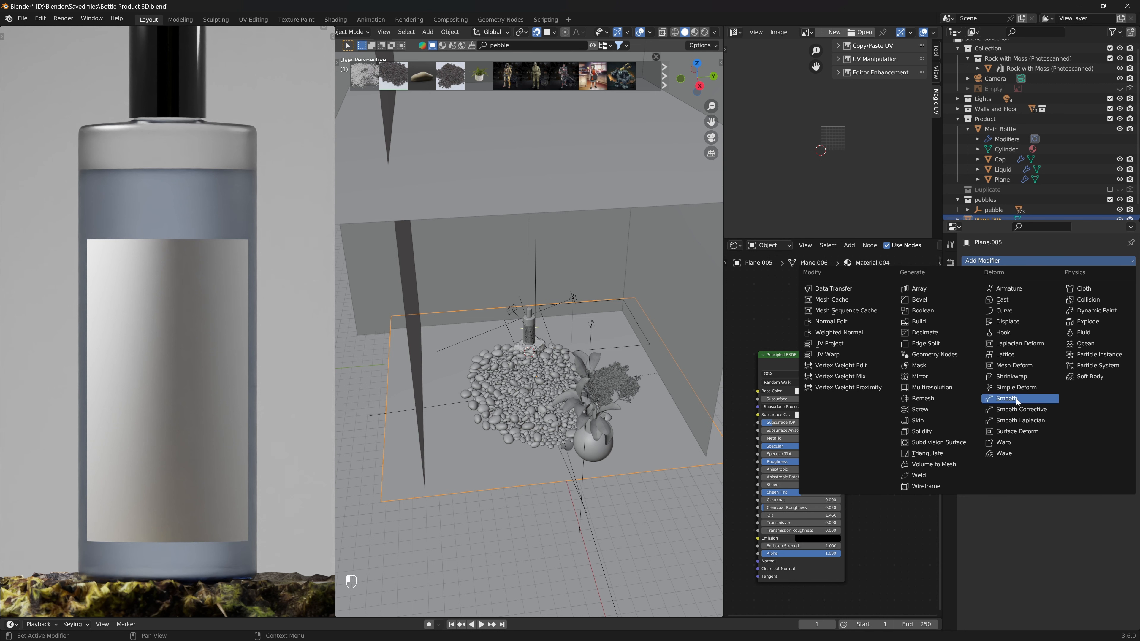
left_click(1013, 332)
left_click(1114, 300)
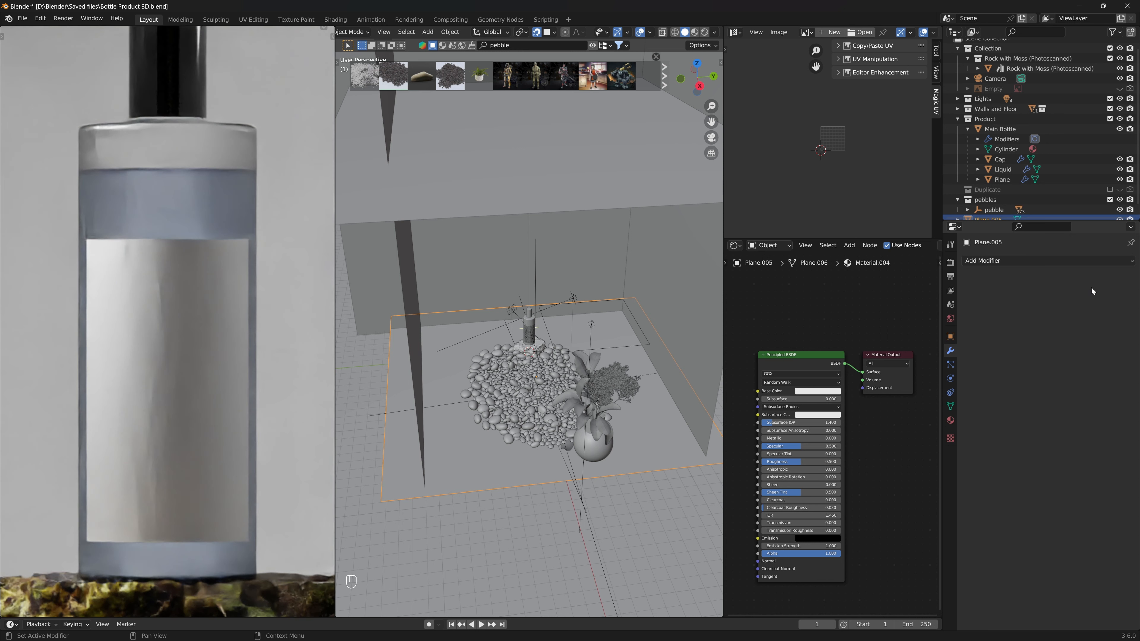
left_click(1090, 283)
left_click(1011, 321)
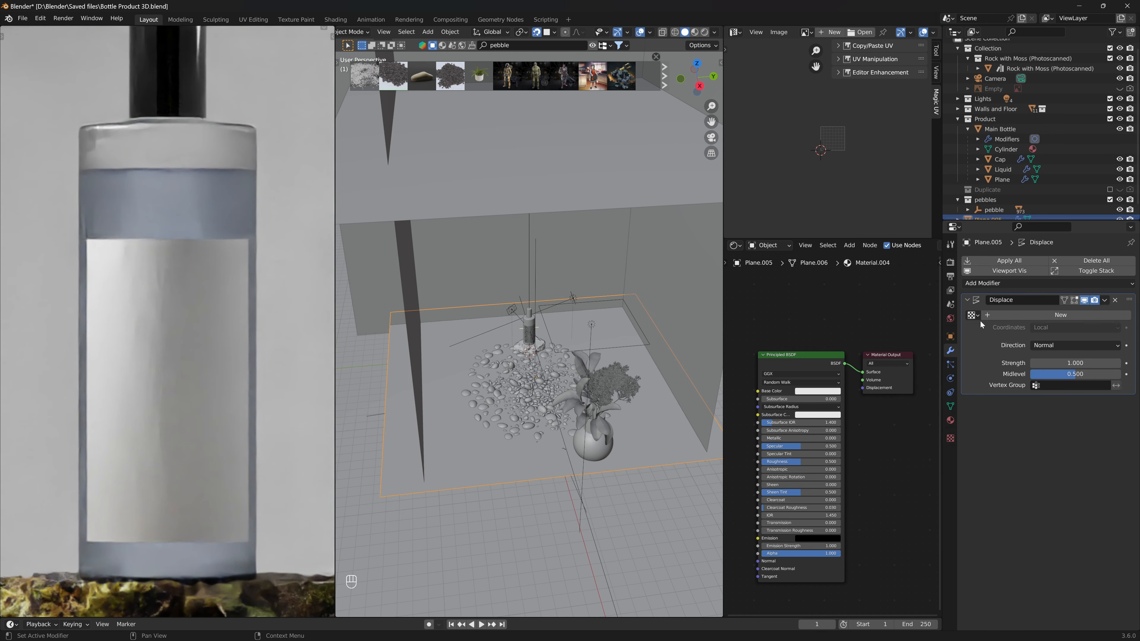
- Create a new texture for the plane's Displace modifier and set its type to Clouds
left_click(1020, 314)
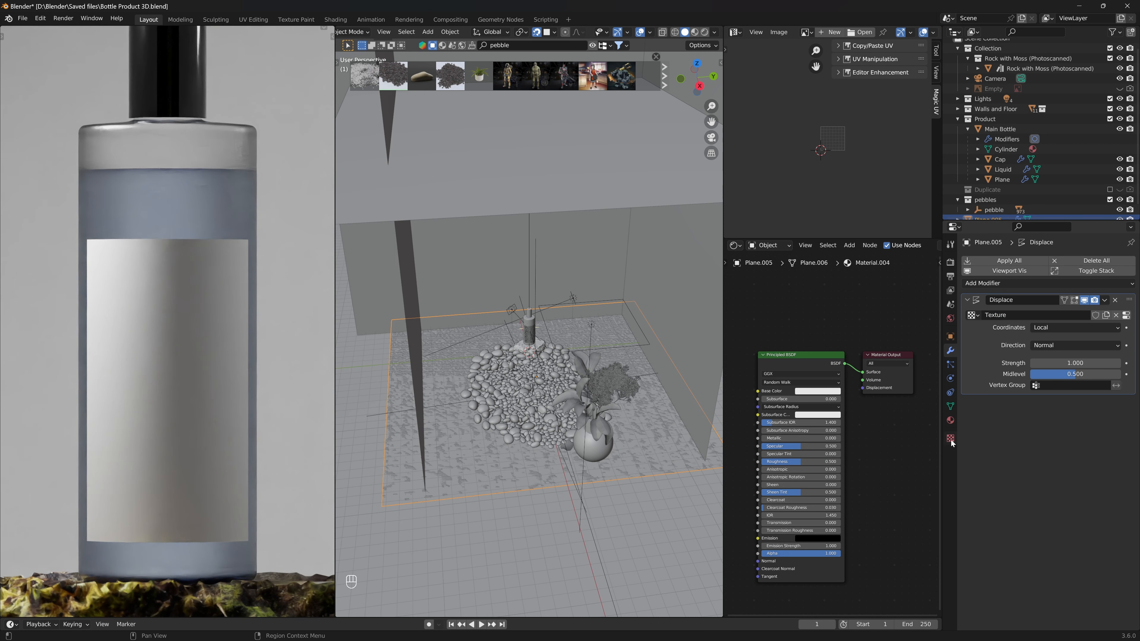
left_click(951, 438)
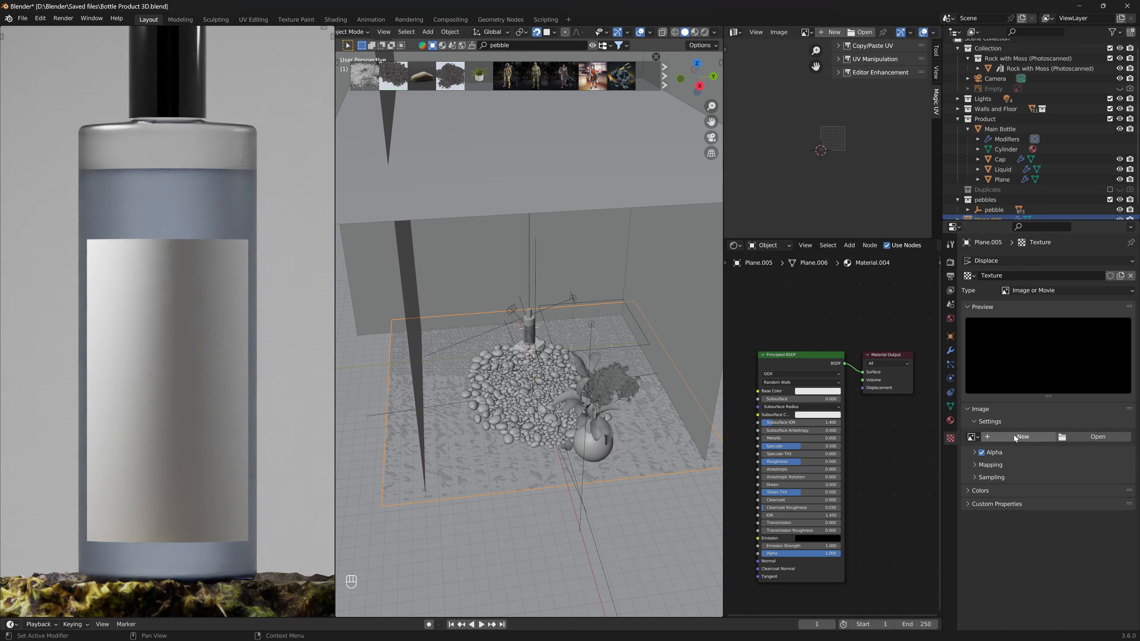
left_click(1076, 290)
left_click(1063, 324)
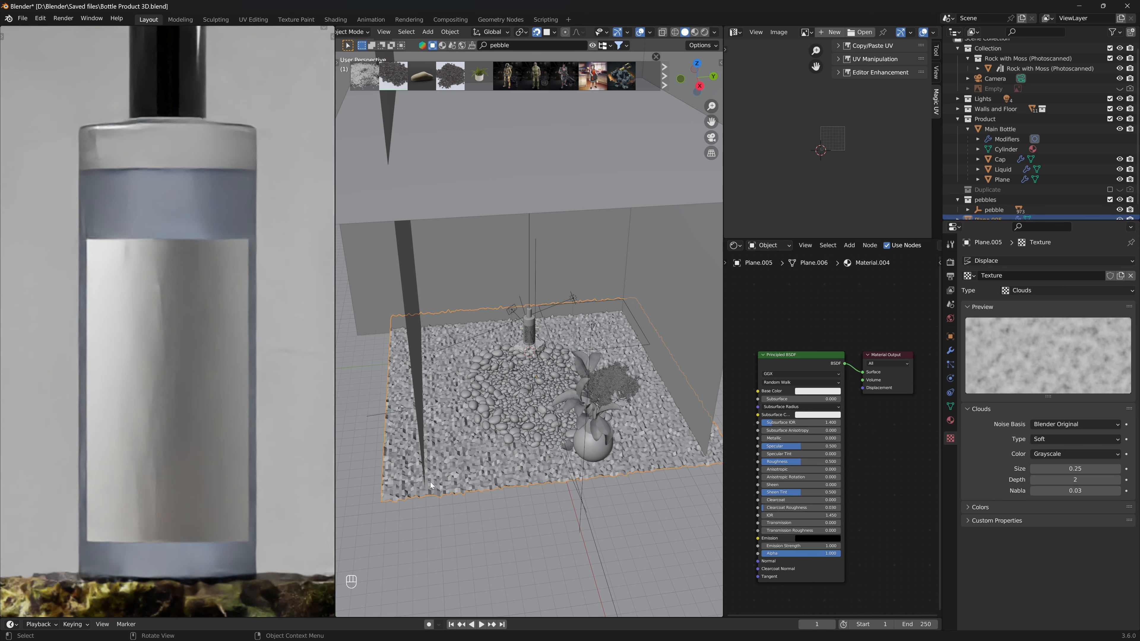
- Change the displacement texture type to Noise
middle_click_drag(430, 483, 597, 452)
key("KP_0")
left_click(1031, 297)
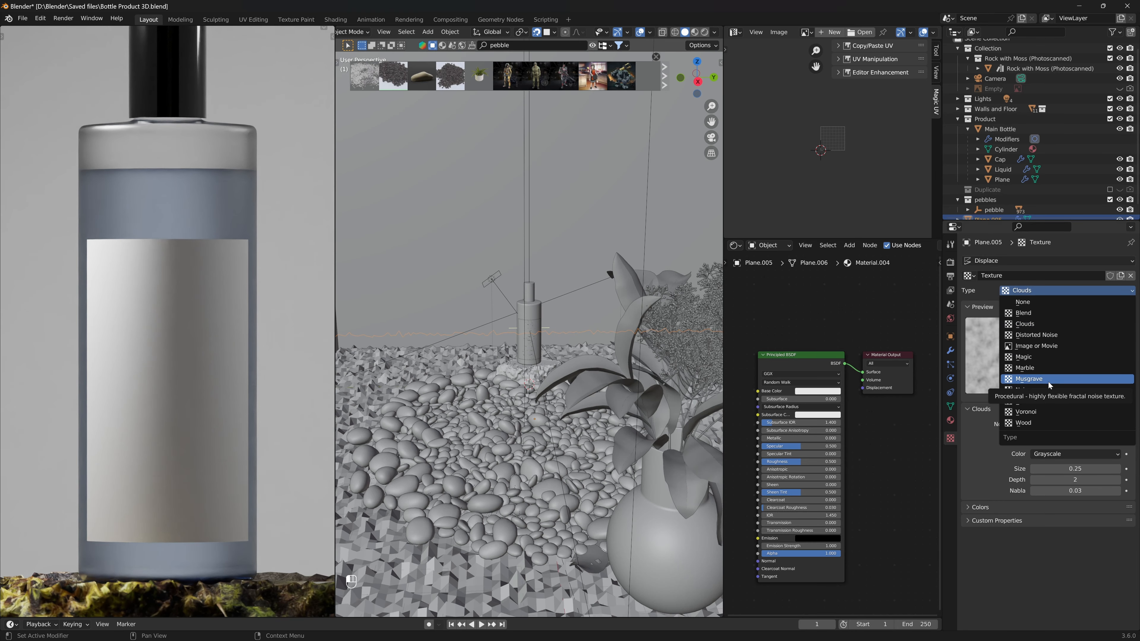
left_click(1046, 389)
- Change the displacement texture type to Musgrave
scroll(577, 485, "down", 5)
middle_click_drag(578, 484, 583, 503)
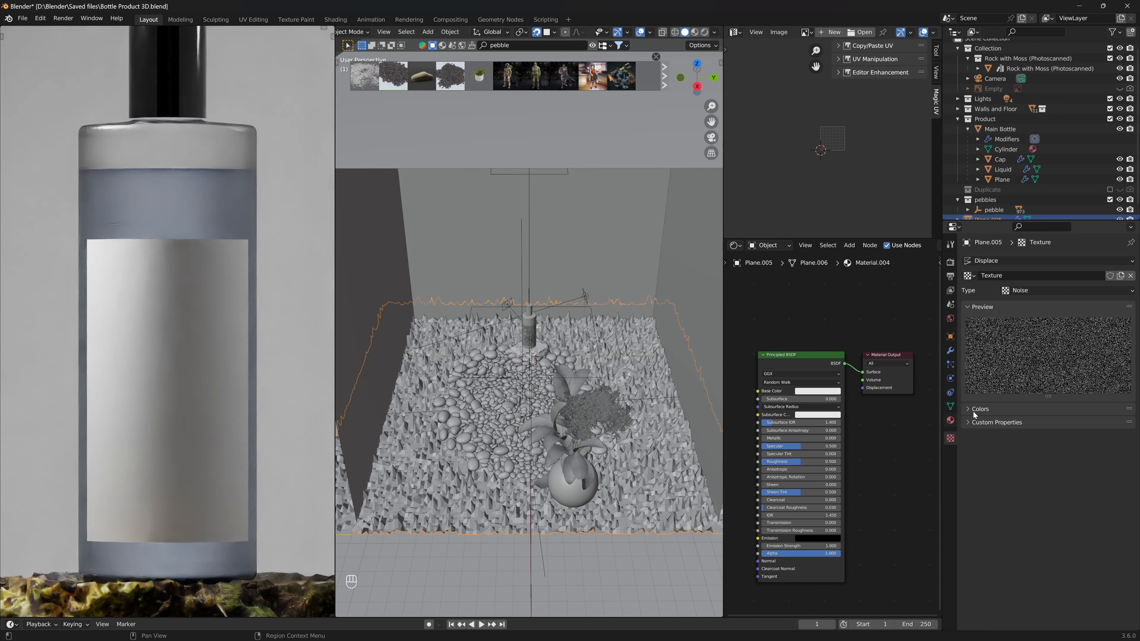
left_click(1043, 288)
left_click(1051, 381)
- Set the Displace modifier's strength to 0.25
scroll(535, 442, "up", 3)
middle_click_drag(534, 442, 517, 429)
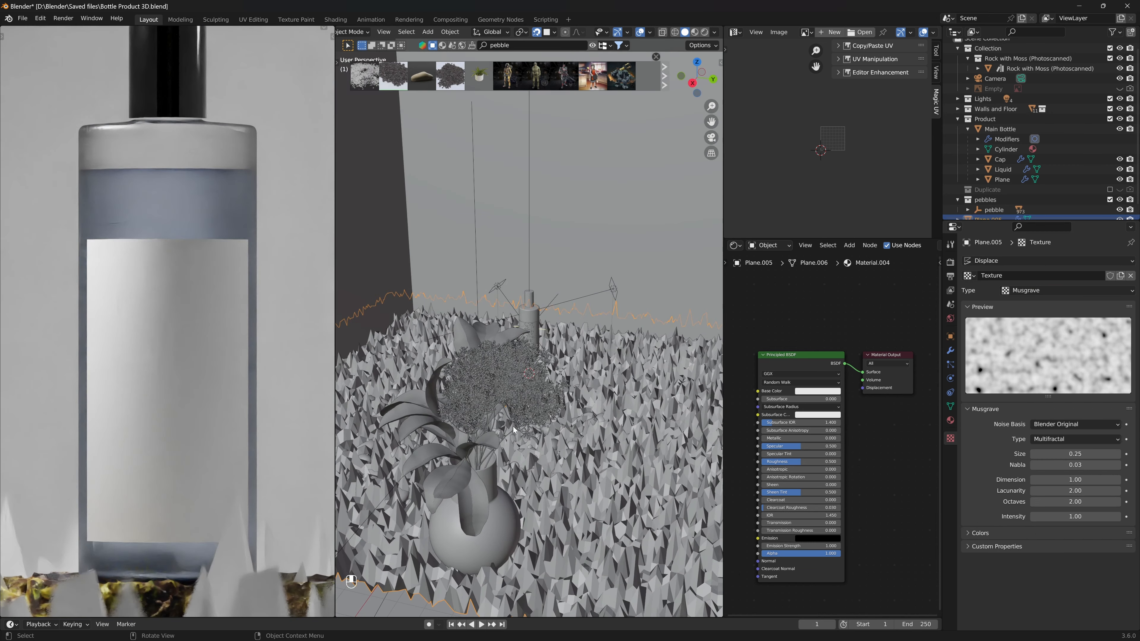
scroll(517, 430, "down", 2)
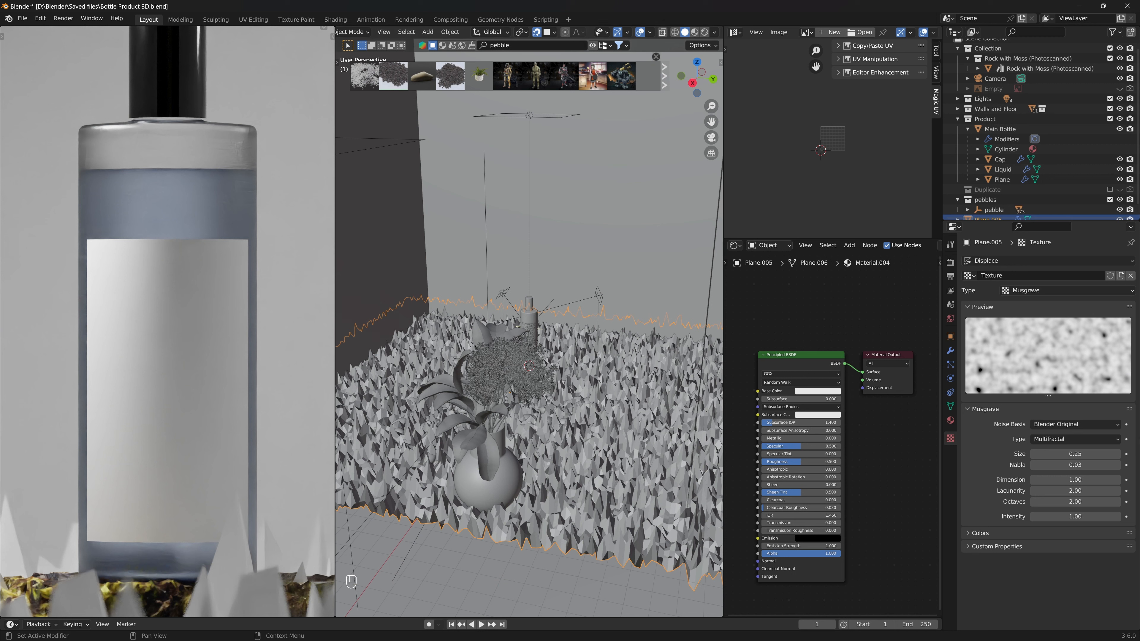
left_click(951, 352)
mouse_move(1069, 363)
left_mouse_down()
mouse_move(1040, 363)
mouse_move(1050, 363)
left_mouse_up()
left_click(1068, 363)
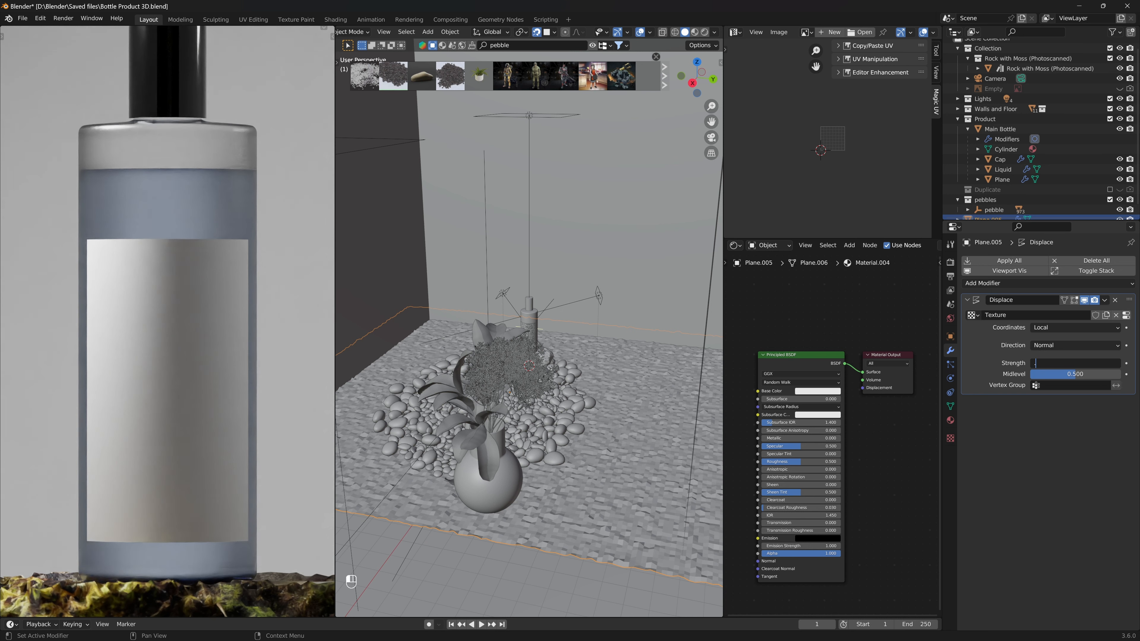
type(".25")
key("Return")
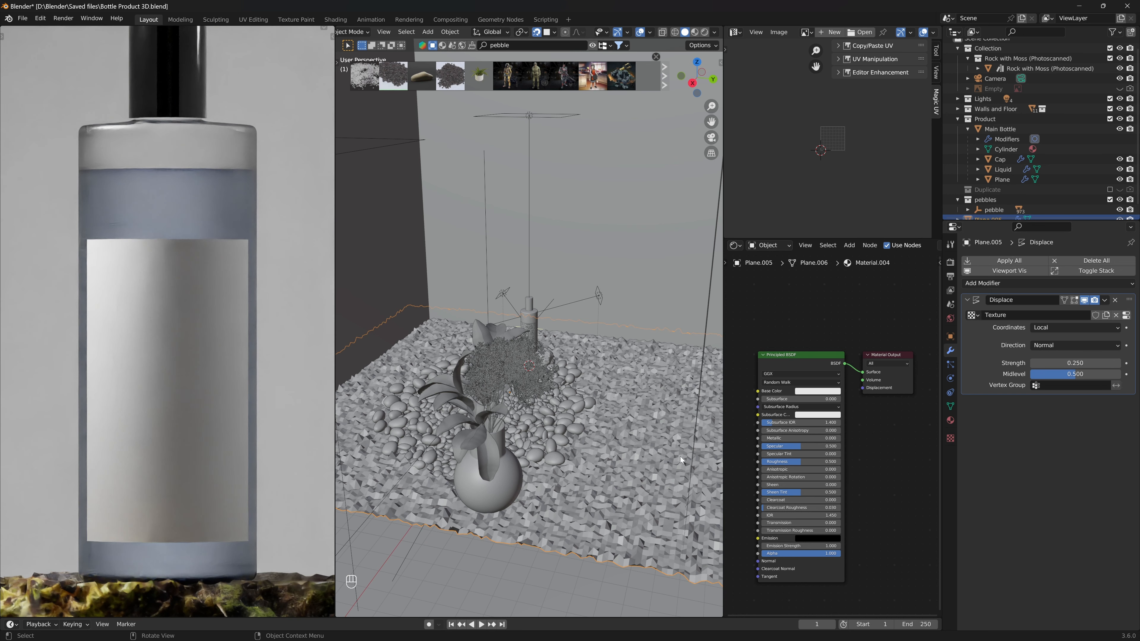
- Apply smooth shading to the displaced ground plane
right_click(653, 450)
left_click(653, 449)
right_click(653, 449)
left_click(633, 439)
middle_click_drag(632, 439, 615, 434)
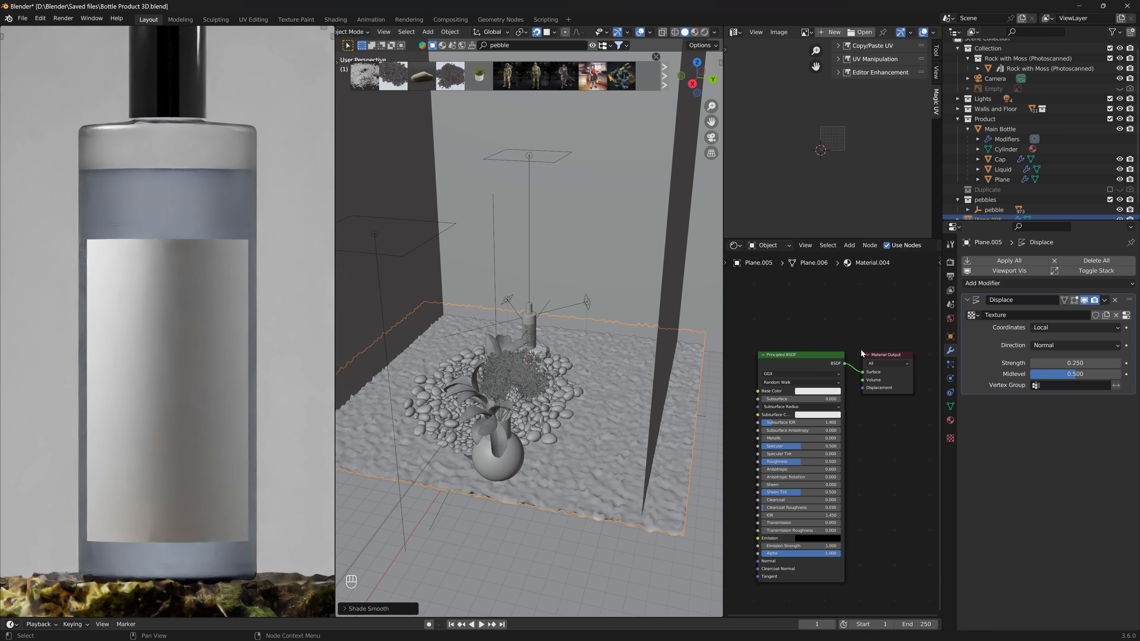
- Add a Subdivision Surface modifier to the plane and save the file
left_click(983, 283)
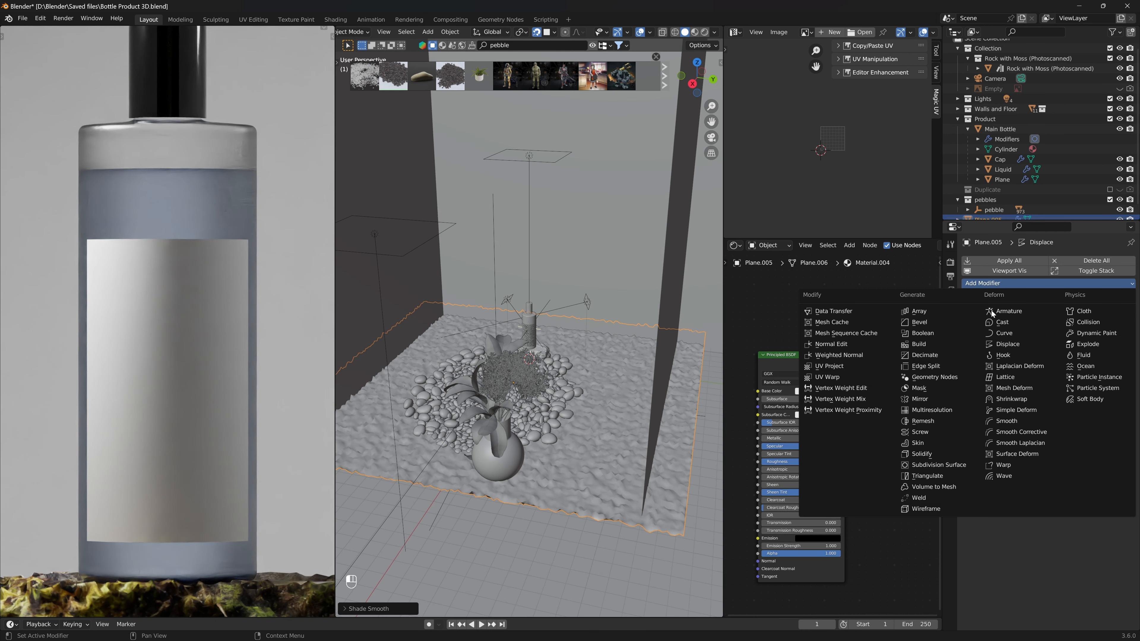
left_click(939, 465)
key("KP_0")
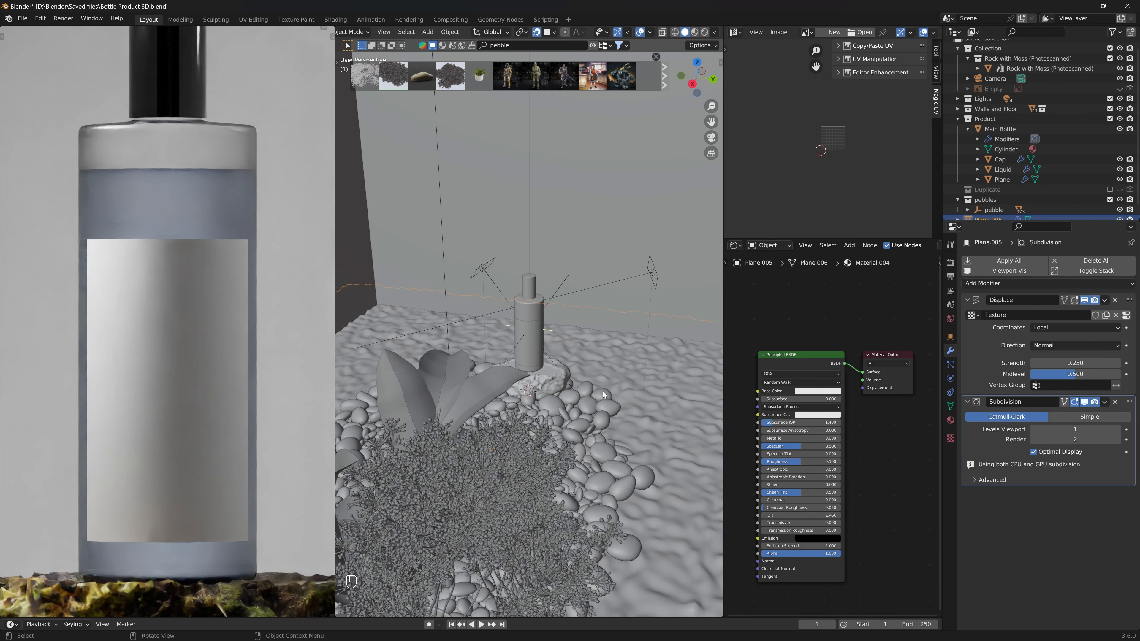
key("ctrl+s")
key("ctrl+s")
key("ctrl+s")
key("ctrl+s")
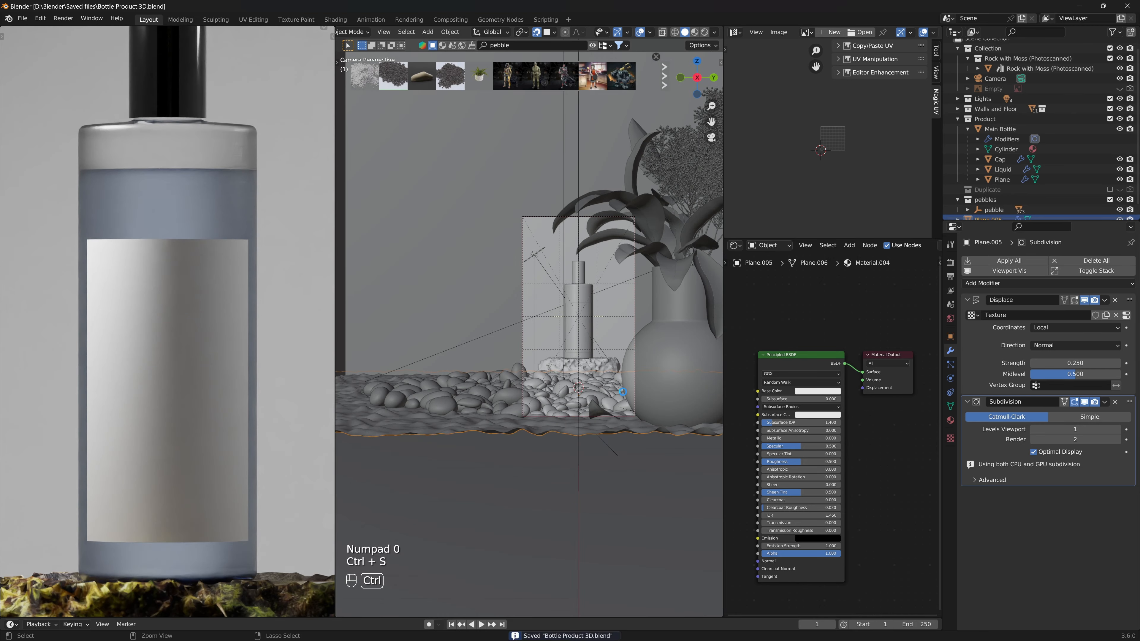
- Change the plane material's surface shader to Glass BSDF
middle_click_drag(622, 392, 583, 419, "shift")
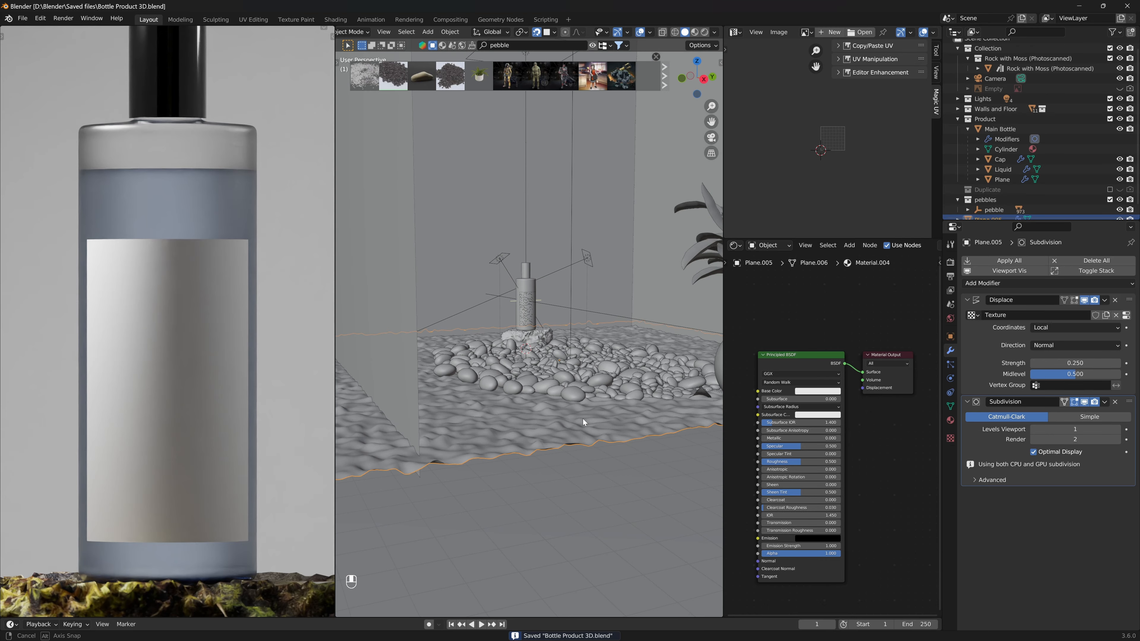
left_click(950, 420)
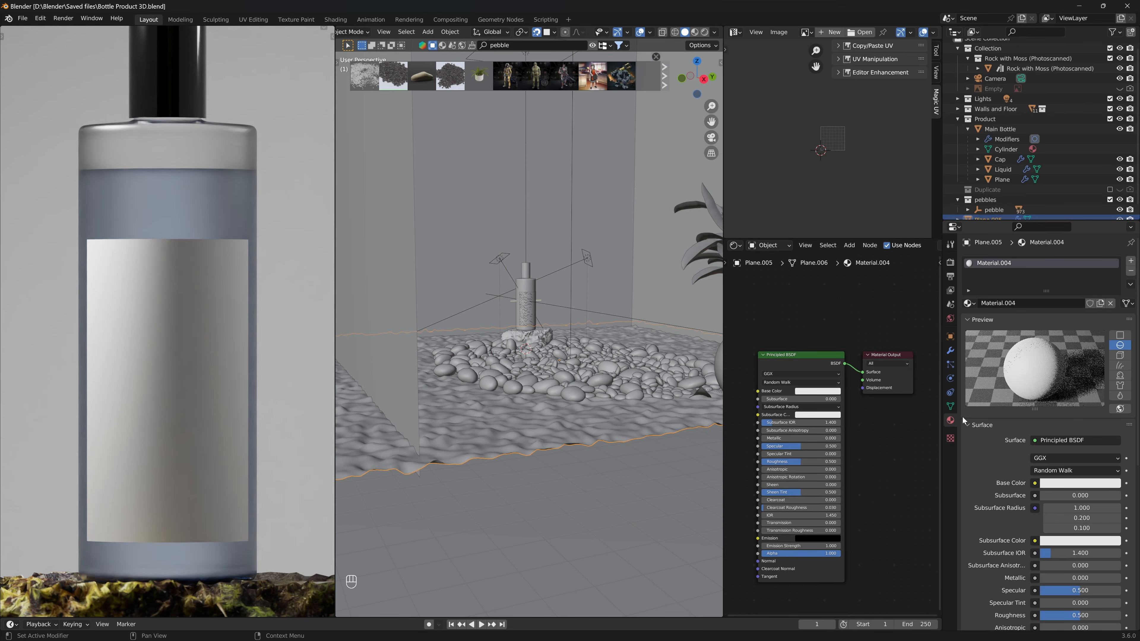
left_click(1050, 441)
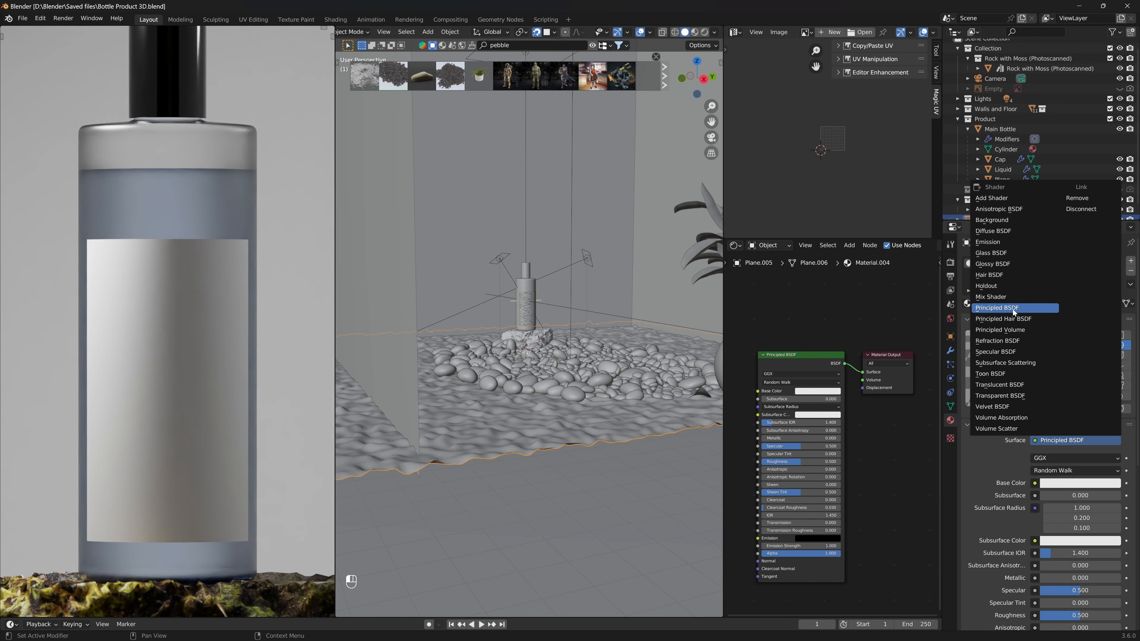
left_click(1010, 253)
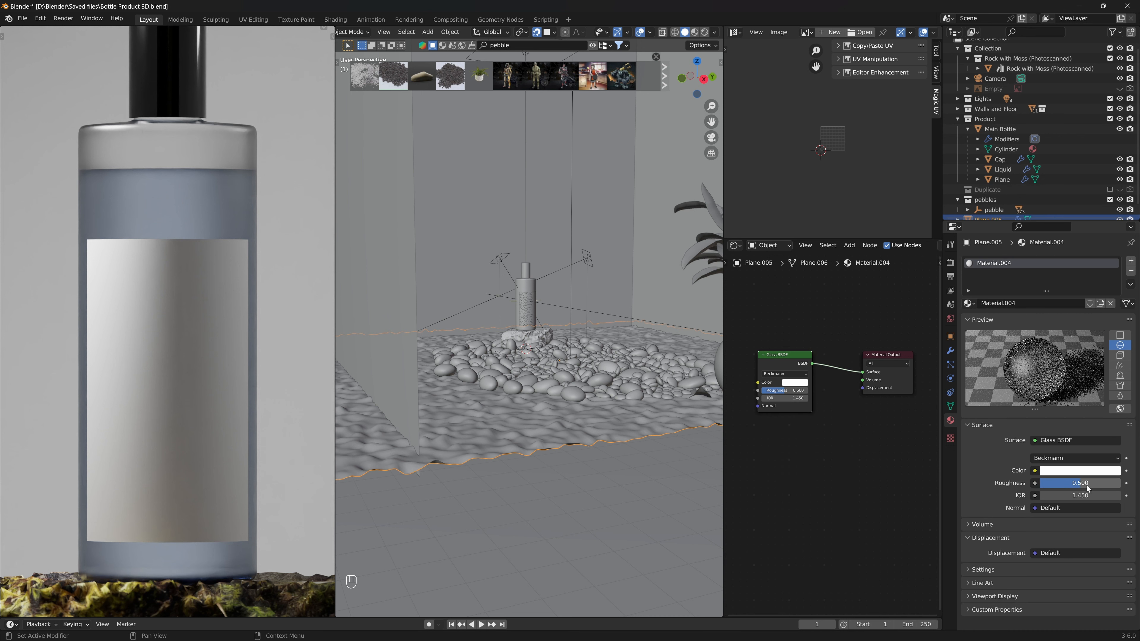
- Set the glass roughness to 0.001 and IOR to 1.33, and save the file
left_click_drag(1087, 488, 1041, 488)
key("BackSpace")
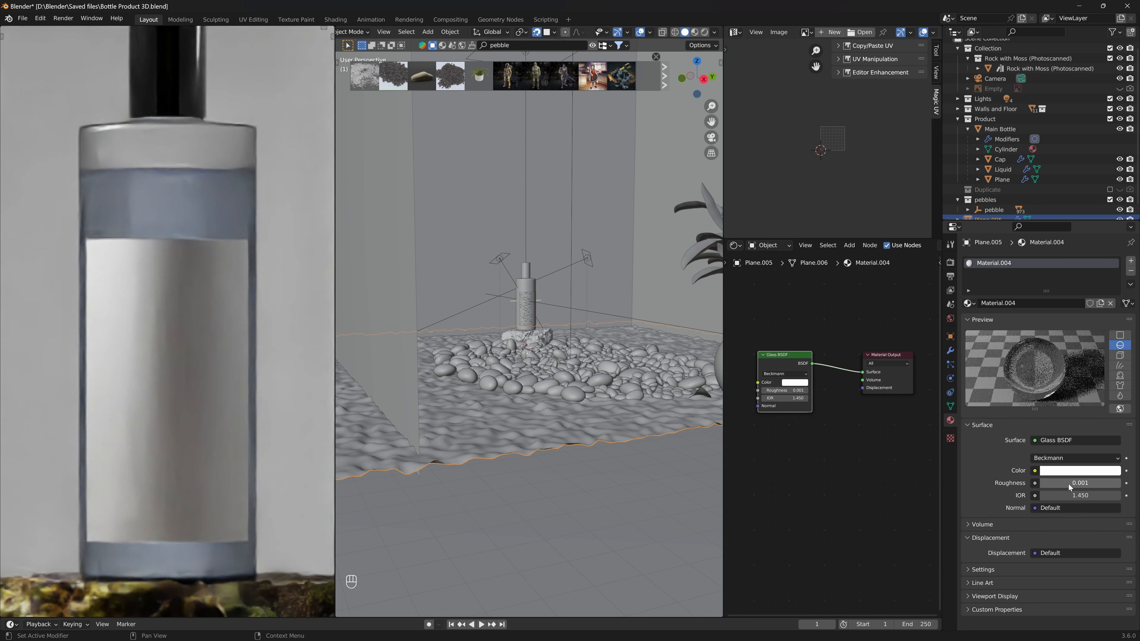
key("Tab")
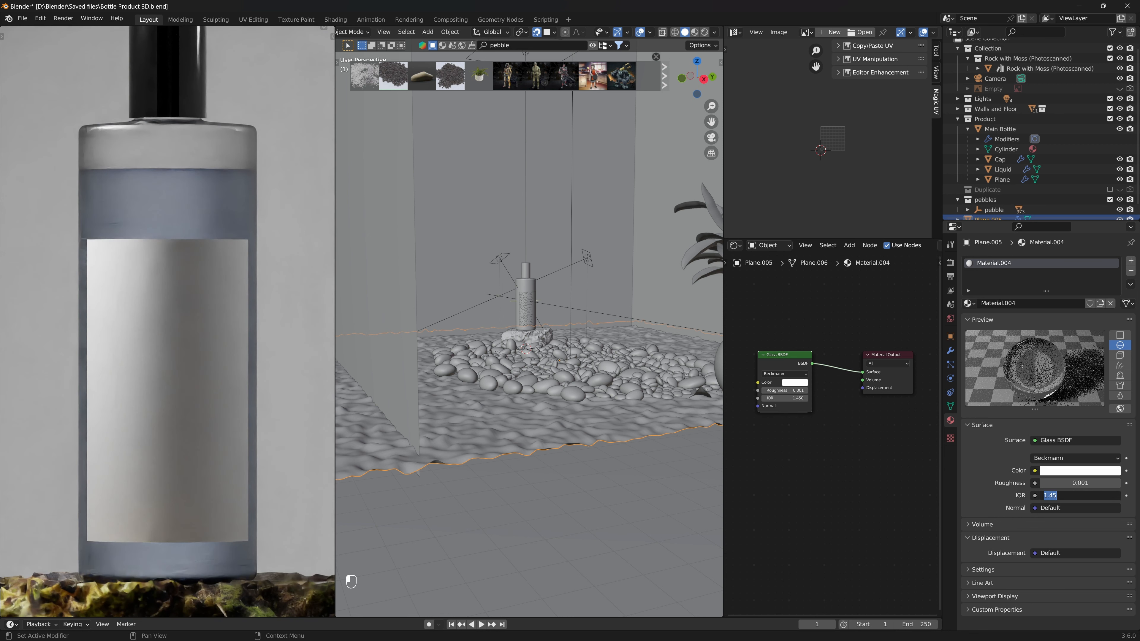
type("1.33")
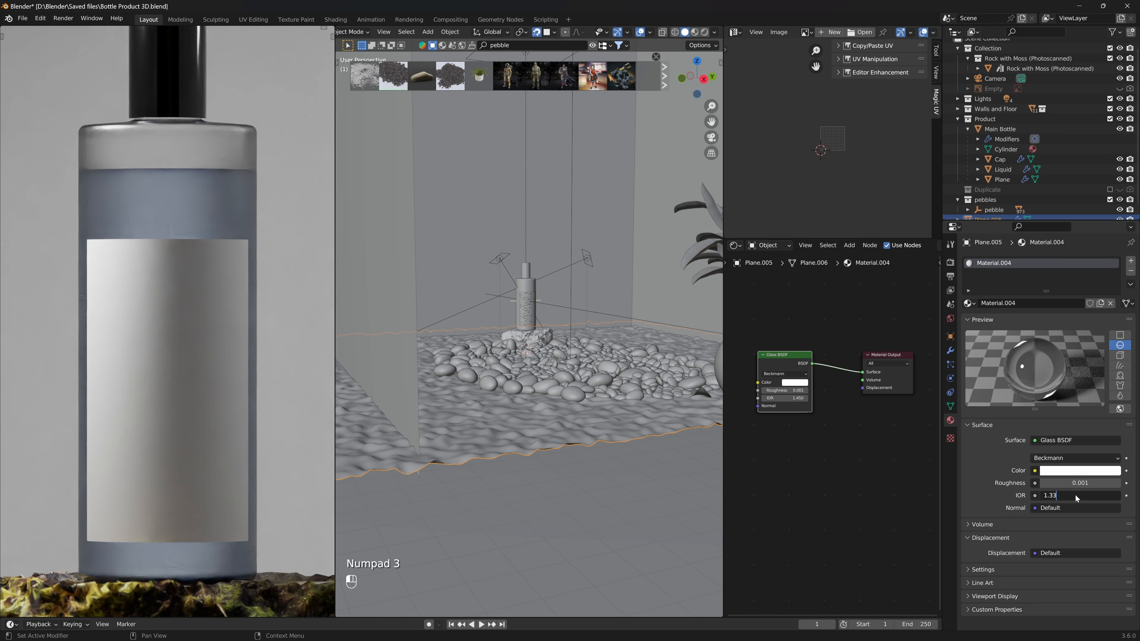
key("Return")
key("ctrl+s")
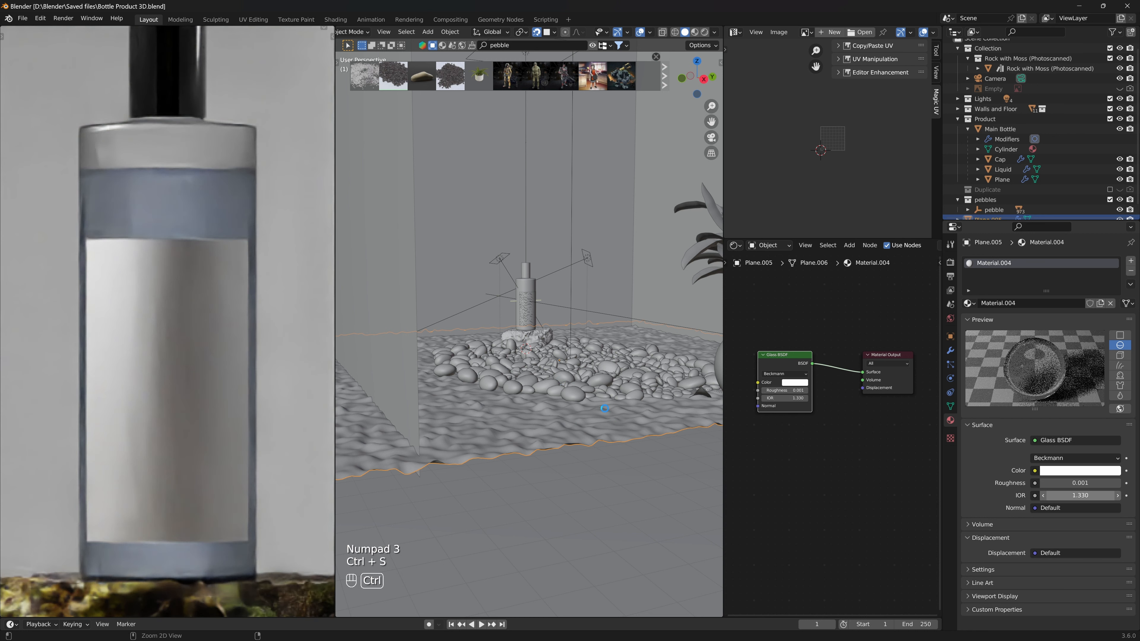
key("ctrl+s")
key("ctrl+s")
key("ctrl+s")
key("ctrl+s")
key("ctrl+s")
key("ctrl+s")
mouse_move(599, 413)
middle_mouse_down()
mouse_move(540, 413)
mouse_move(592, 415)
middle_mouse_up()
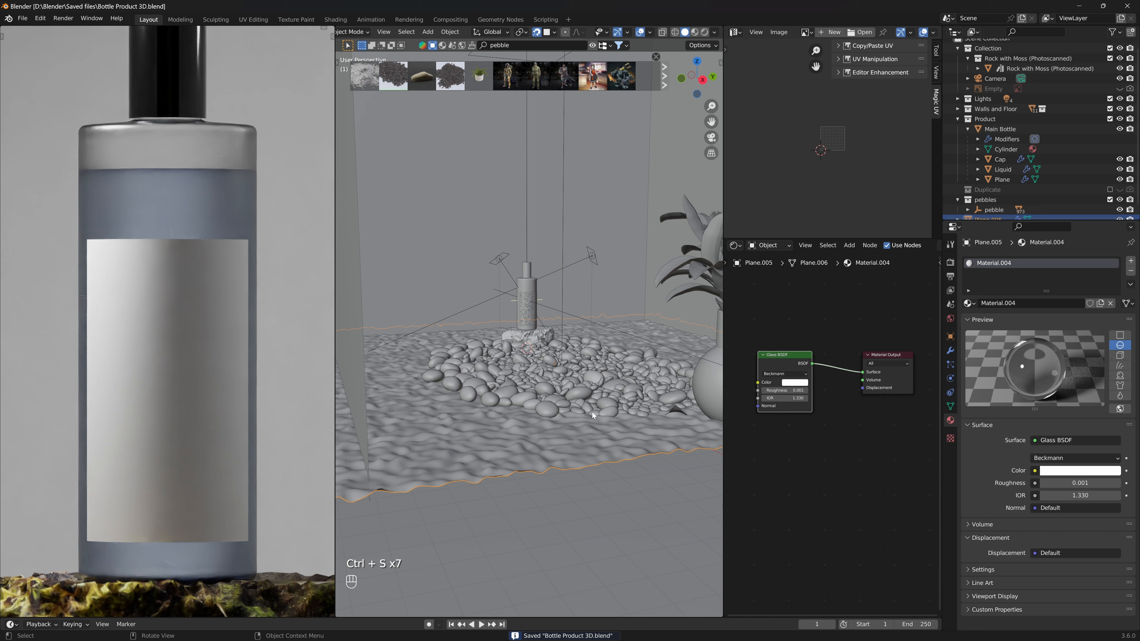
key("g")
key("shift+z")
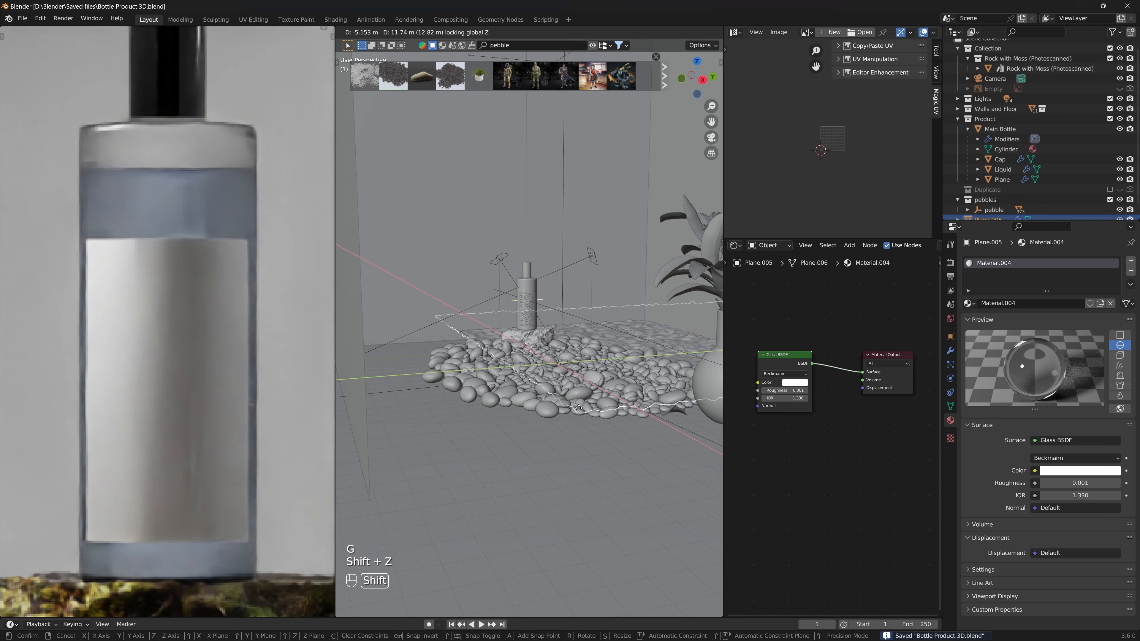
right_click(516, 416)
- Move the ground plane up about 0.48 m along Z and save the file
left_click(537, 31)
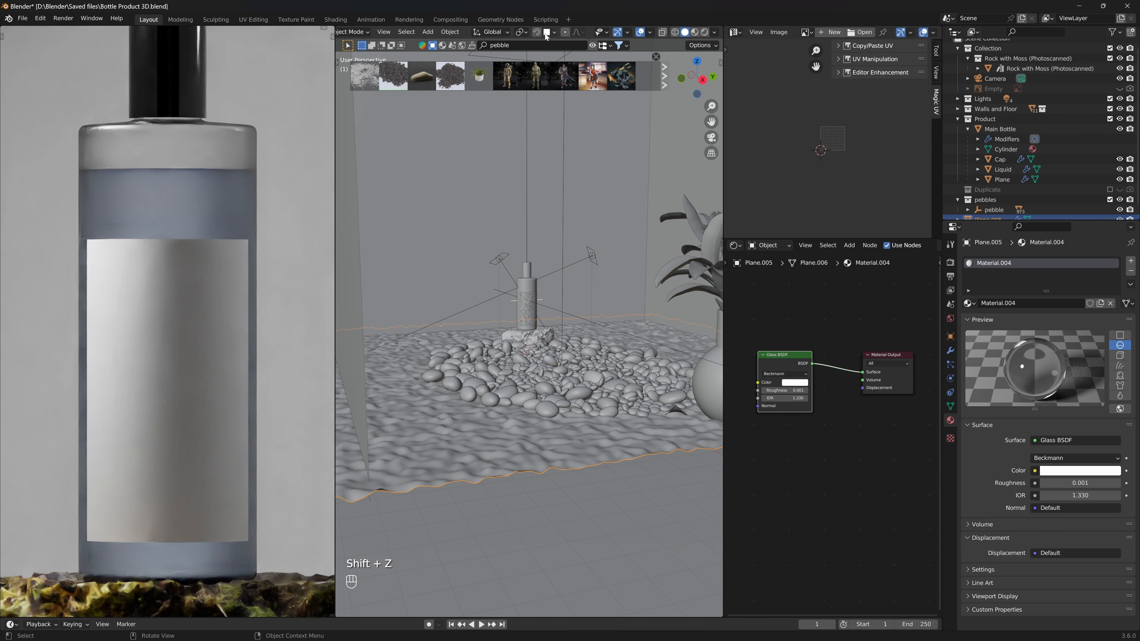
left_click(555, 31)
key("g")
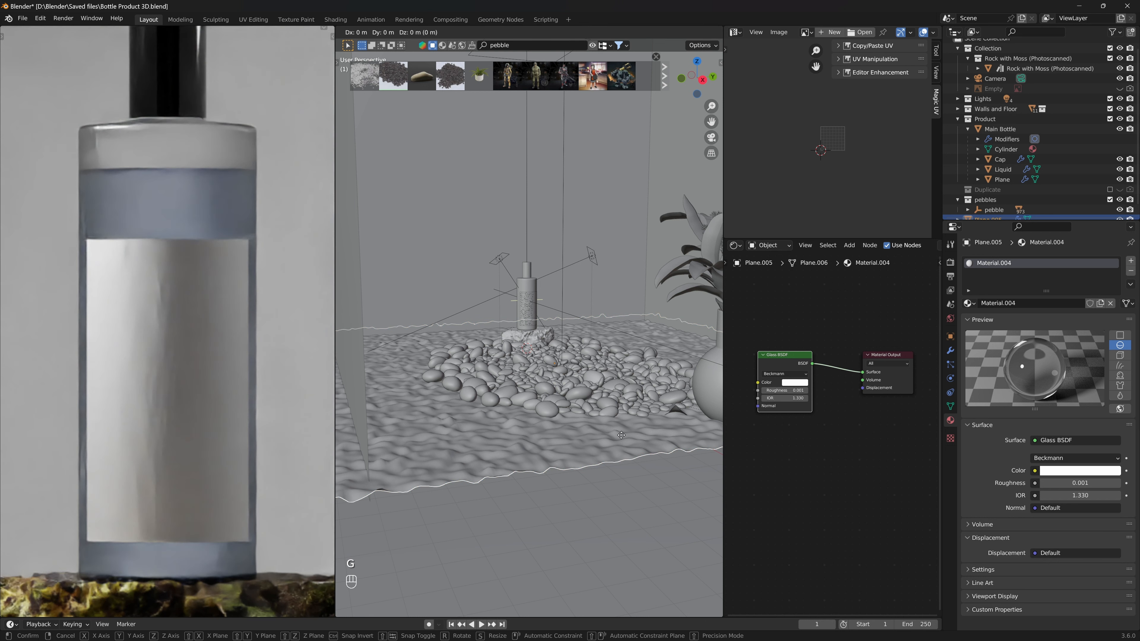
key("z")
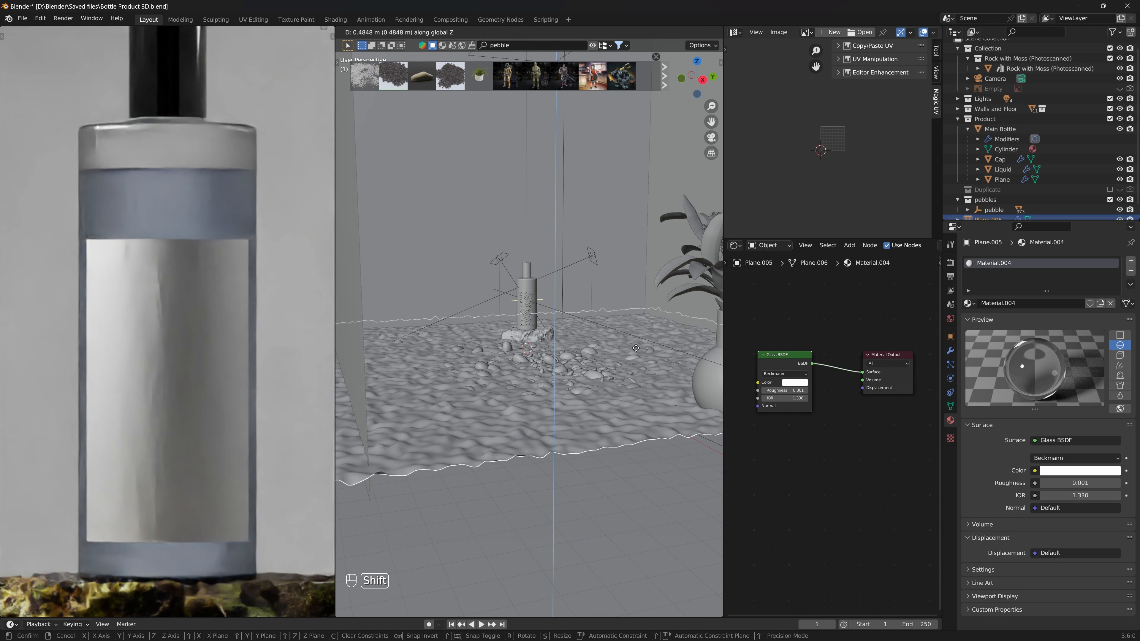
left_click(637, 358)
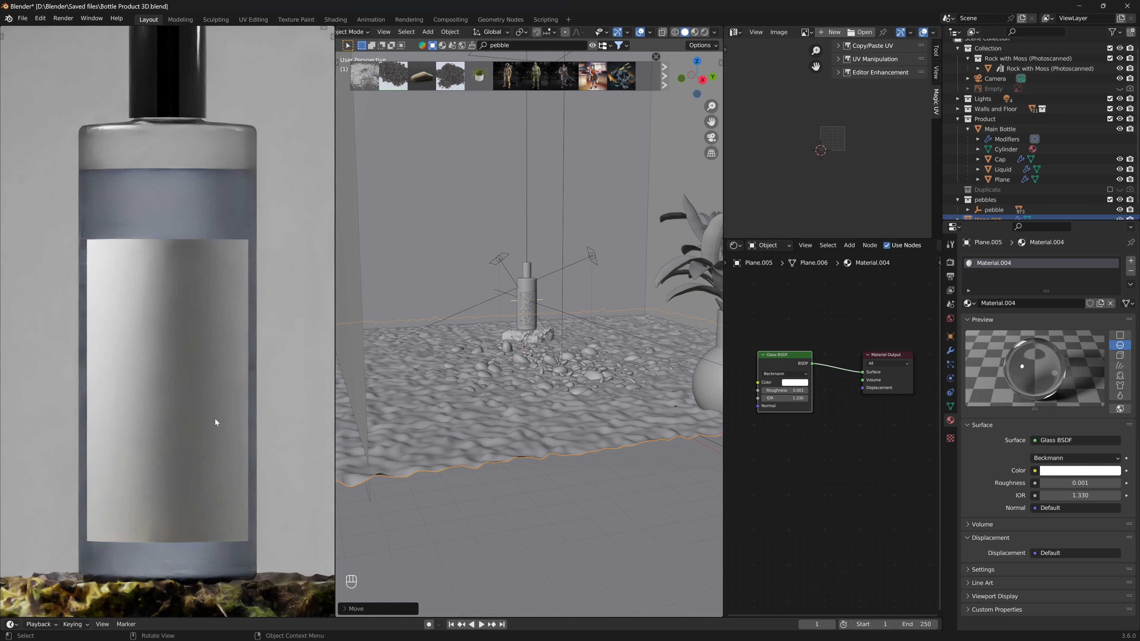
key("Home")
key("ctrl+s")
key("ctrl+s")
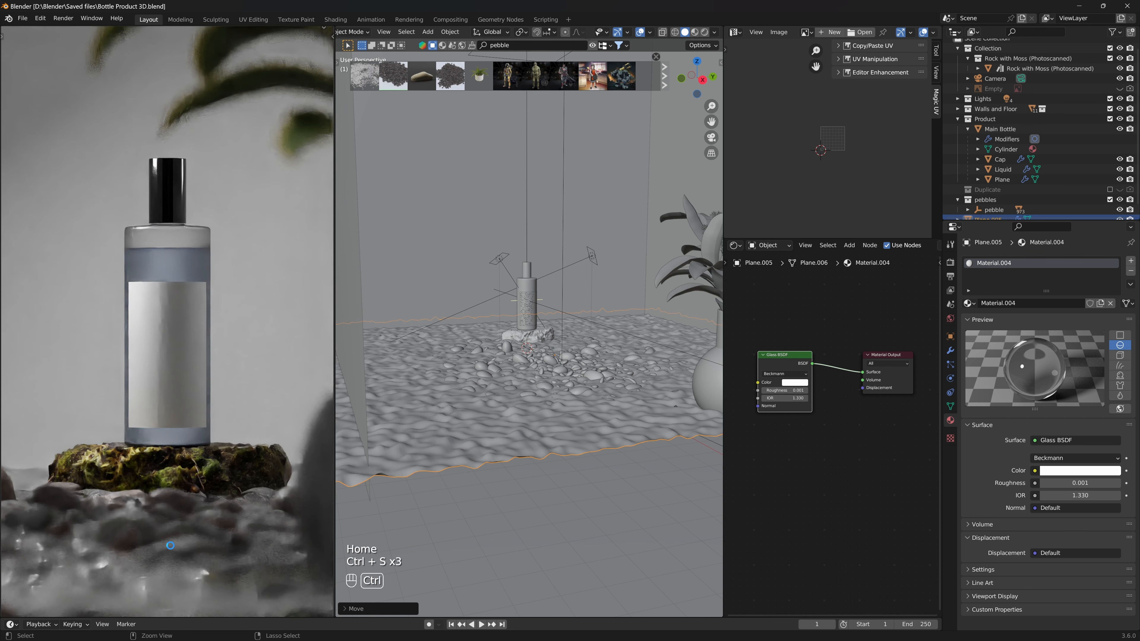
key("ctrl+s")
key("ctrl+s")
key("ctrl+s")
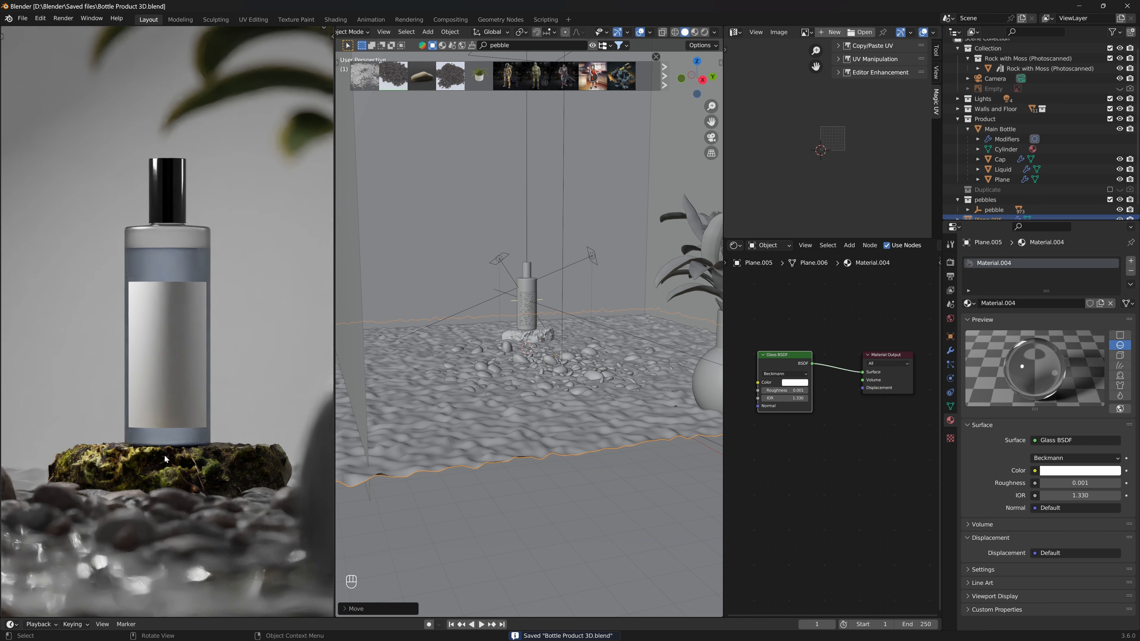
- Inspect the rendered preview from several angles and return to the camera view
middle_click_drag(164, 455, 164, 455)
middle_click_drag(191, 306, 198, 356)
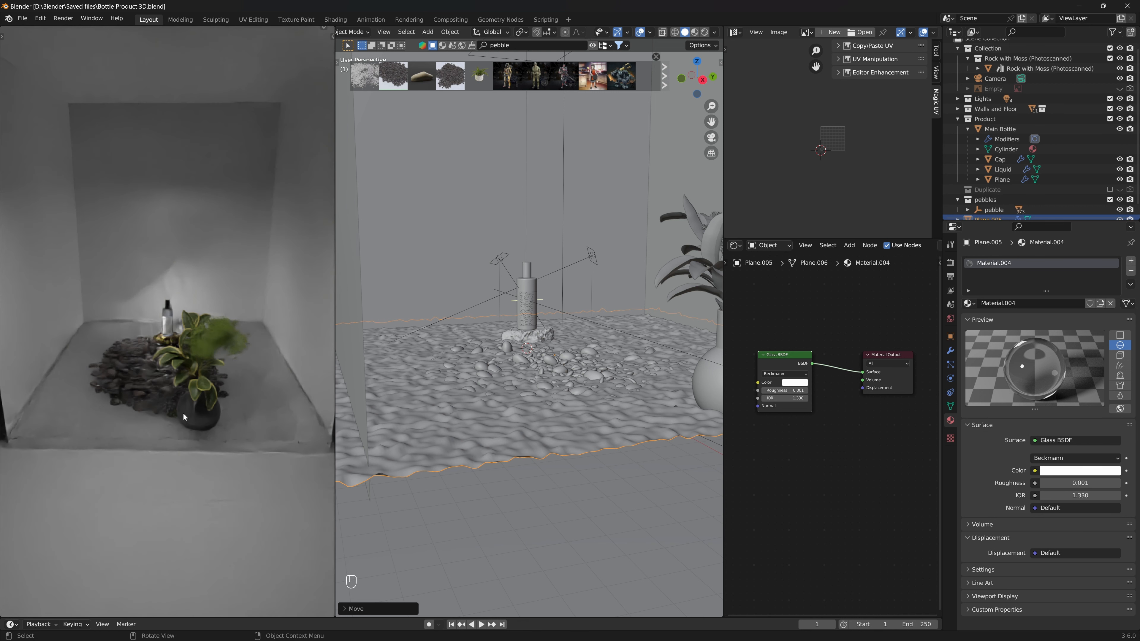
scroll(182, 413, "up", 5)
middle_click_drag(174, 464, 209, 326, "shift")
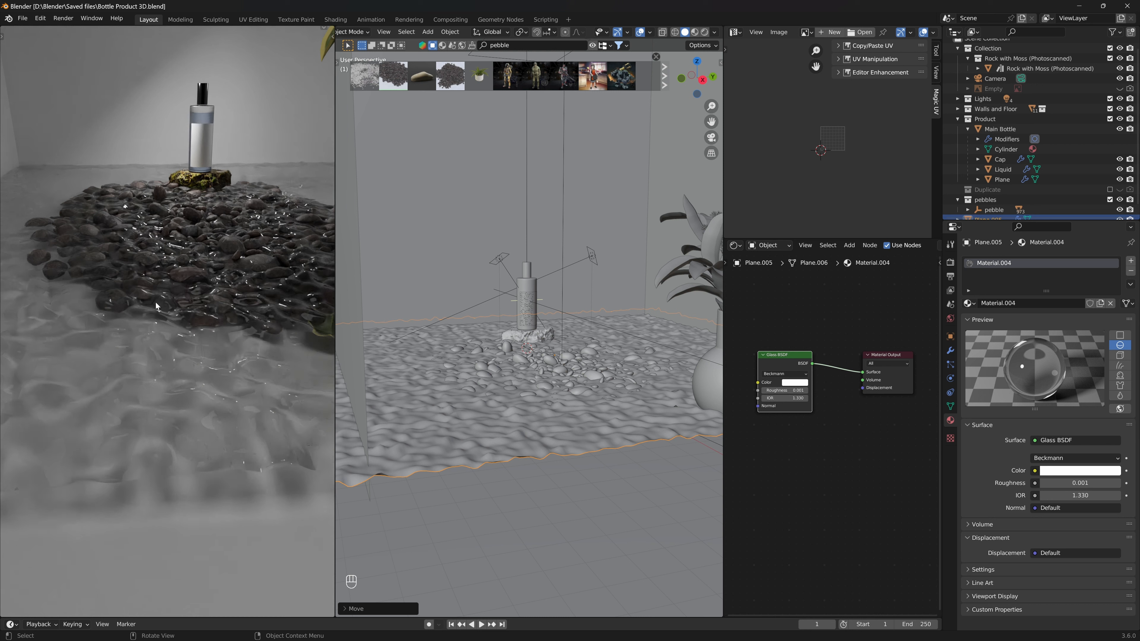
key("KP_0")
key("ctrl+s")
key("ctrl+s")
key("ctrl+s")
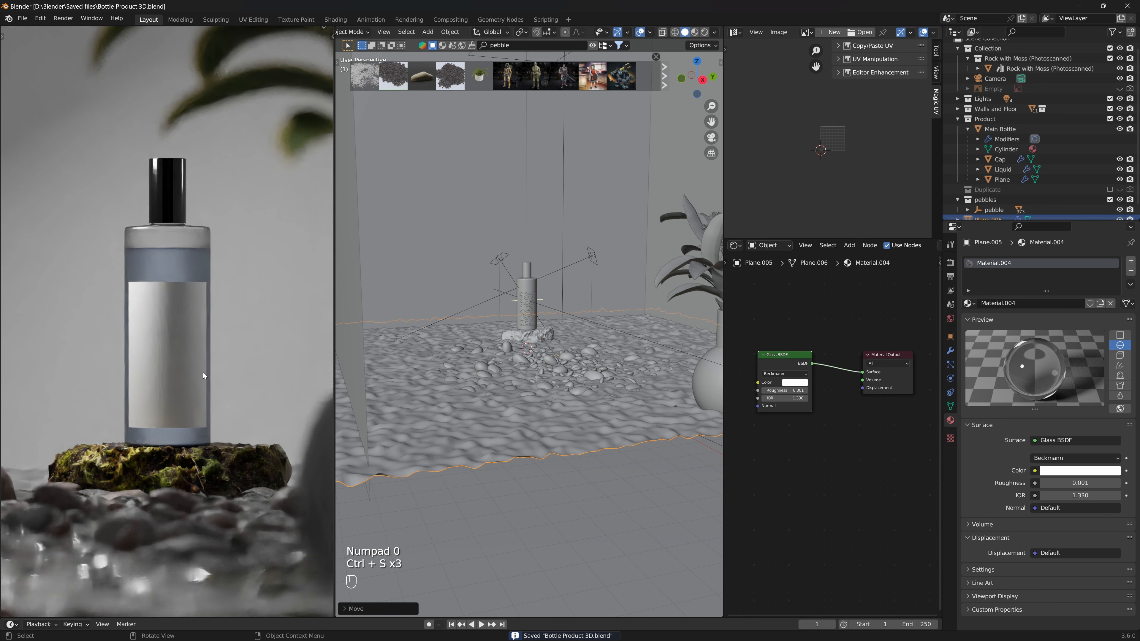
- Zoom out the rendered preview and save the file
scroll(202, 373, "down", 3)
key("ctrl+s")
key("ctrl+s")
key("ctrl+s")
key("ctrl+s")
key("ctrl+s")
key("ctrl+s")
key("ctrl+s")
key("ctrl+s")
key("ctrl+s")
key("ctrl+s")
key("ctrl+s")
key("ctrl+s")
key("ctrl+s")
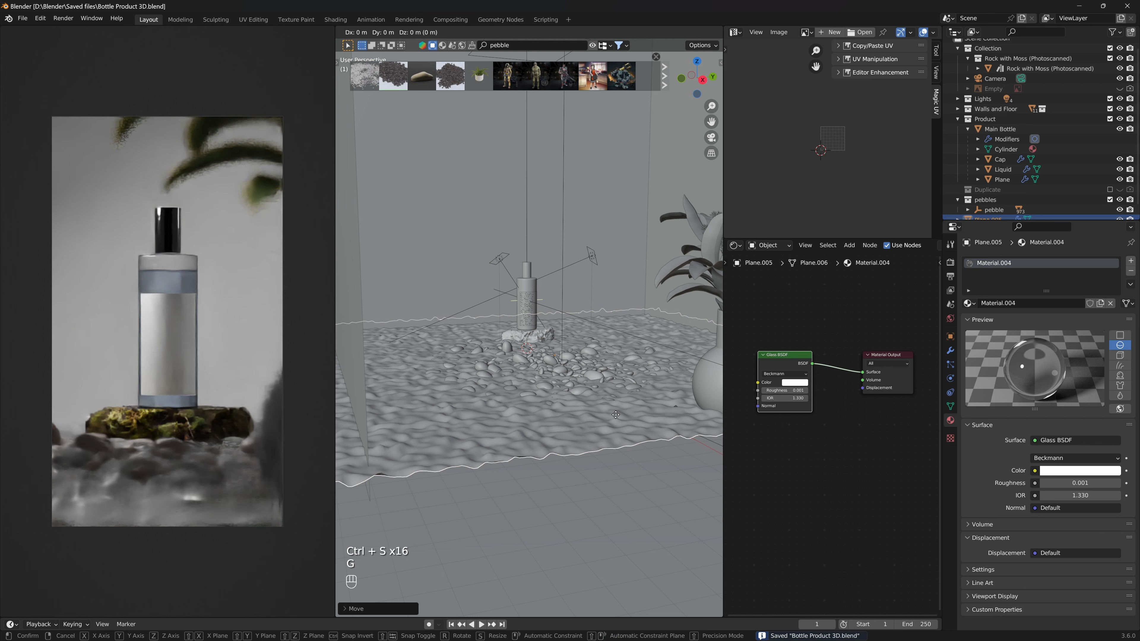
key("g")
key("z")
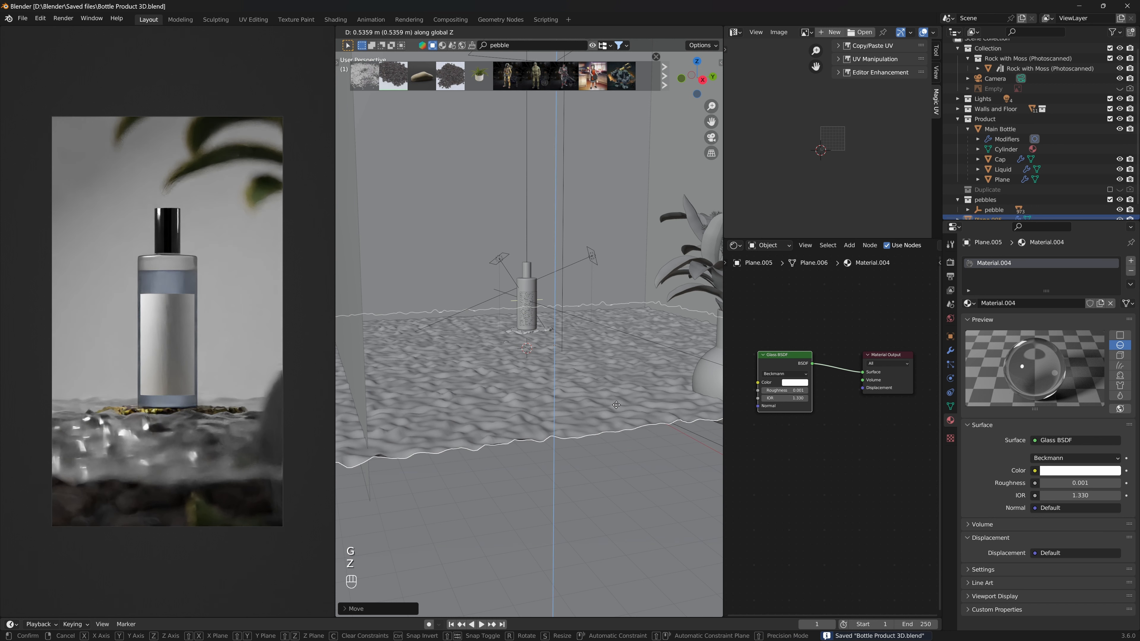
right_click(617, 405)
scroll(835, 434, "up", 2)
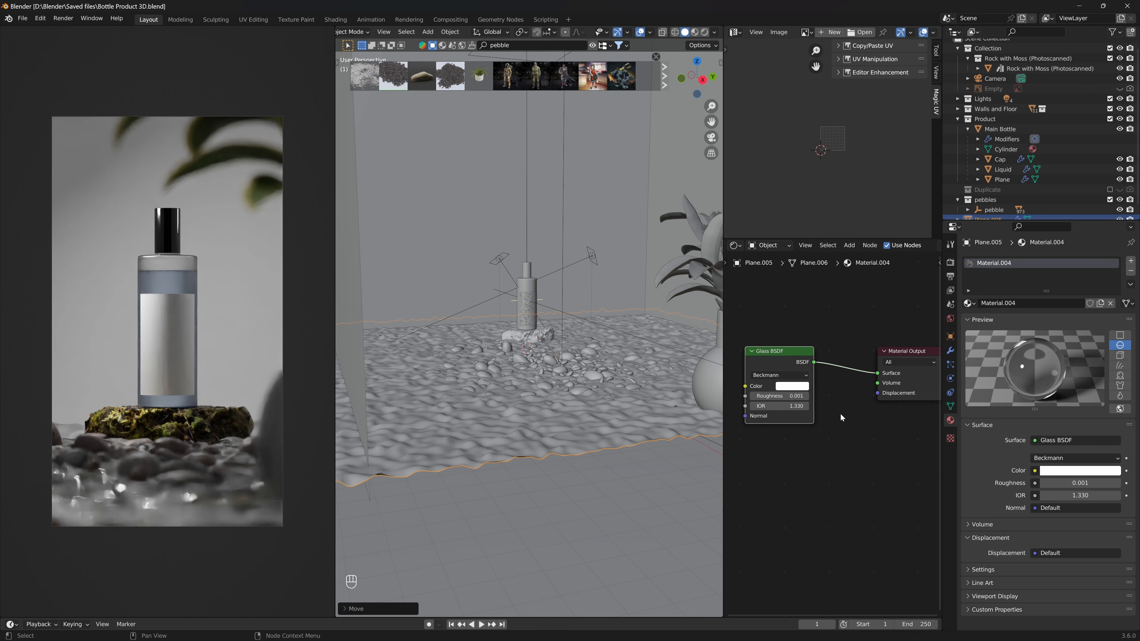
- Add a Volume Absorption node to the ground plane's glass material node tree
left_click_drag(774, 357, 773, 313)
key("shift+space")
left_click(845, 418)
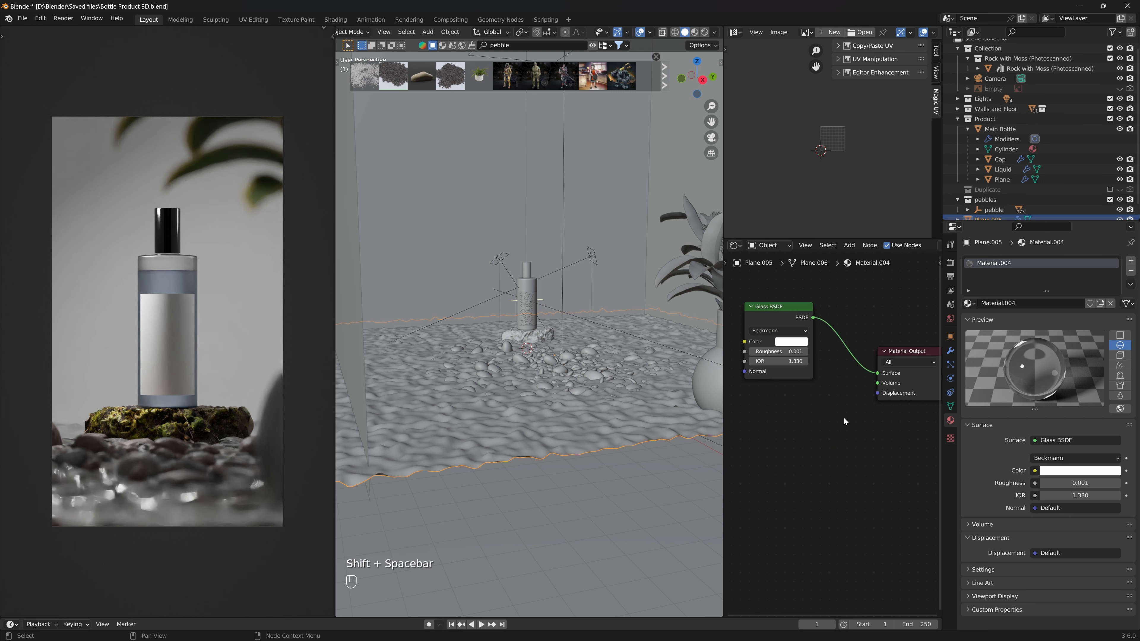
key("shift+space")
left_click(844, 419)
key("shift+a")
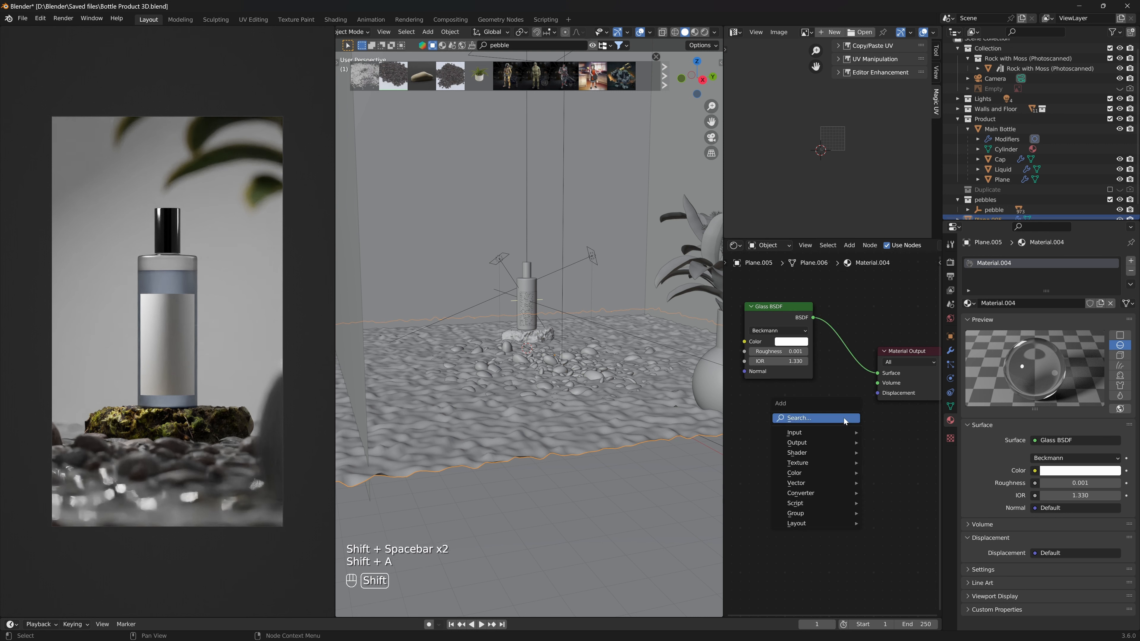
left_click(844, 418)
type("volum")
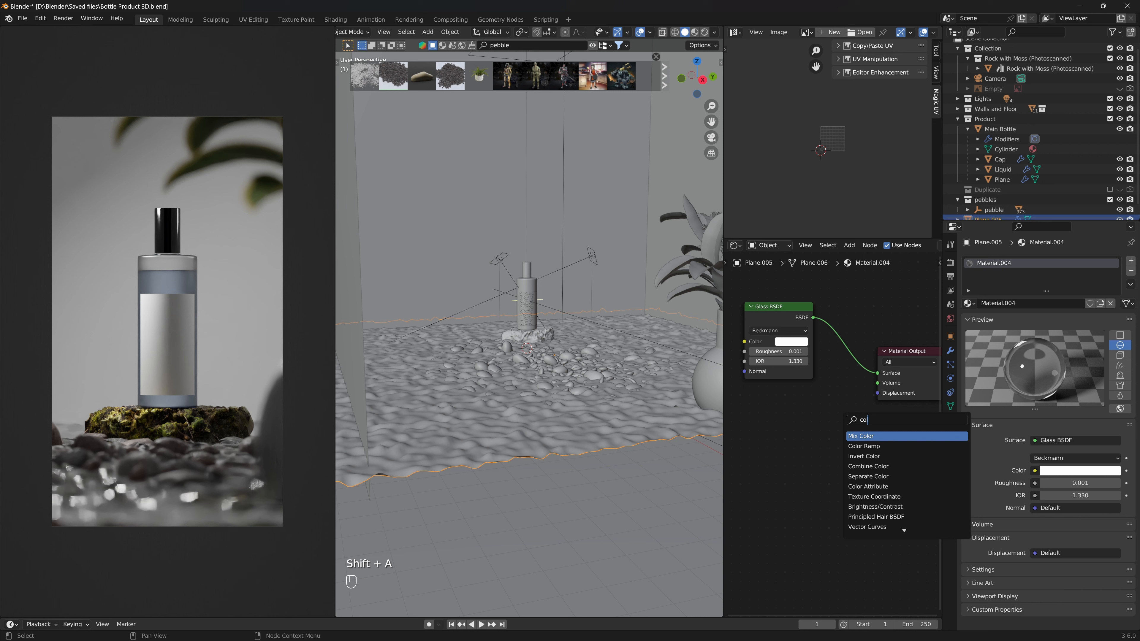
key("BackSpace")
key("BackSpace")
type("u")
key("Down")
key("Down")
key("Down")
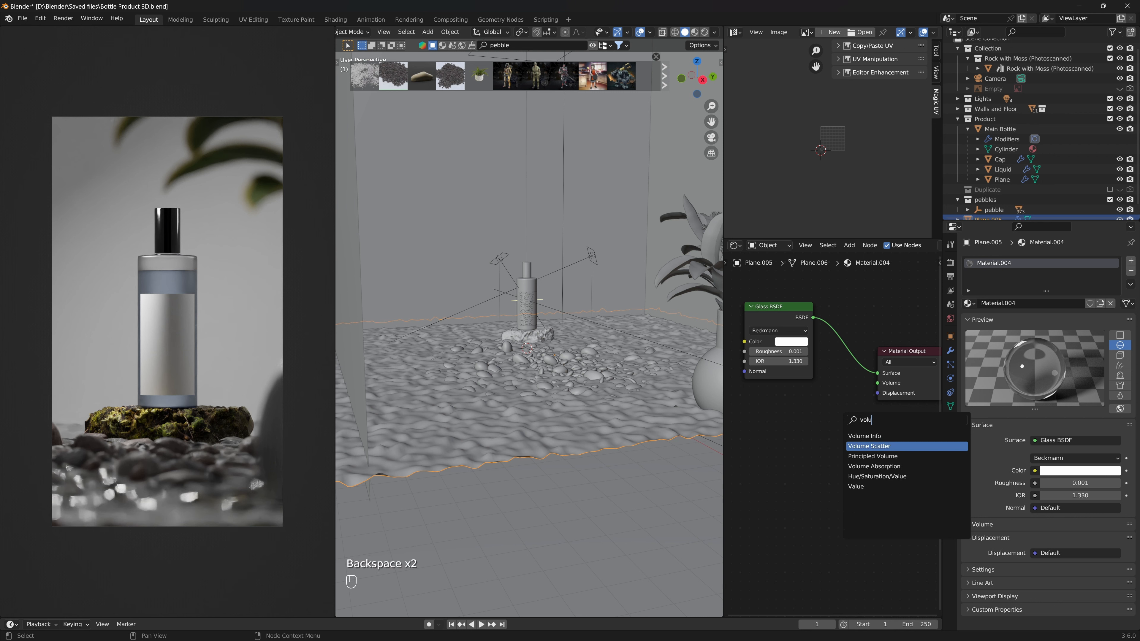
key("Return")
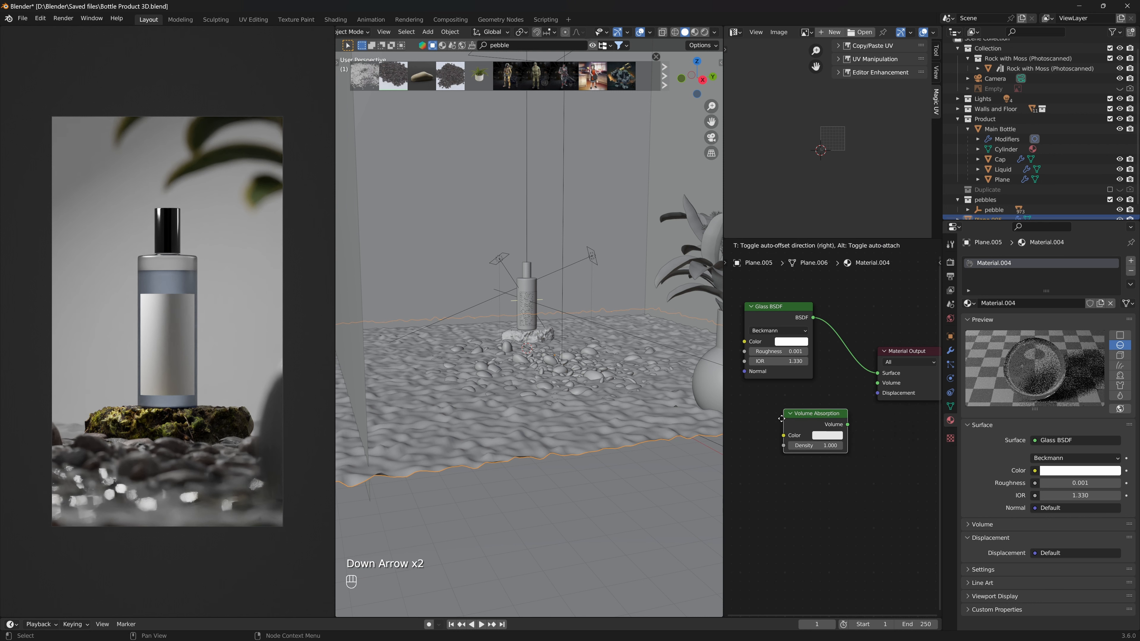
left_click(841, 425)
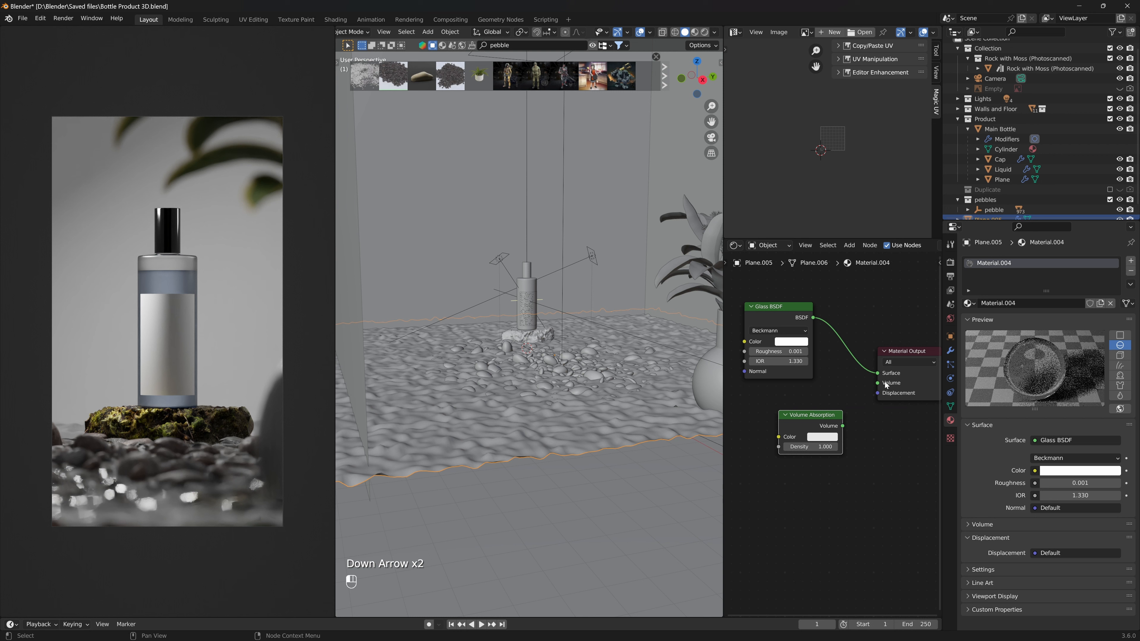
- Connect the Volume Absorption output to the Material Output's Volume input and save the file
left_click_drag(883, 383, 842, 426)
key("ctrl+s")
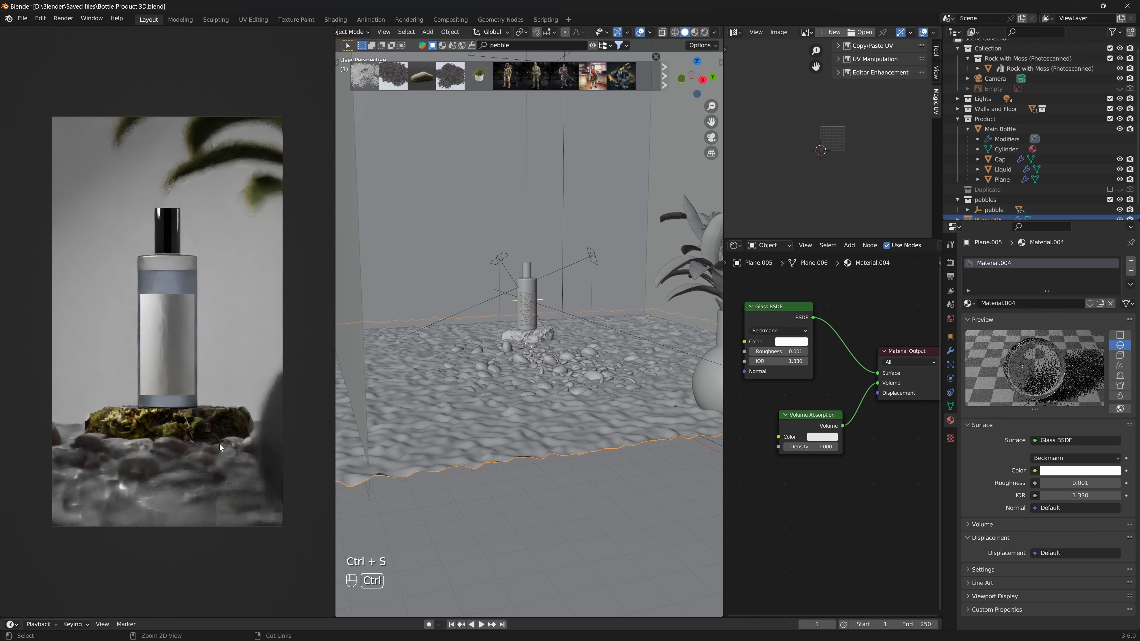
key("ctrl+s")
key("ctrl+s")
key("ctrl+s")
key("ctrl+s")
key("ctrl+s")
key("ctrl+s")
- Set the Volume Absorption color to a light cyan (hue 0.577, saturation 0.25) and save the file
middle_click_drag(225, 448, 177, 429)
scroll(164, 418, "up", 7)
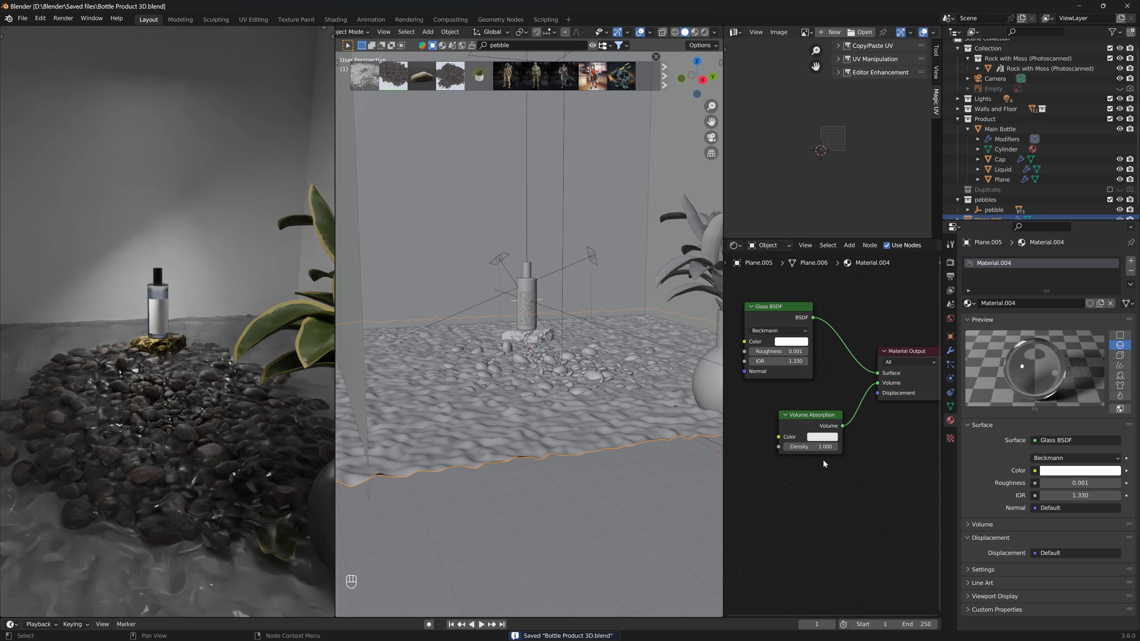
left_click(824, 438)
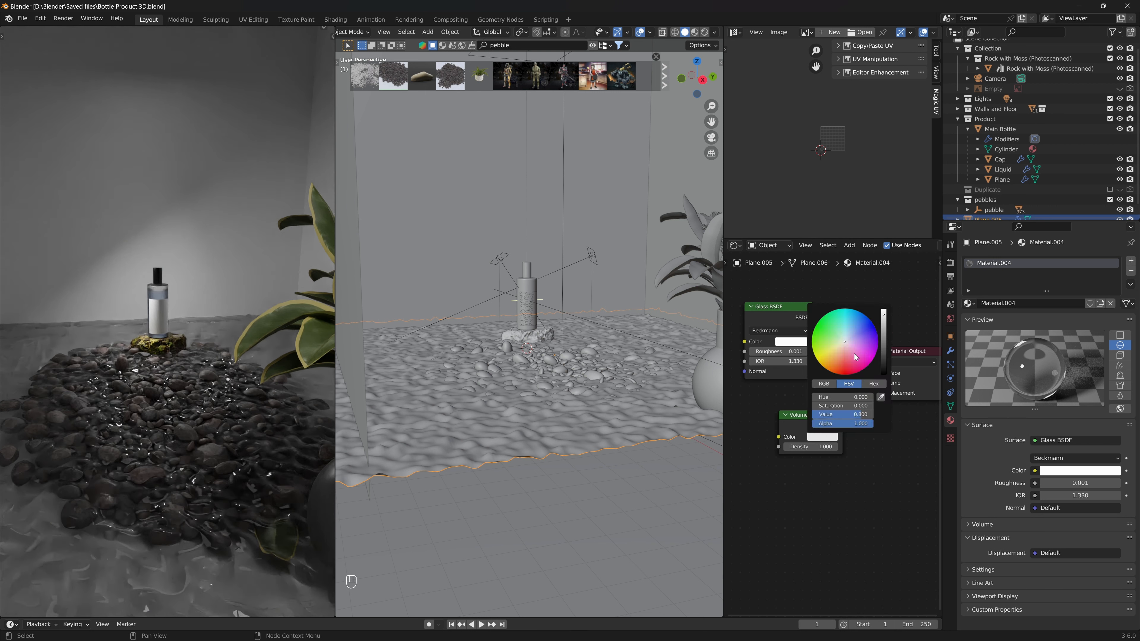
left_click(846, 337)
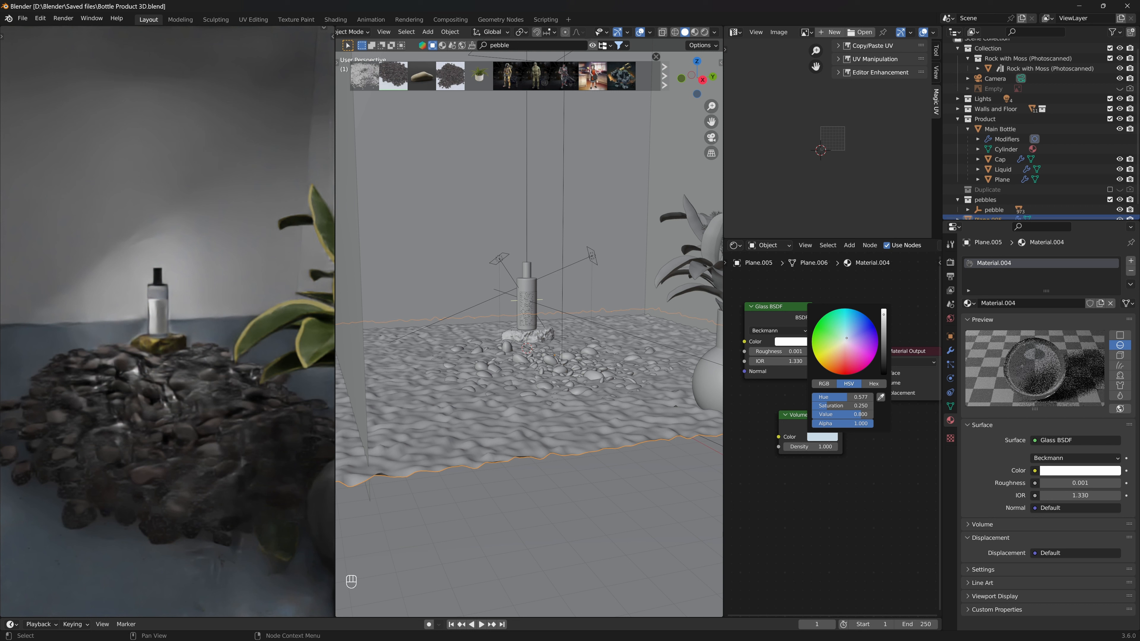
left_click_drag(846, 338, 847, 336)
key("ctrl+s")
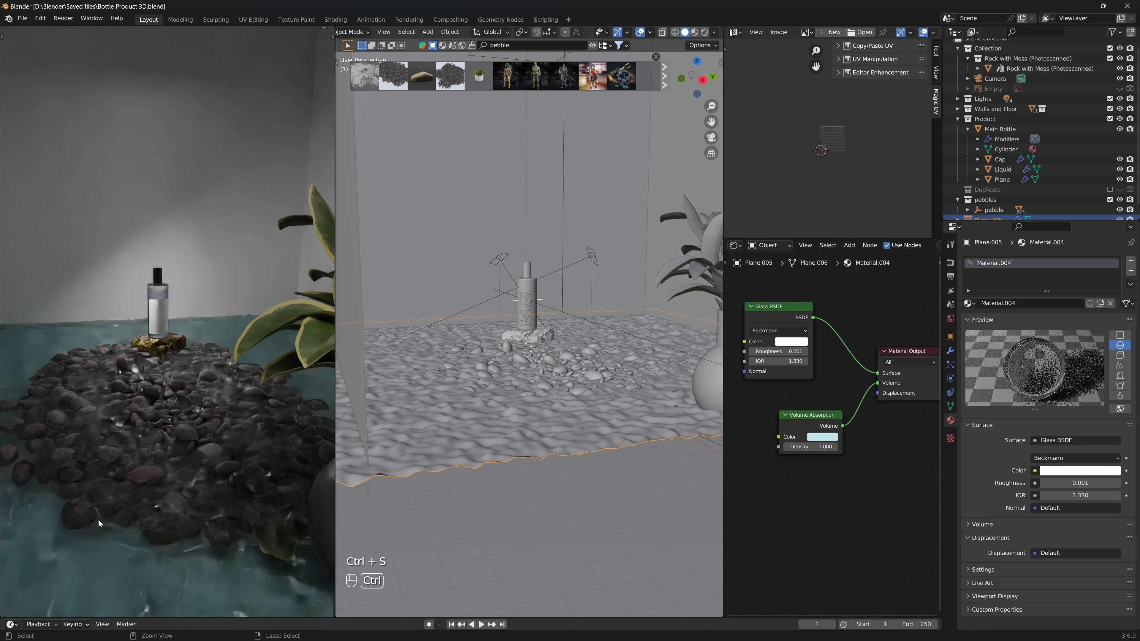
key("ctrl+s")
key("ctrl+s")
key("ctrl+s")
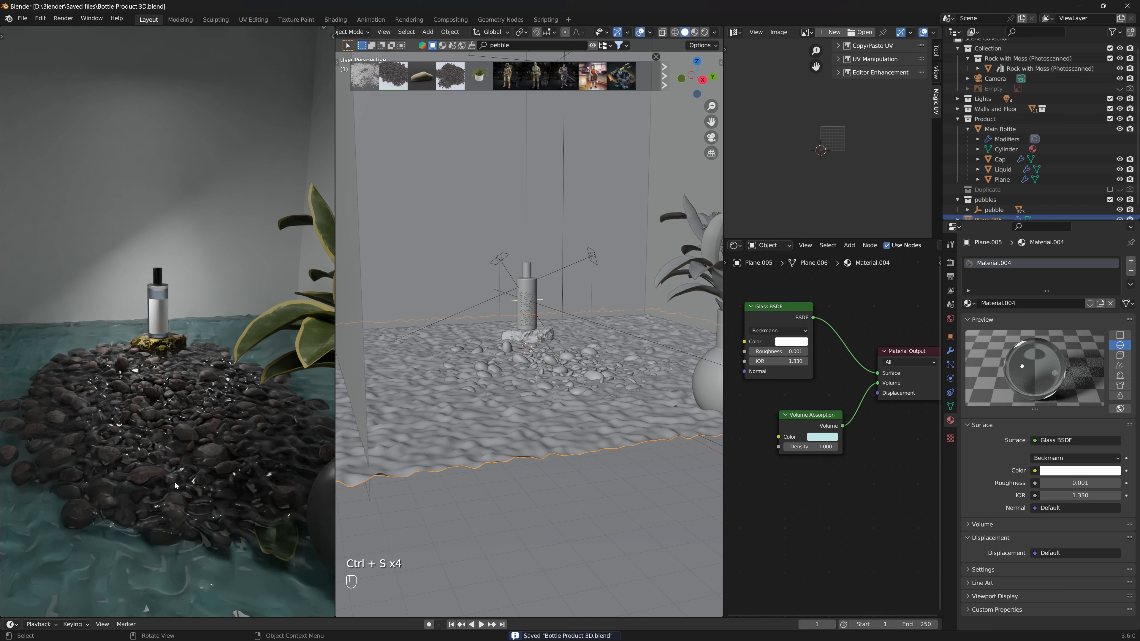
- Select a pebble and move the black stop of its rock wall roughness Color Ramp to about 0.873
middle_click_drag(208, 430, 197, 446)
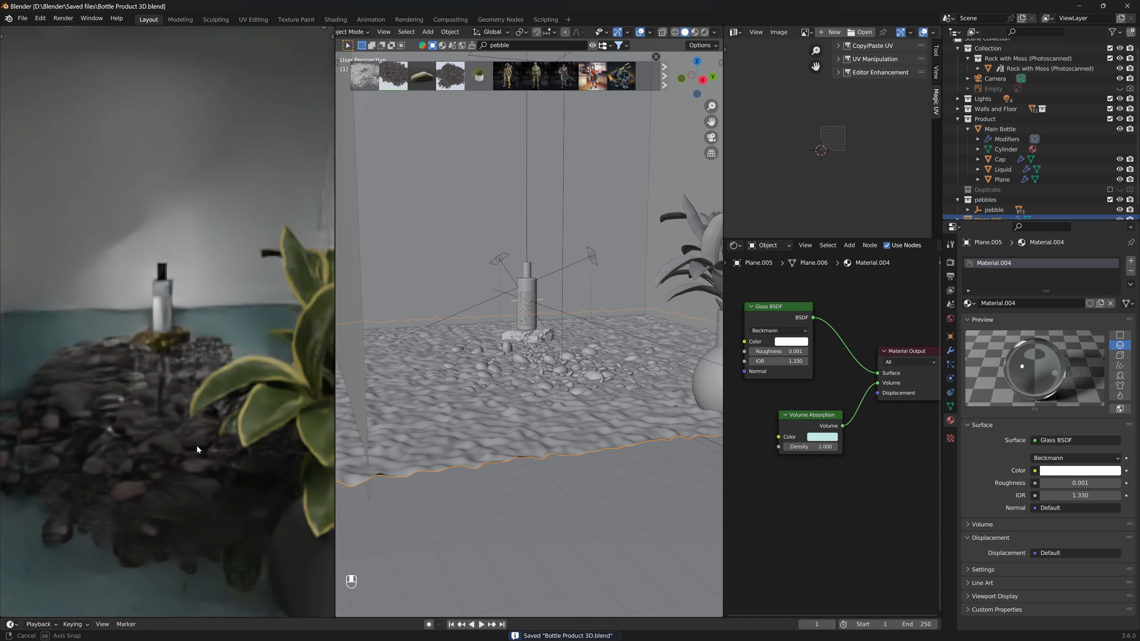
left_click(549, 362)
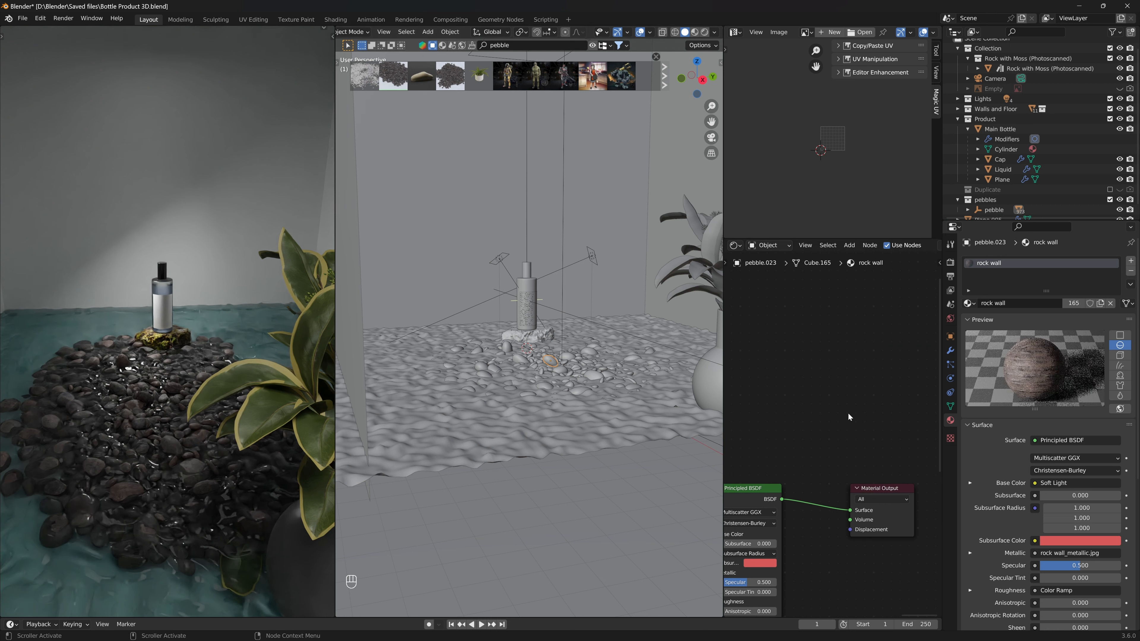
key("Home")
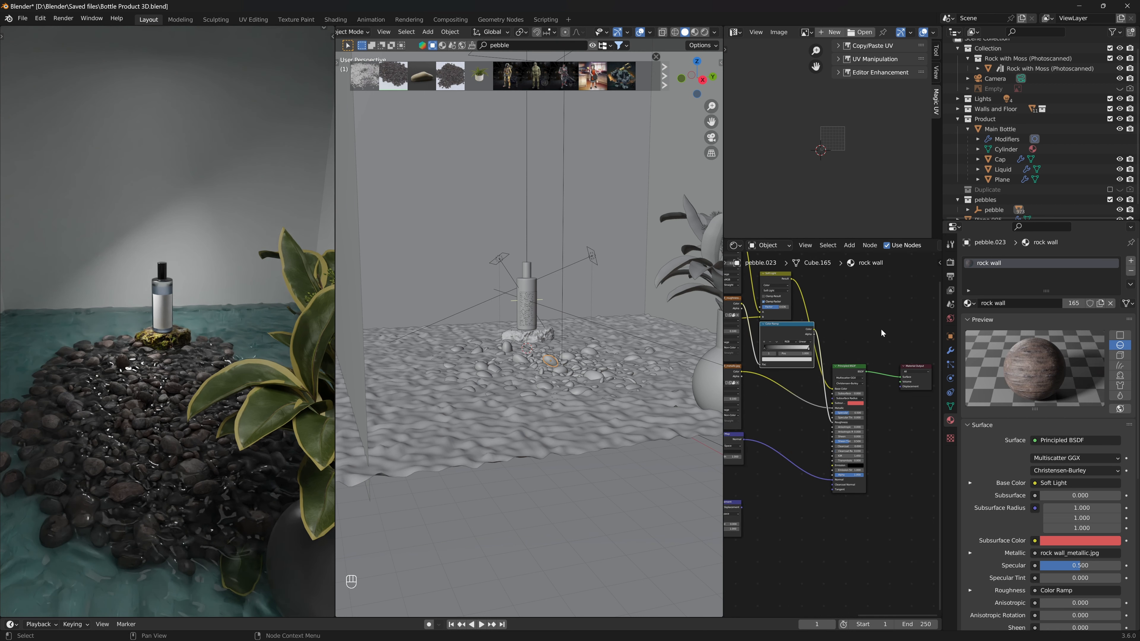
scroll(881, 330, "up", 5)
middle_click_drag(790, 407, 891, 559)
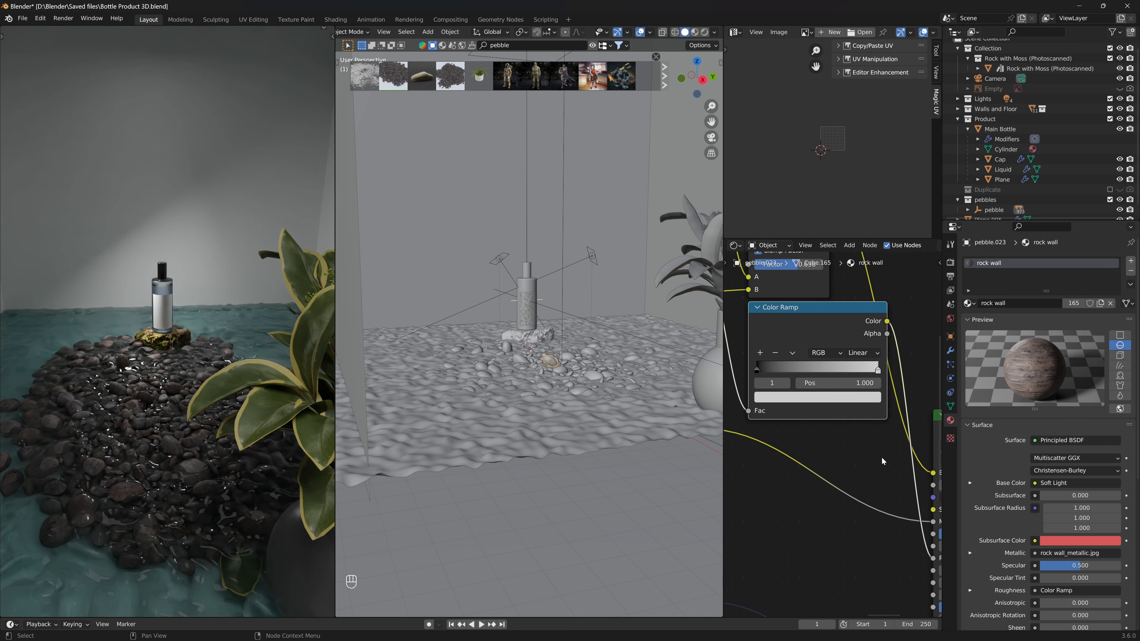
middle_click_drag(882, 461, 871, 487)
left_click_drag(749, 397, 857, 401)
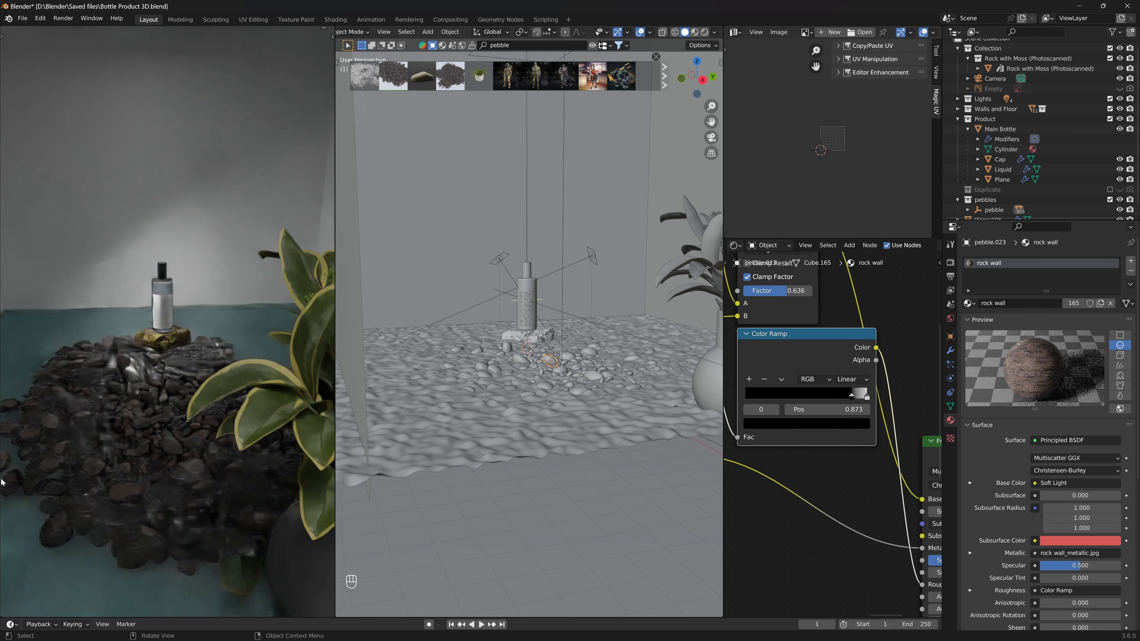
scroll(160, 418, "up", 5)
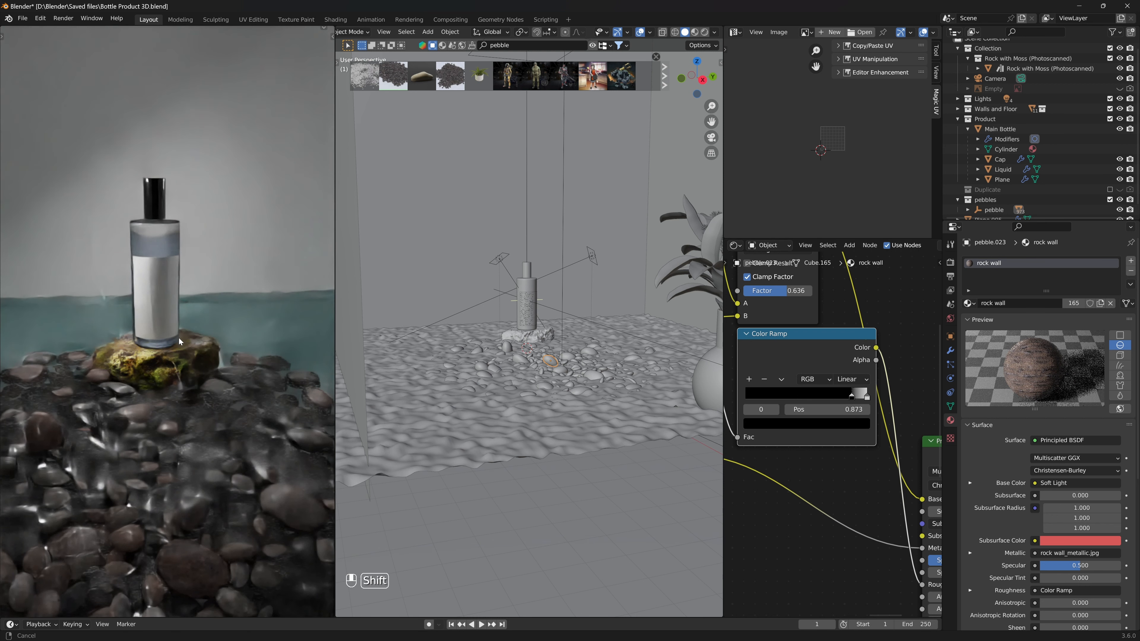
middle_click_drag(179, 338, 178, 326, "shift")
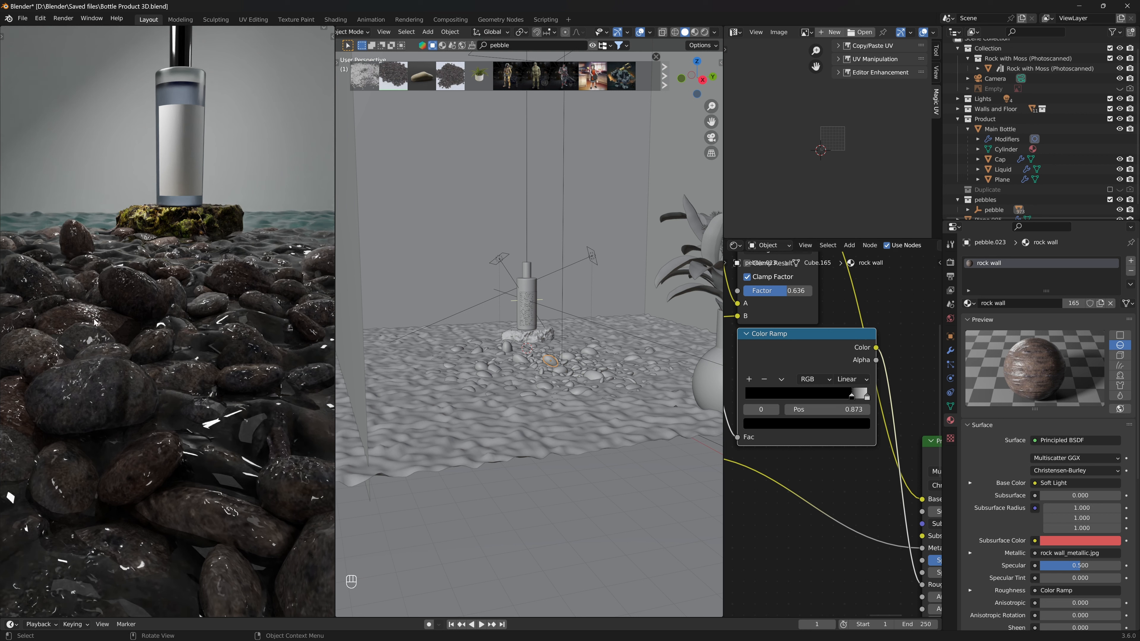
- Insert a Color Ramp into the moss rock's roughness input and move its black stop to about 0.803
left_click(528, 341)
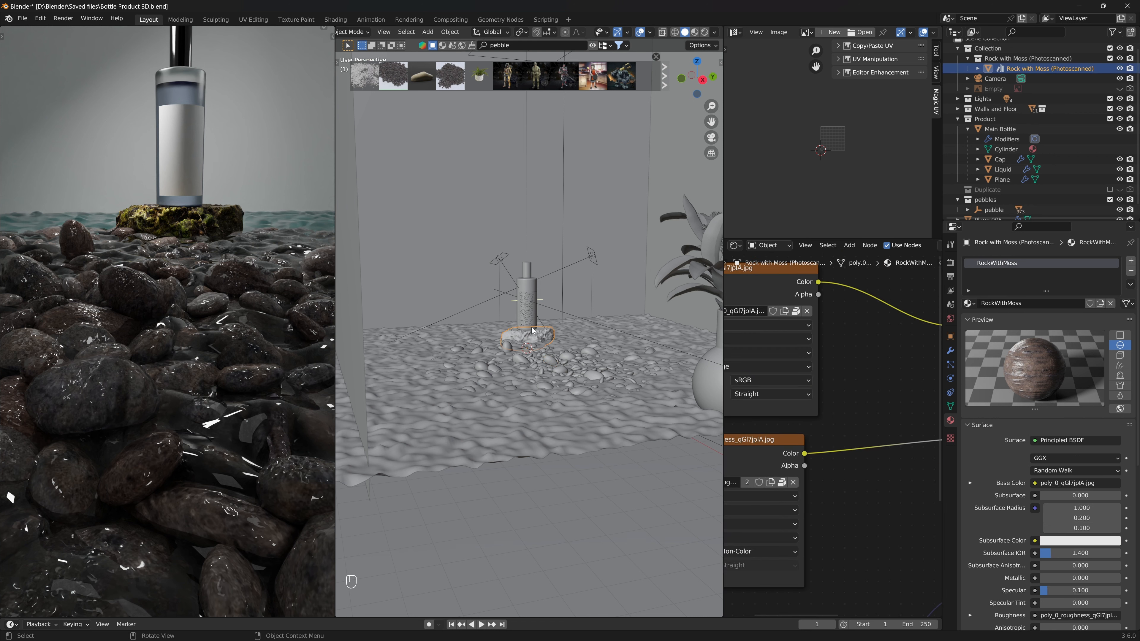
key("Home")
scroll(867, 404, "up", 5)
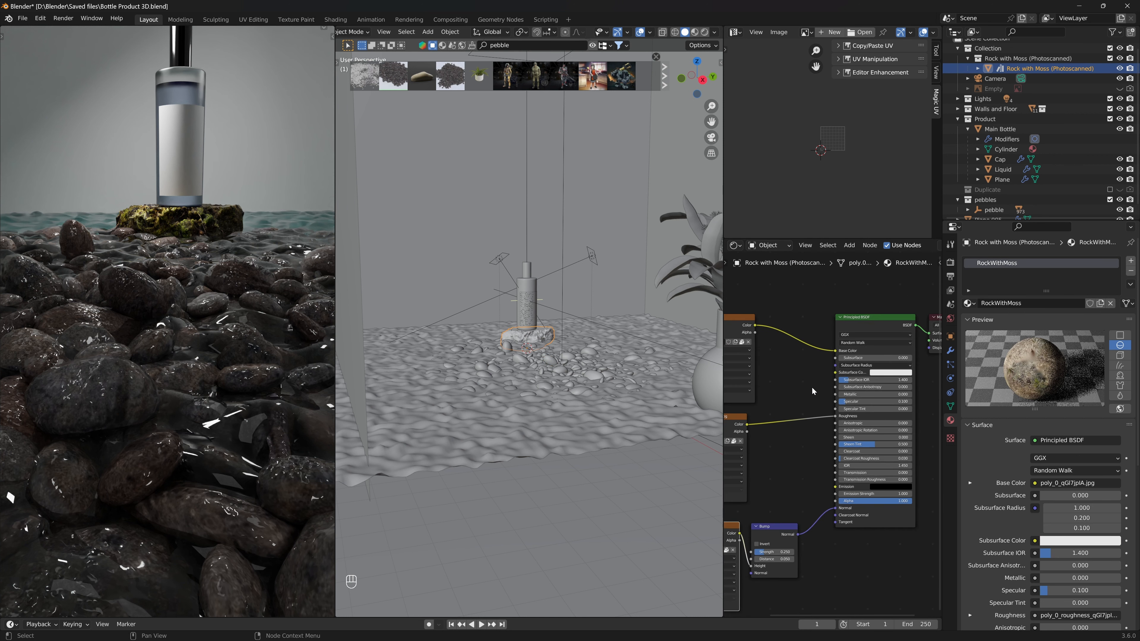
key("shift+space")
key("shift+a")
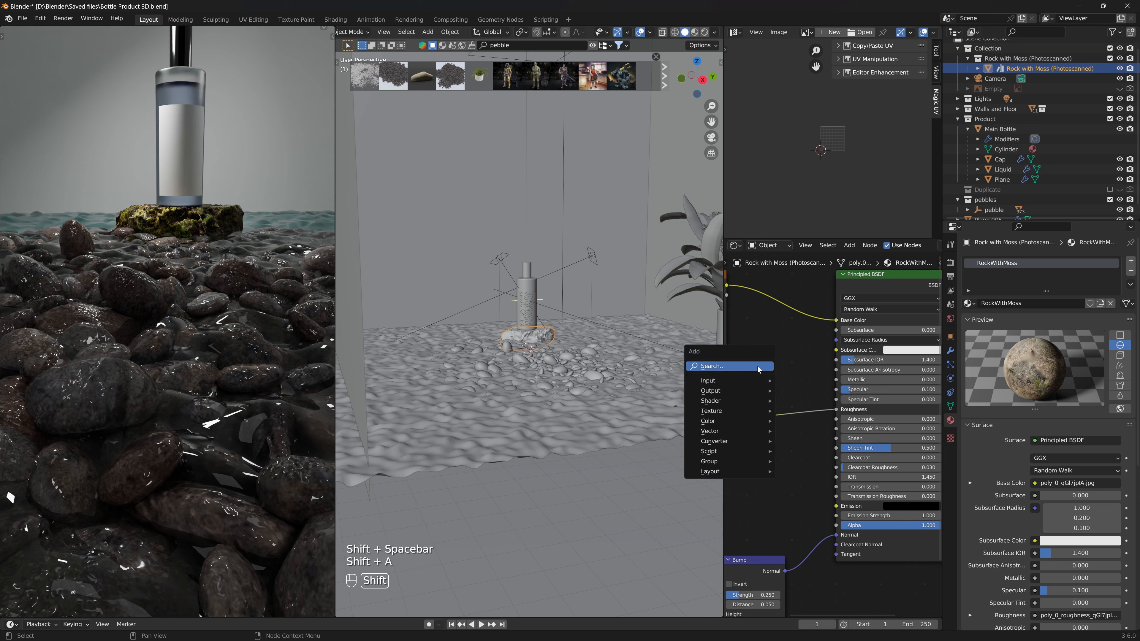
left_click(757, 366)
type("color ramp")
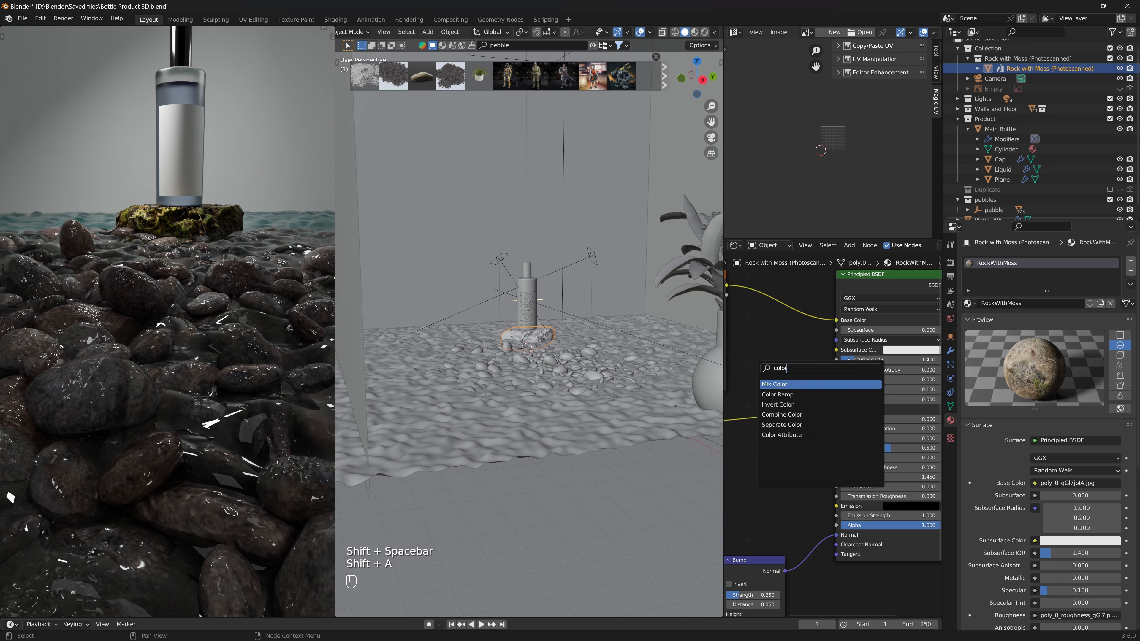
key("Return")
left_click(794, 387)
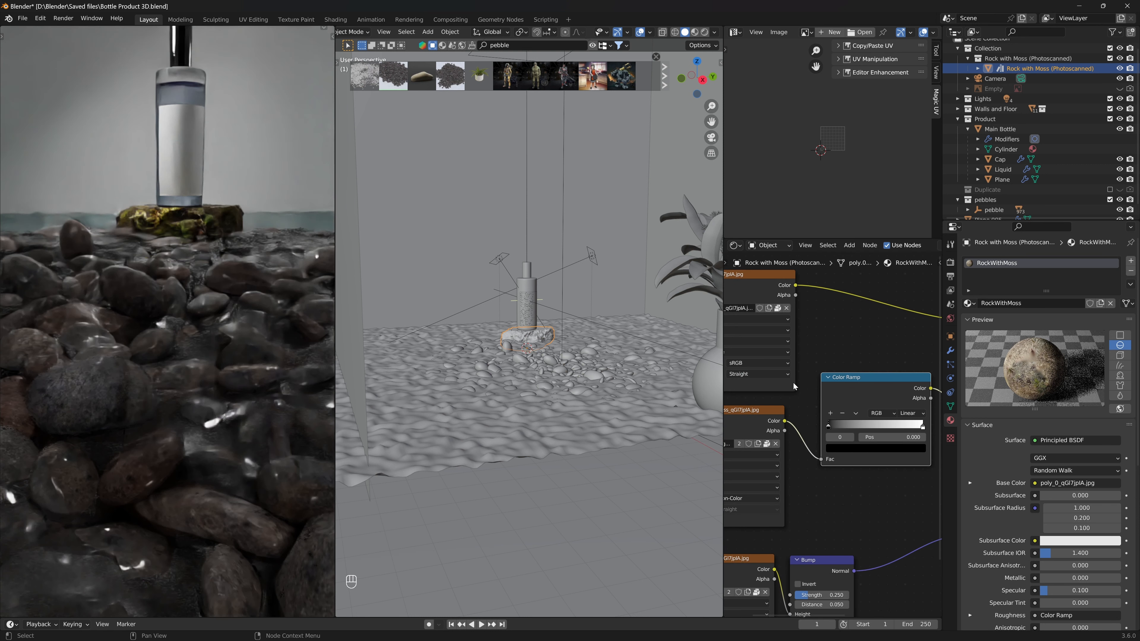
left_click_drag(849, 432, 921, 431)
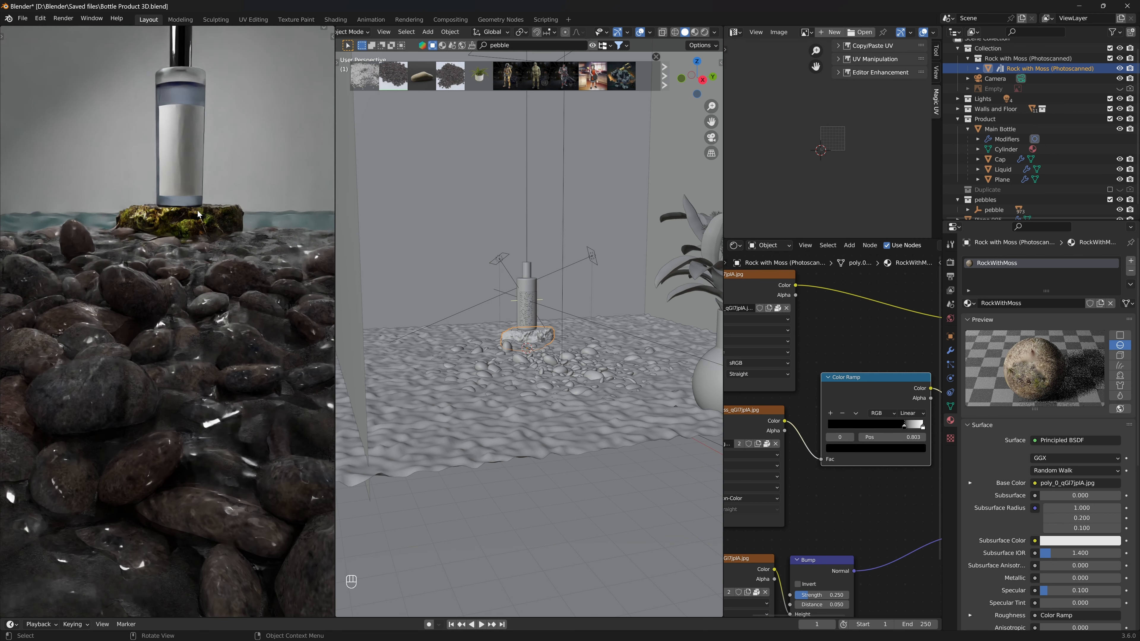
- Nudge the rock Color Ramp's black stop to about 0.883, preview the ramp output, then restore the Principled BSDF output
key("KP_Decimal")
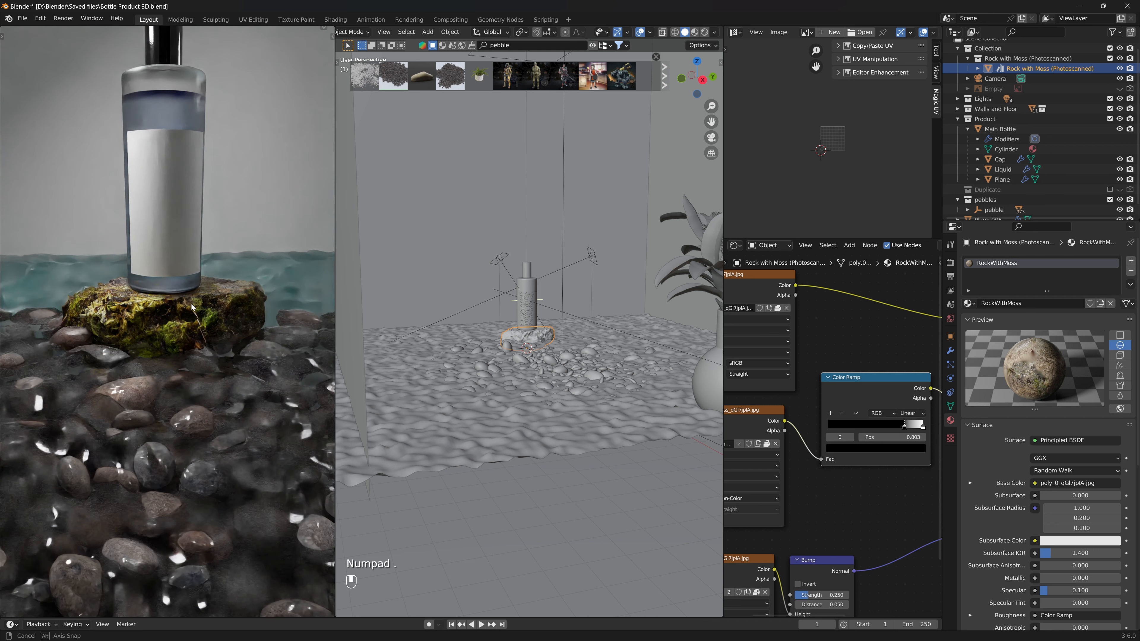
scroll(221, 316, "up", 4)
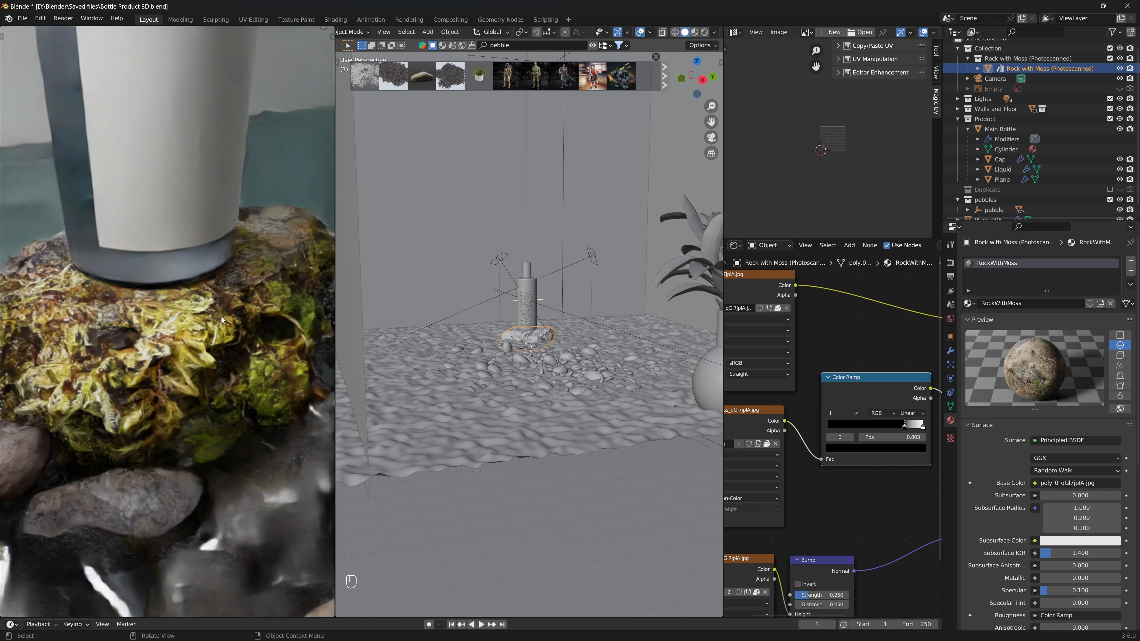
middle_click_drag(221, 316, 104, 305)
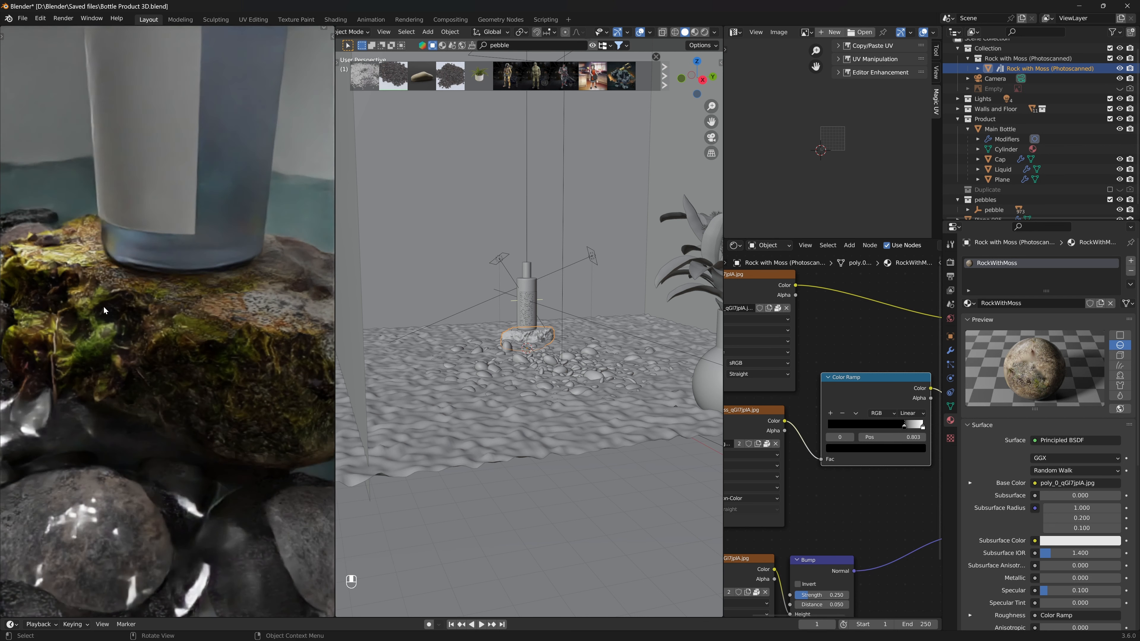
left_click(868, 395, "ctrl+shift")
left_click_drag(904, 426, 911, 428)
middle_click_drag(864, 330, 771, 360)
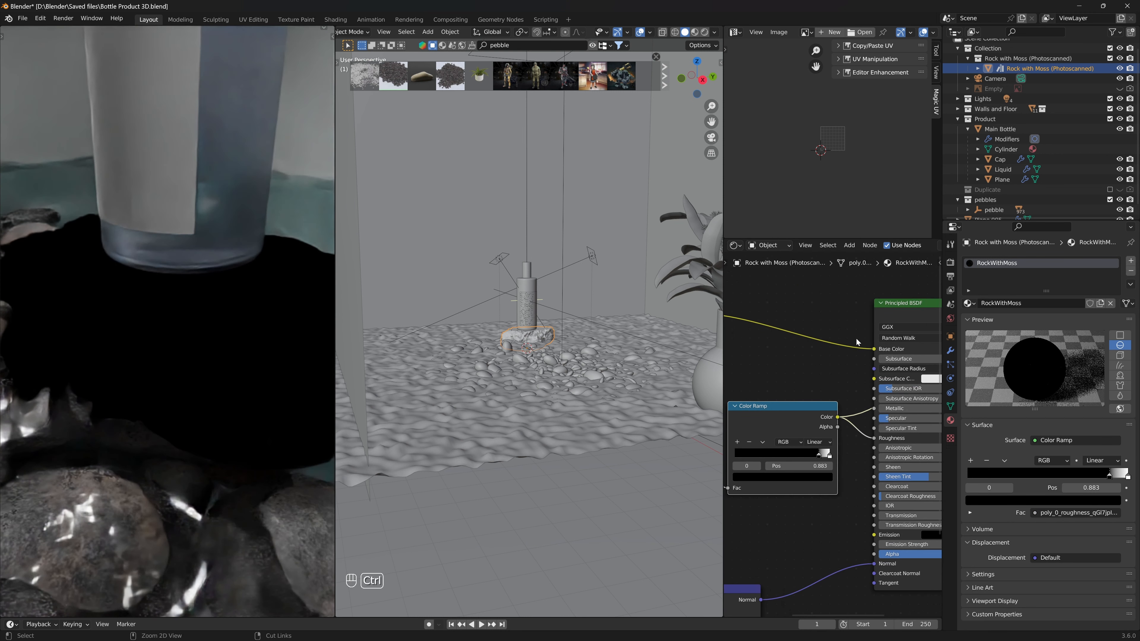
left_click(905, 306, "ctrl+shift")
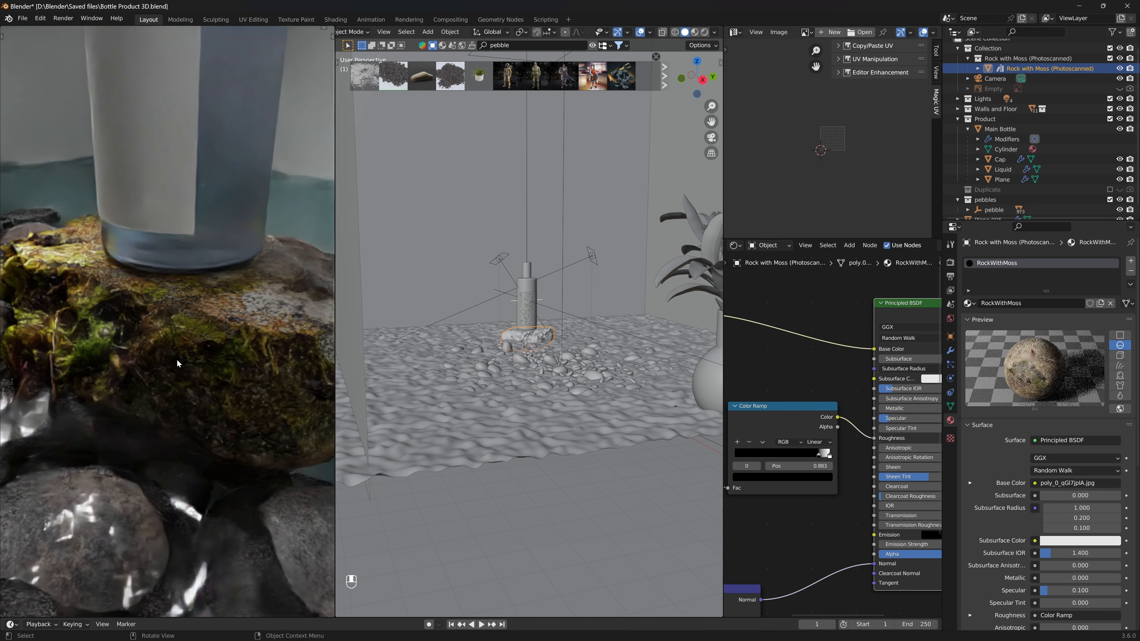
- Temporarily disconnect and reconnect the Bump node to the Principled BSDF Normal input to compare the rock surface
middle_click_drag(177, 384, 267, 385)
scroll(181, 401, "down", 2)
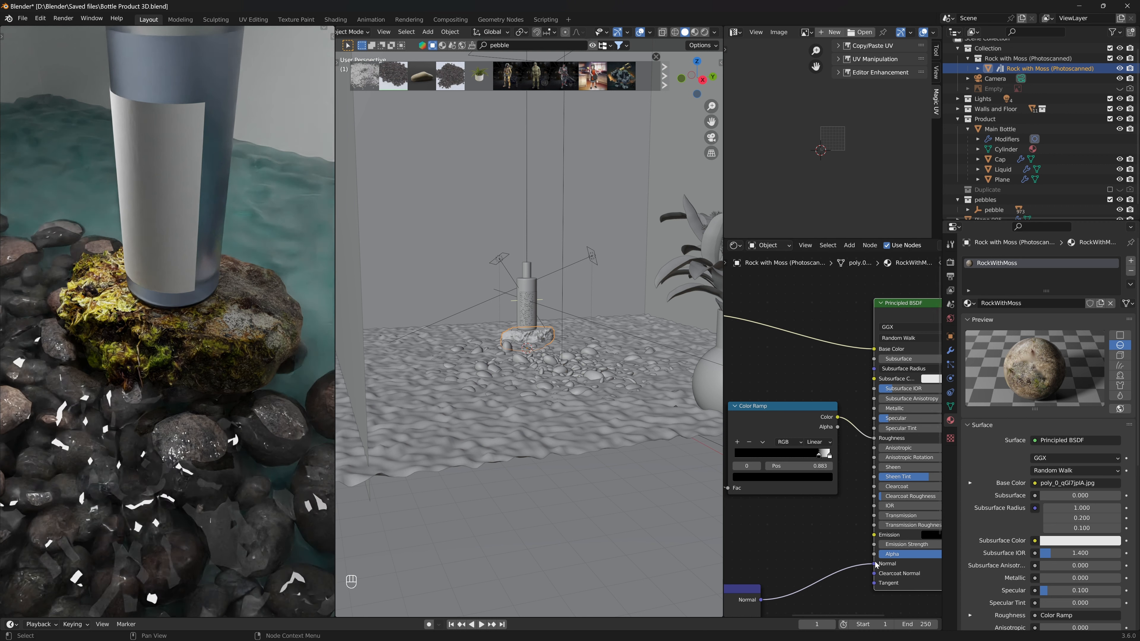
left_click_drag(874, 564, 836, 542)
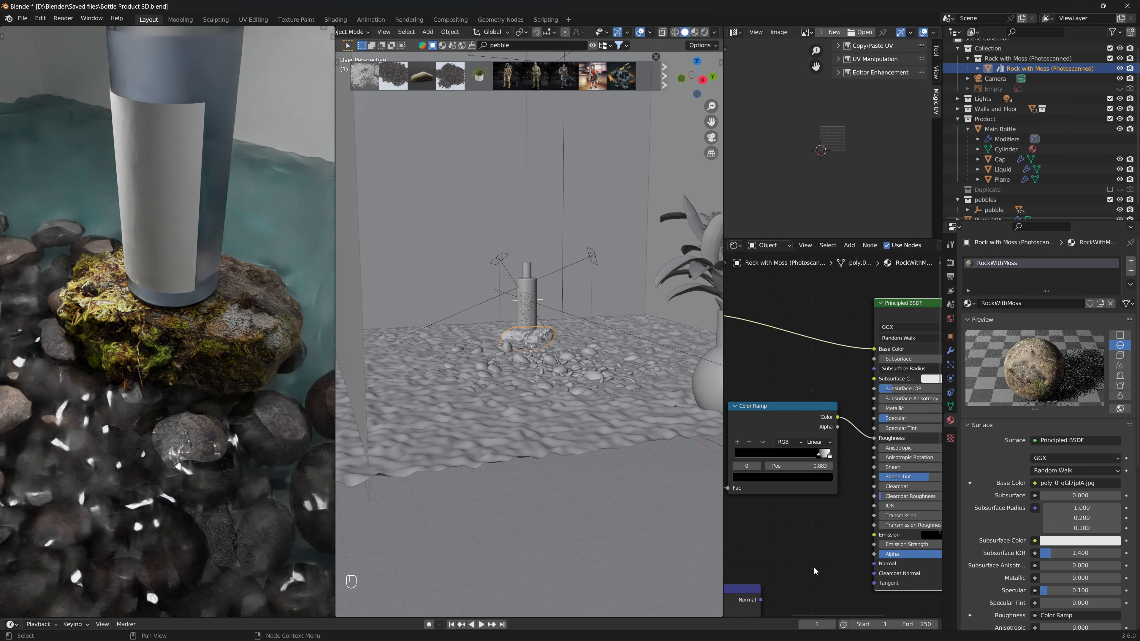
left_click_drag(762, 600, 875, 564)
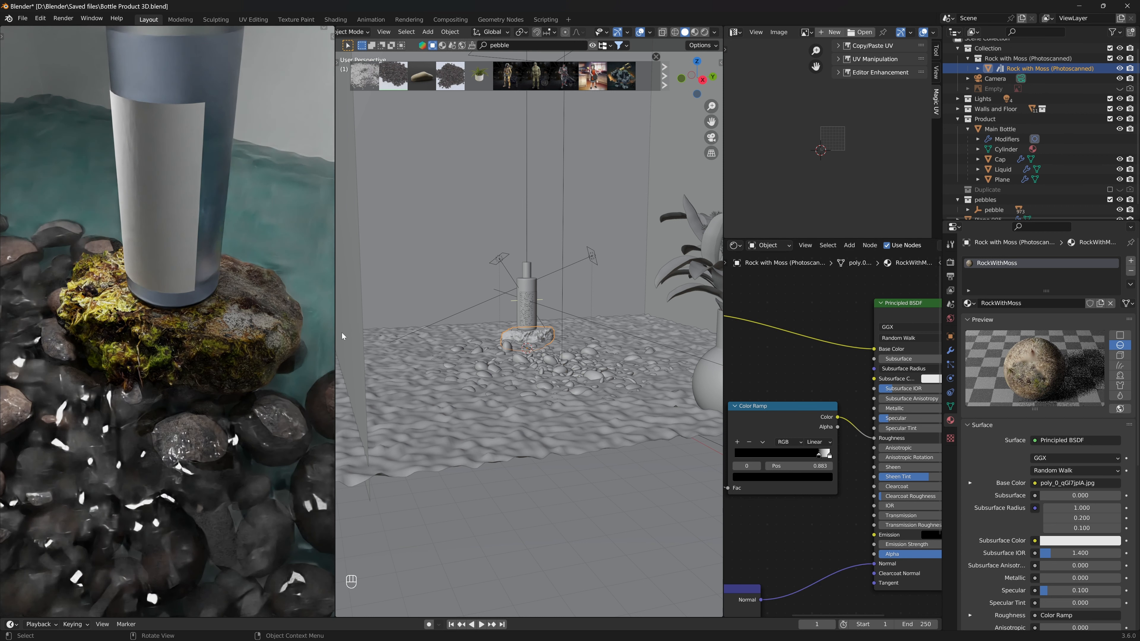
- Return the rendered preview to the camera view and save the file
key("KP_Decimal")
key("KP_0")
key("ctrl+s")
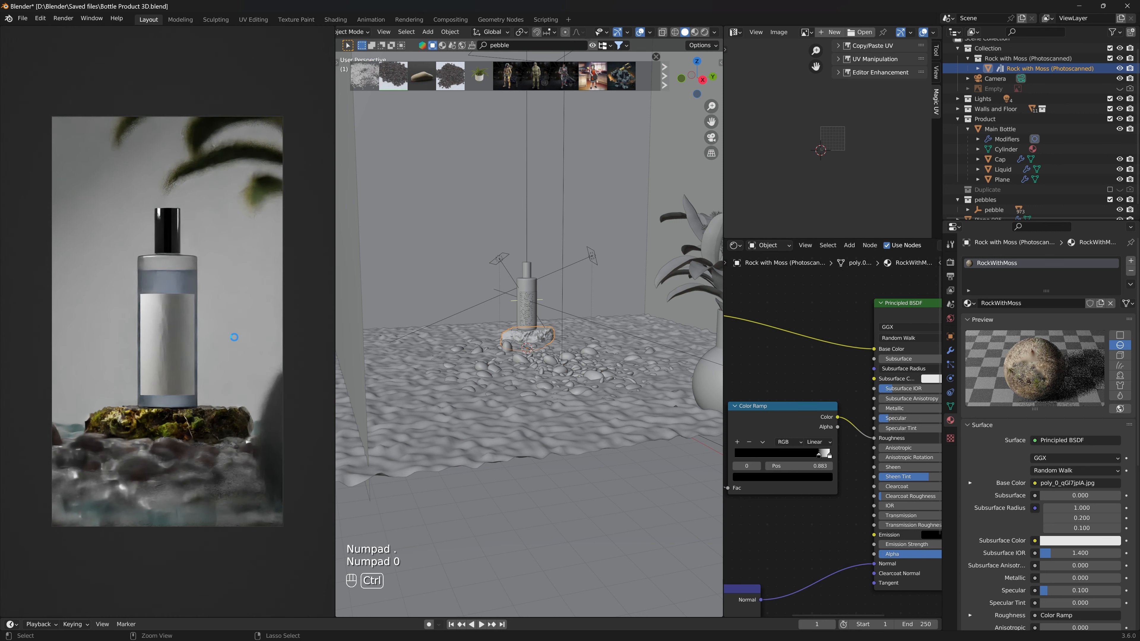
key("ctrl+s")
key("ctrl+s")
key("ctrl+s")
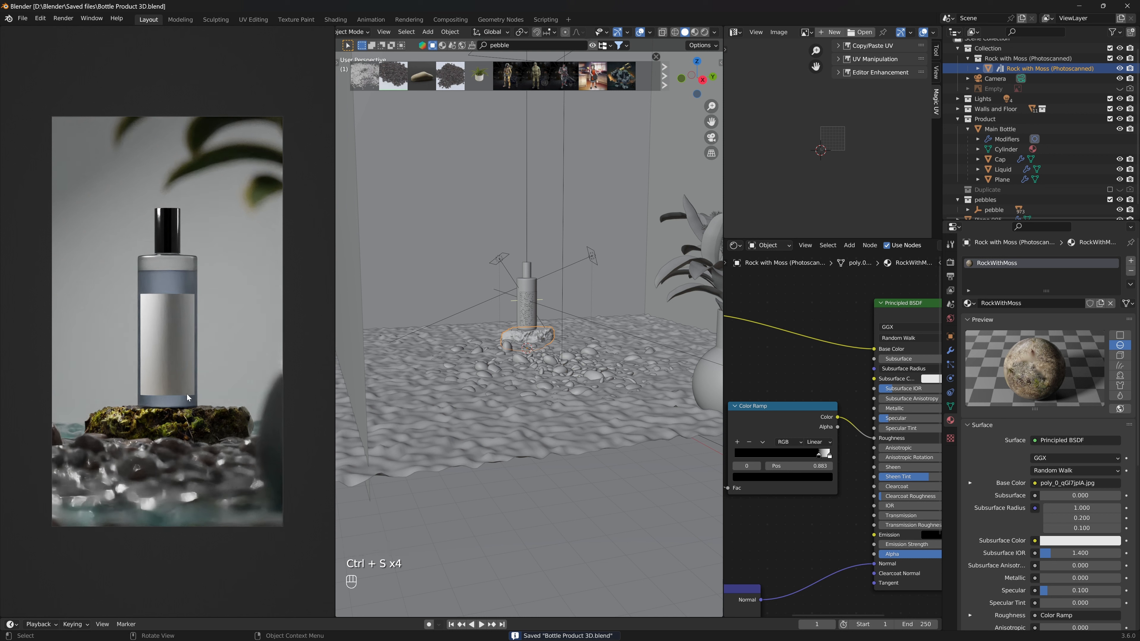
- Select the glass water plane, lower it about 0.002 m along Z, and save the file
left_click(163, 516)
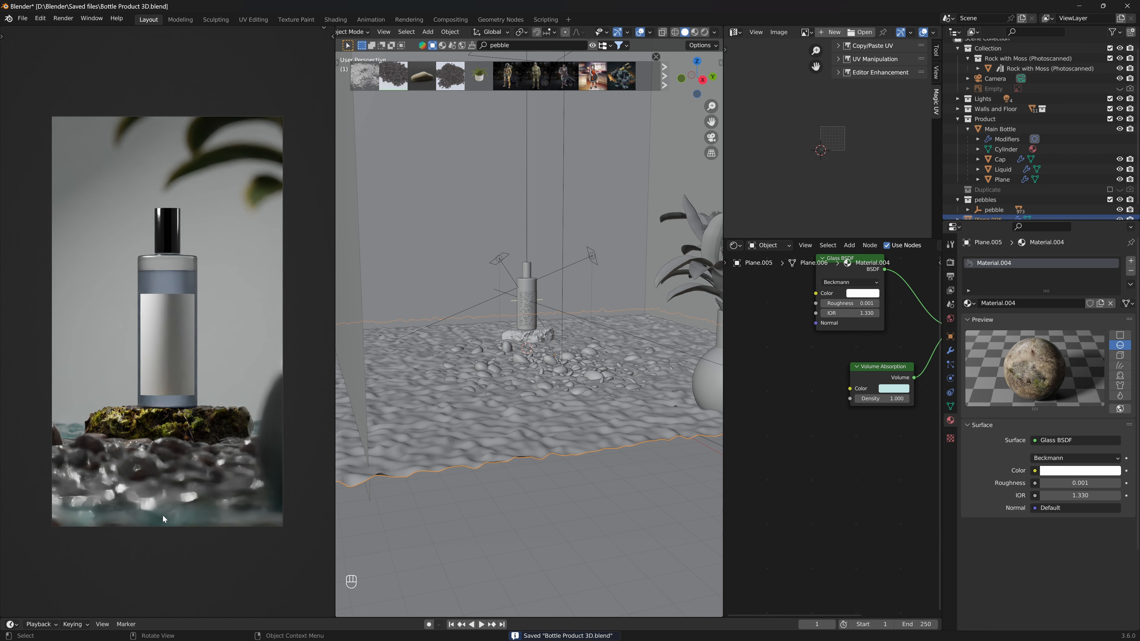
key("g")
key("z")
left_click(641, 444)
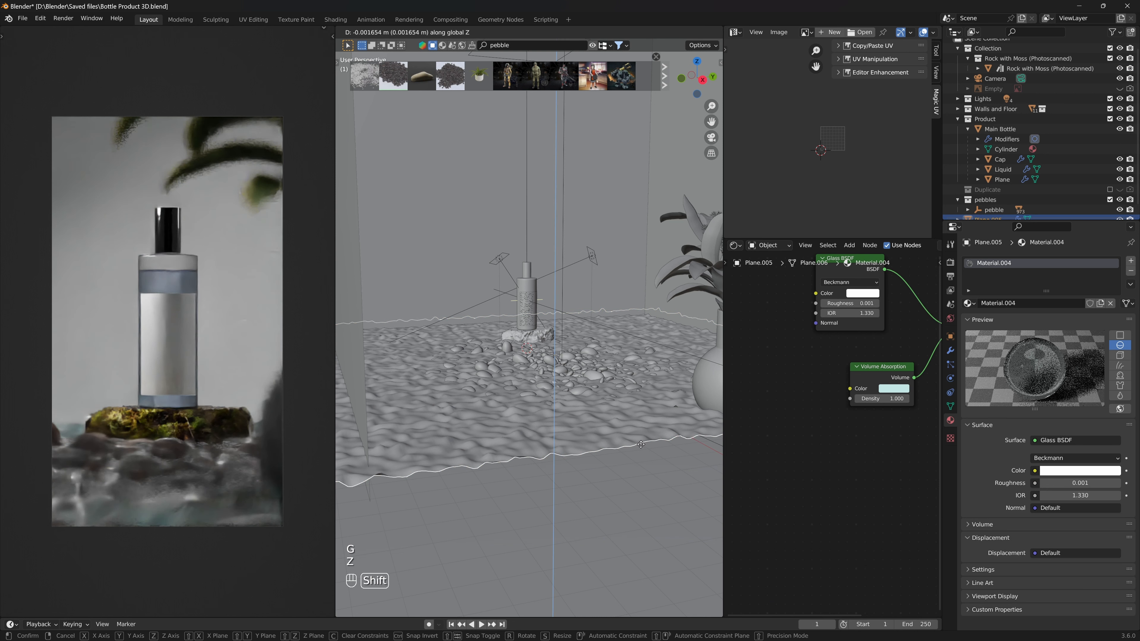
key("ctrl")
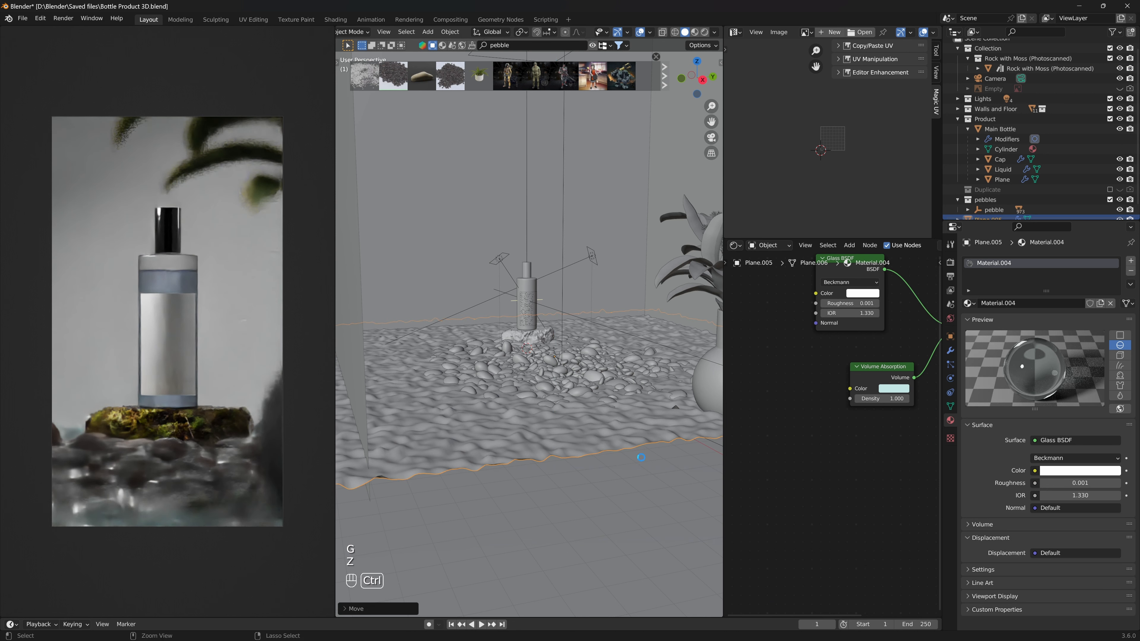
key("ctrl+s")
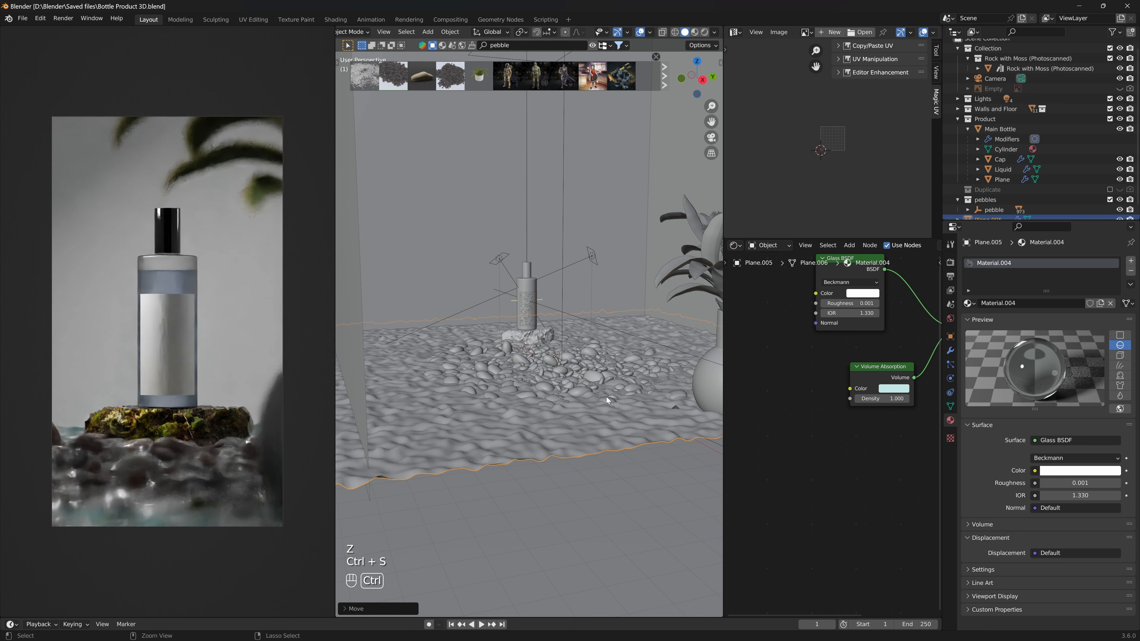
key("ctrl+s")
key("ctrl+s")
key("ctrl+s")
left_click(553, 362)
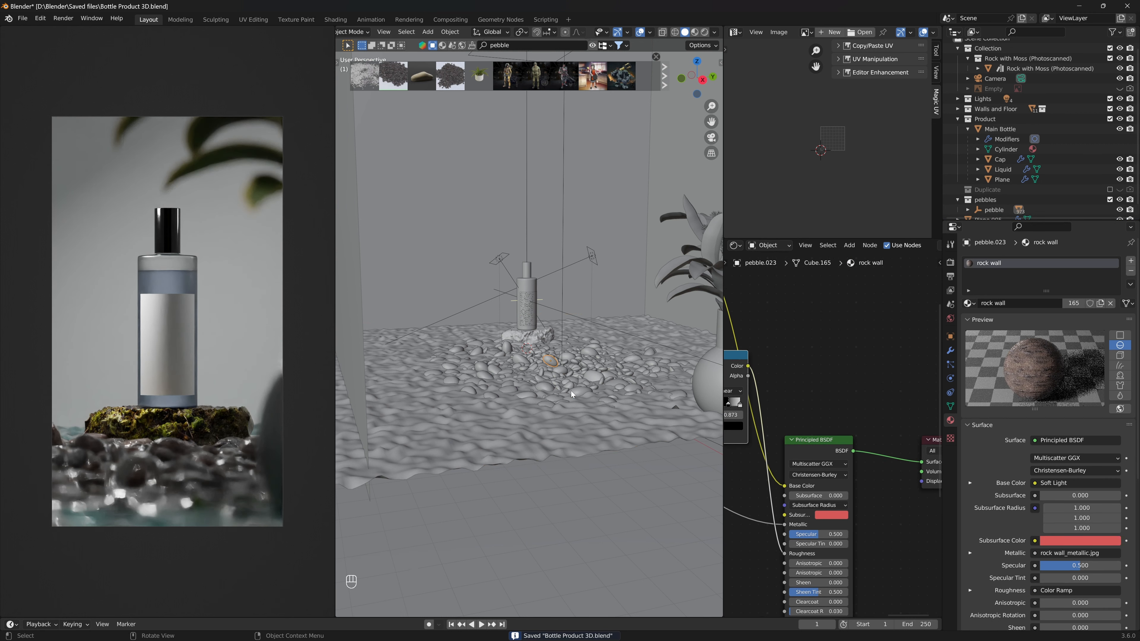
key("g")
key("z")
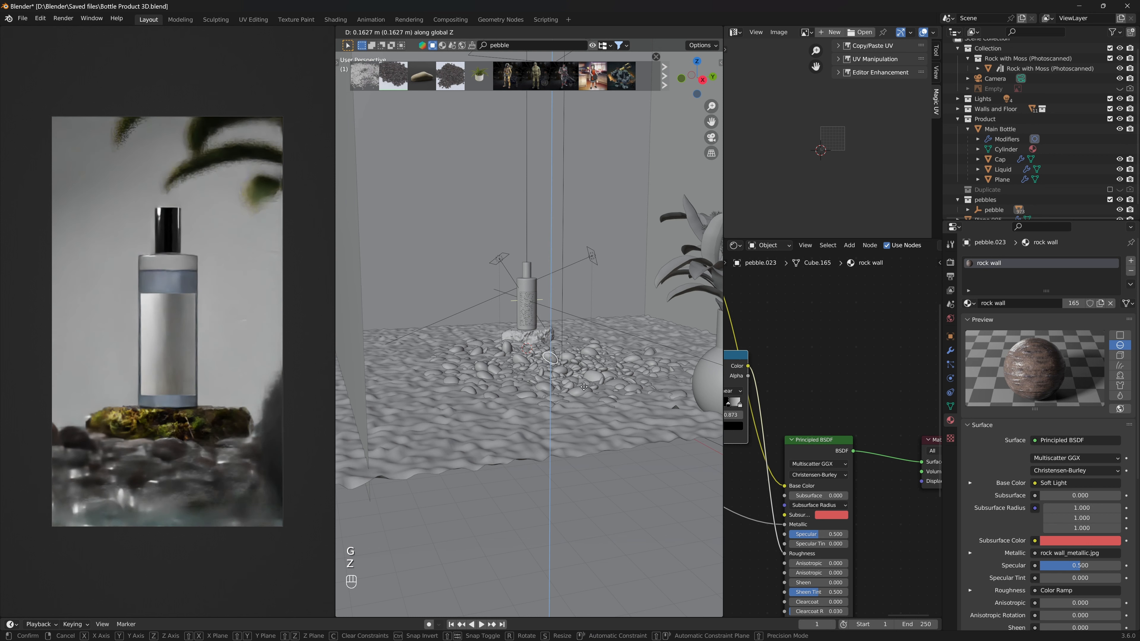
left_click(584, 386)
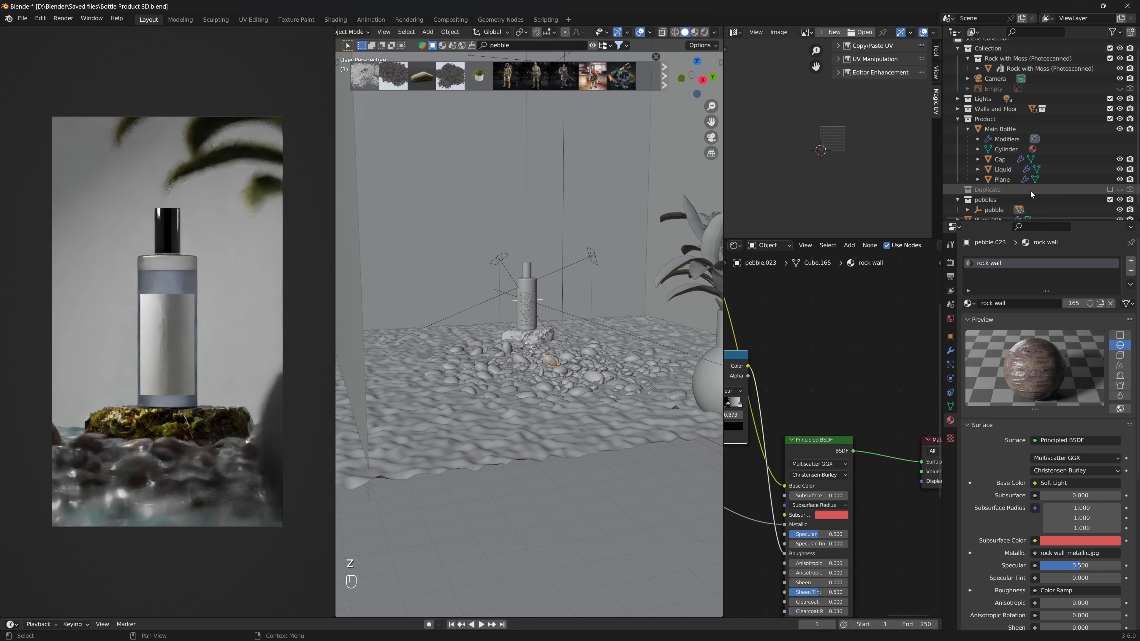
- Select the pebble object in the pebbles collection and lower it about 0.078 m along Z
scroll(982, 200, "down", 1)
left_click(994, 199)
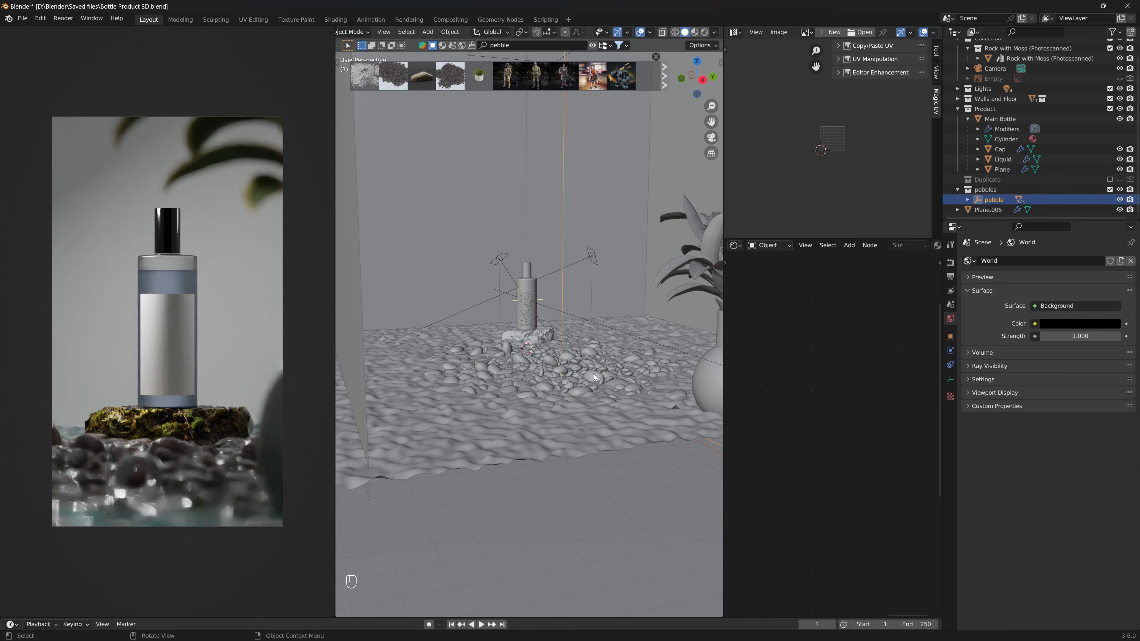
key("g")
key("z")
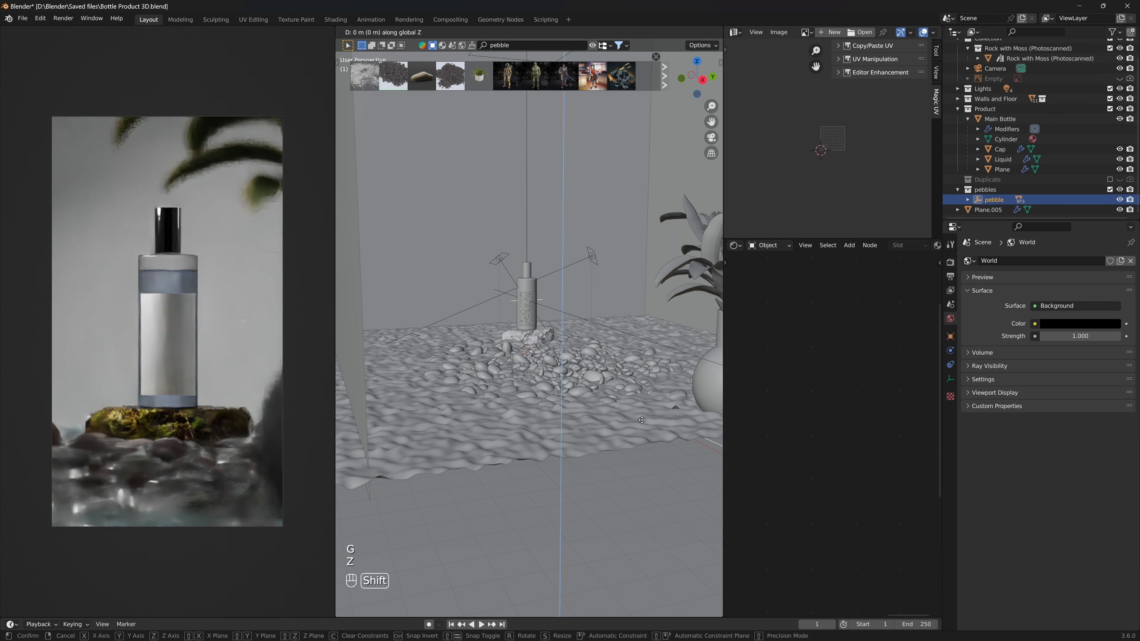
left_click(643, 436)
- Select the water plane, save the file, and apply the plane's object transform
key("ctrl+a")
left_click(643, 438)
key("ctrl+s")
key("ctrl+s")
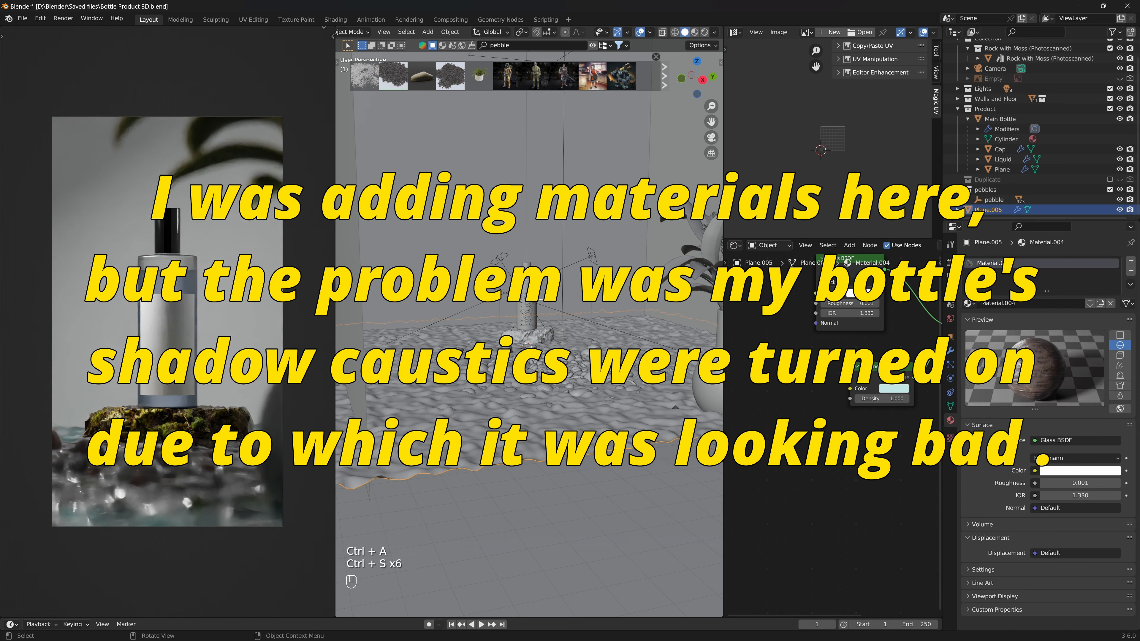
key("ctrl+s")
key("ctrl+s")
key("ctrl+s")
key("ctrl+s")
key("ctrl+a")
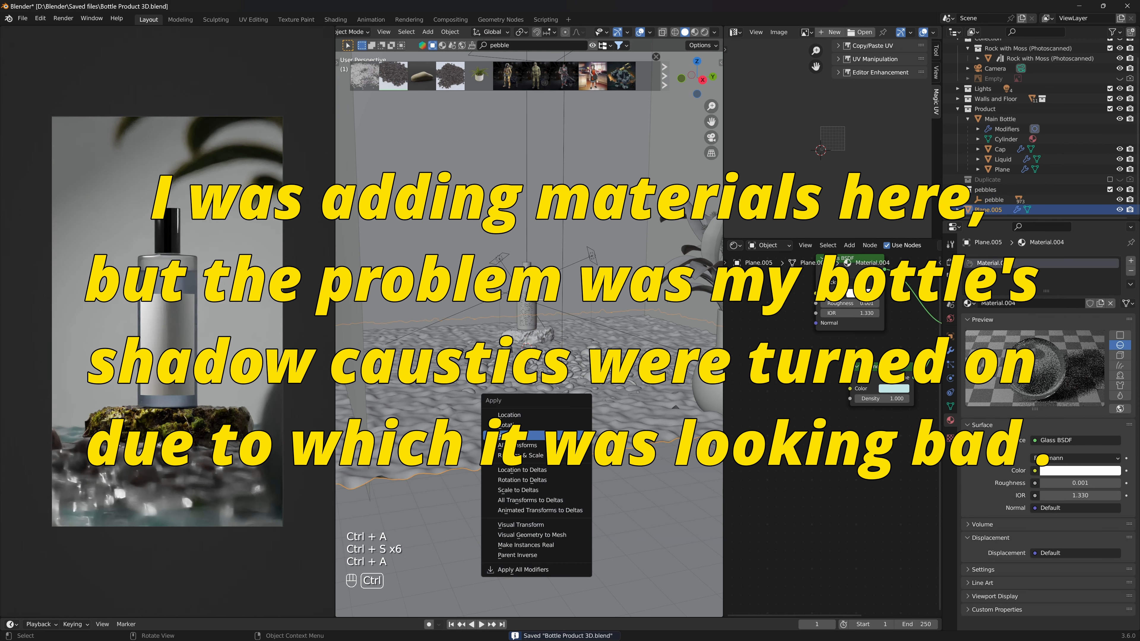
key("Return")
- Select the wall plane and tweak its Principled BSDF material values, setting Metallic to 1
scroll(582, 376, "up", 6)
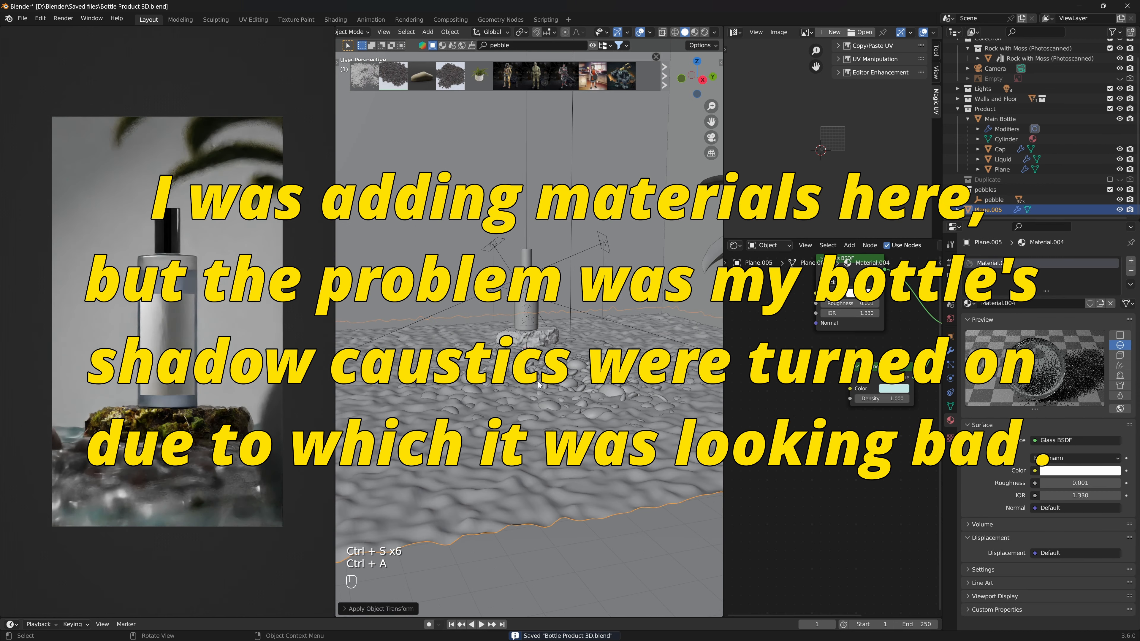
scroll(583, 377, "down", 8)
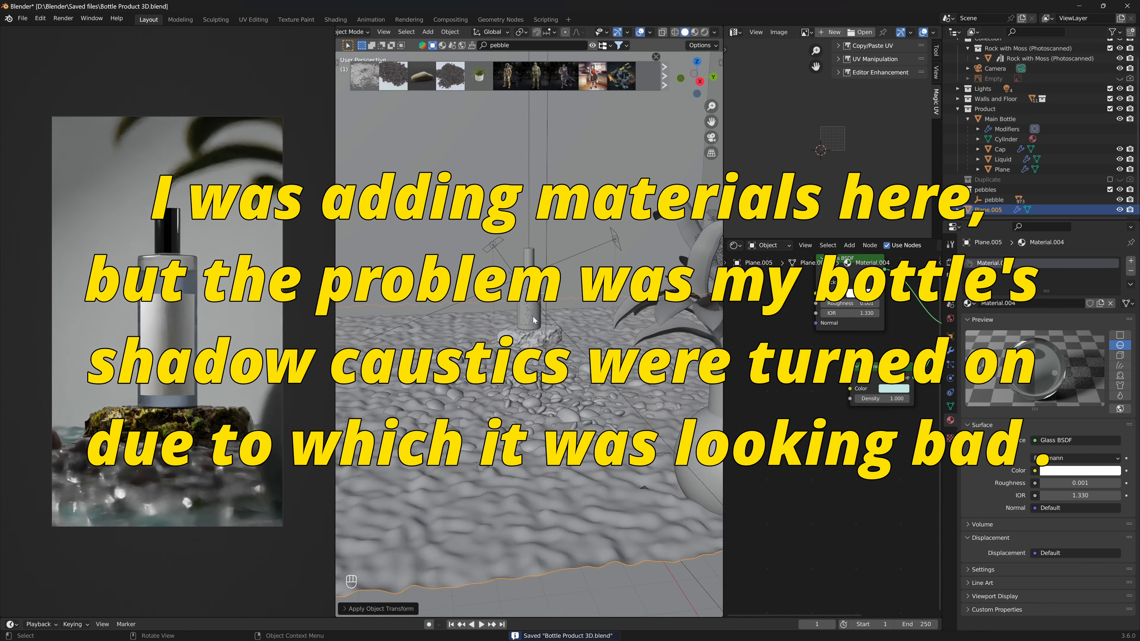
left_click(481, 225)
middle_click_drag(557, 235, 545, 225)
scroll(545, 225, "down", 3)
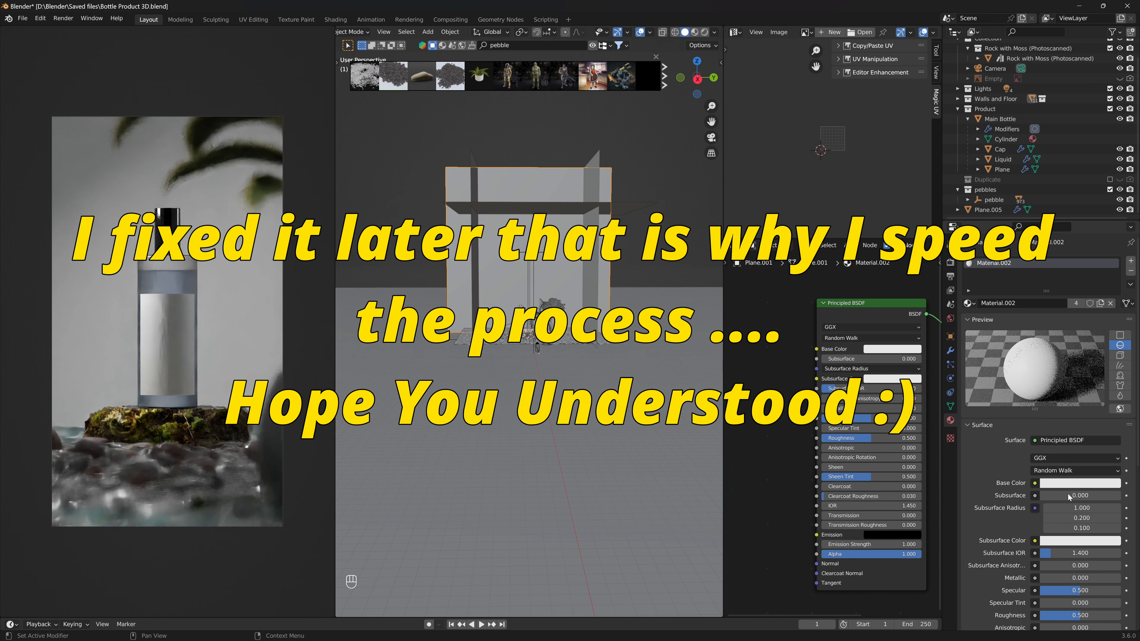
left_click(1076, 484)
scroll(1076, 484, "down", 2)
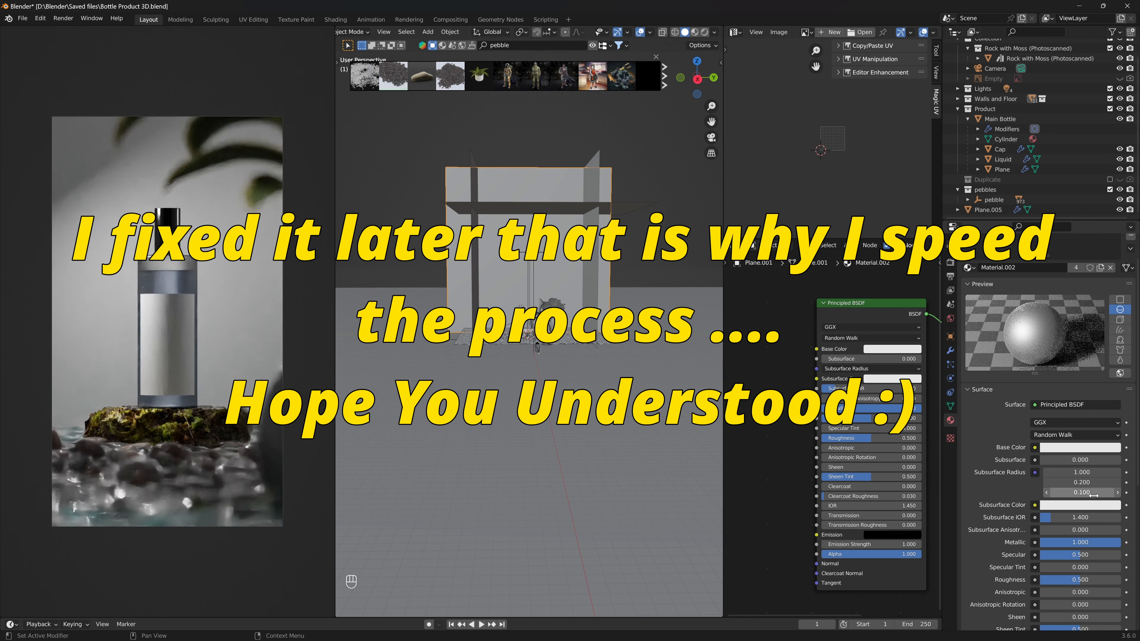
scroll(1021, 534, "down", 3)
left_click_drag(1079, 524, 1068, 525)
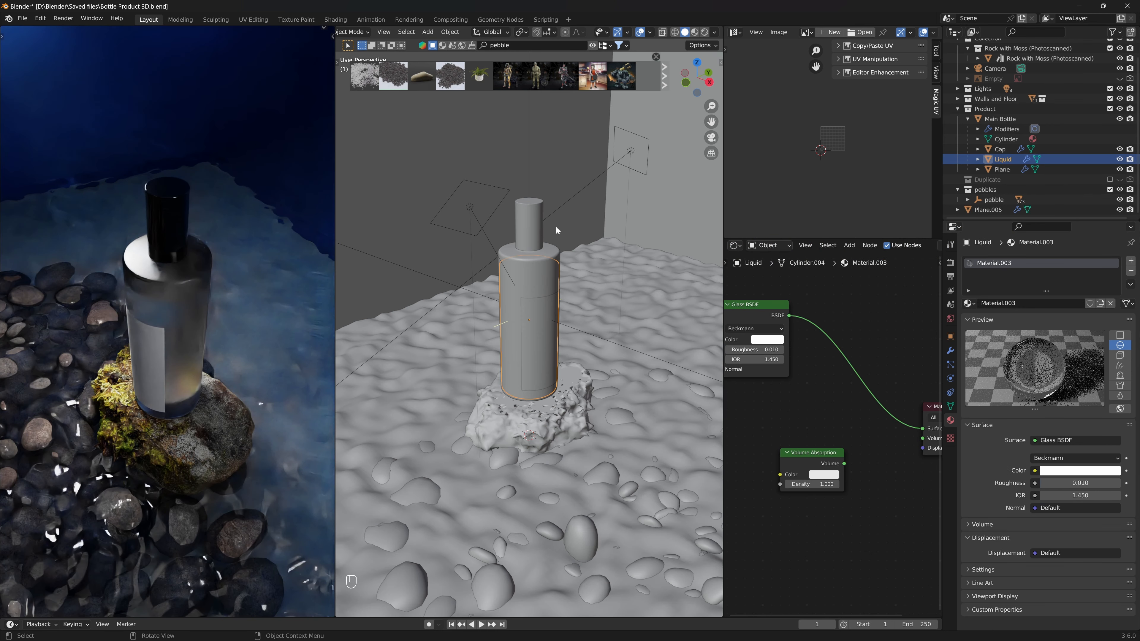
- Enter Edit Mode on the bottle's liquid mesh and fill its open top edge loop with a face
key("KP_Decimal")
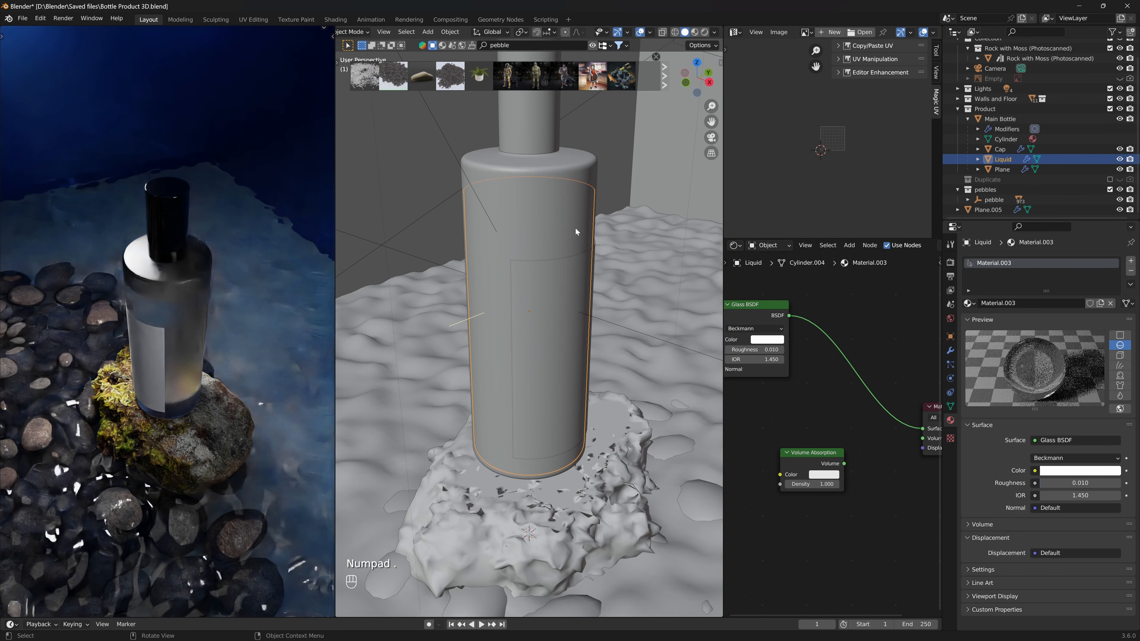
key("Tab")
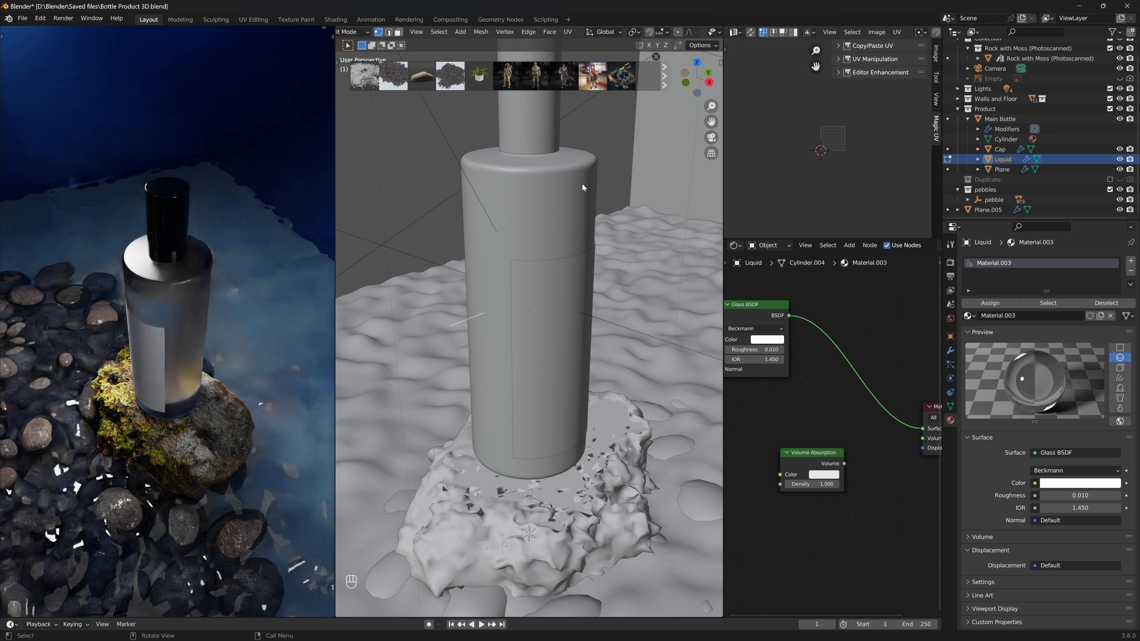
scroll(645, 32, "down", 4)
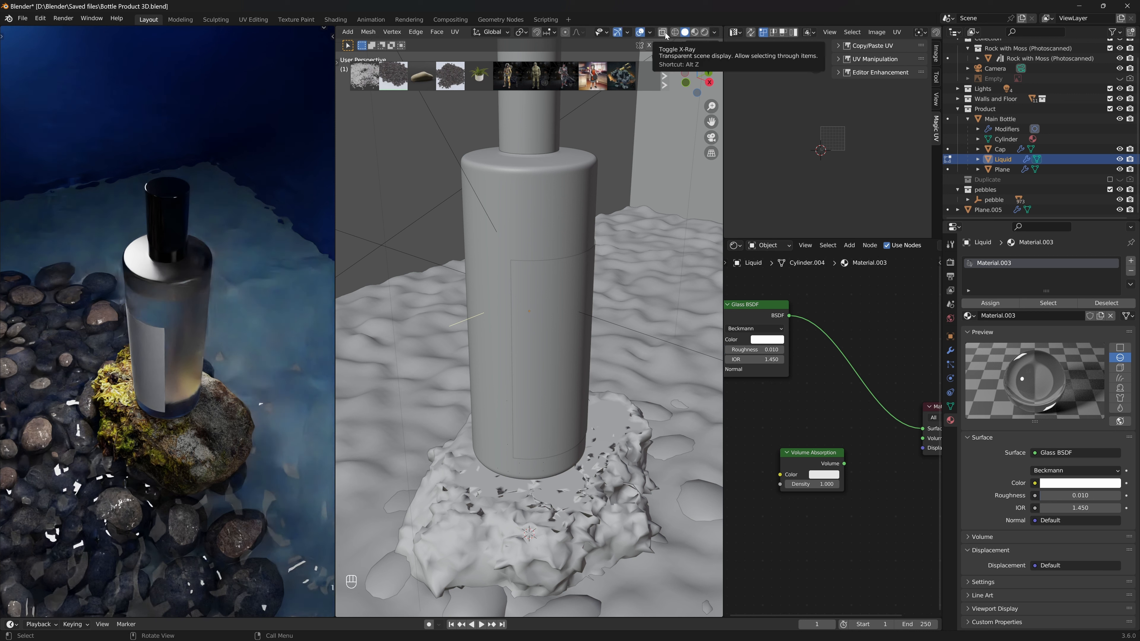
key("alt+z")
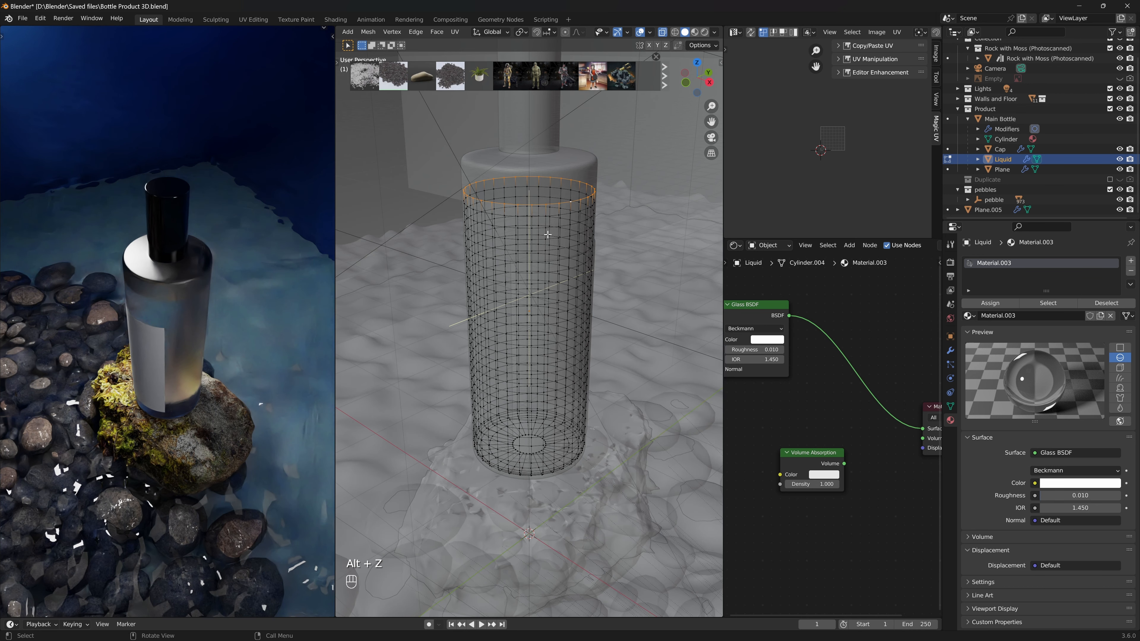
mouse_move(547, 234)
middle_mouse_down()
mouse_move(568, 224)
mouse_move(543, 215)
middle_mouse_up()
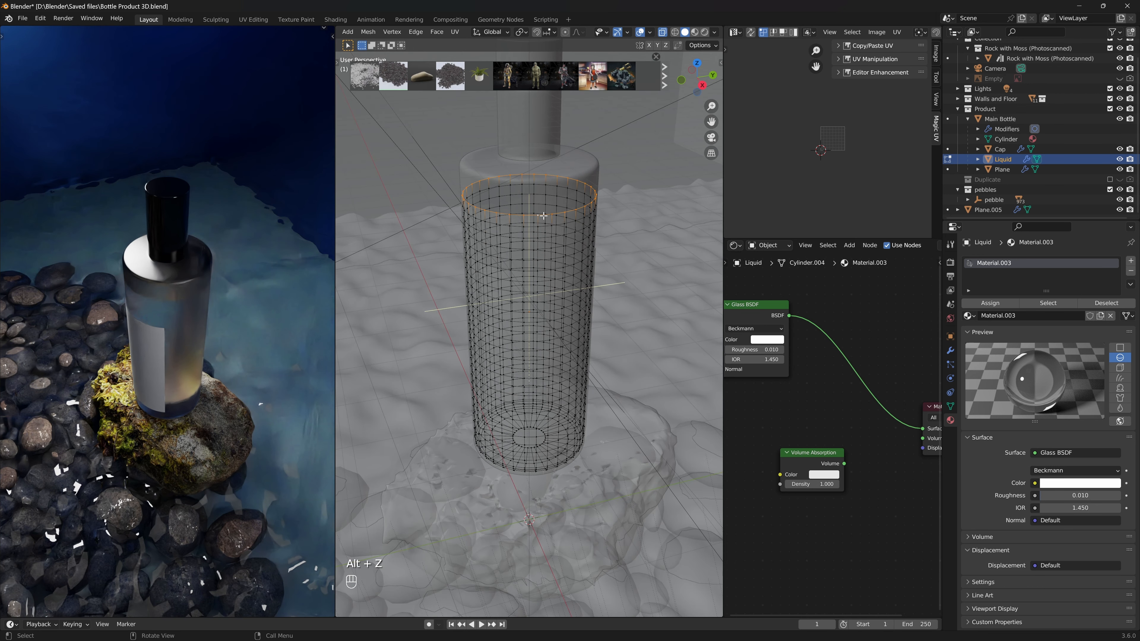
left_click(545, 214)
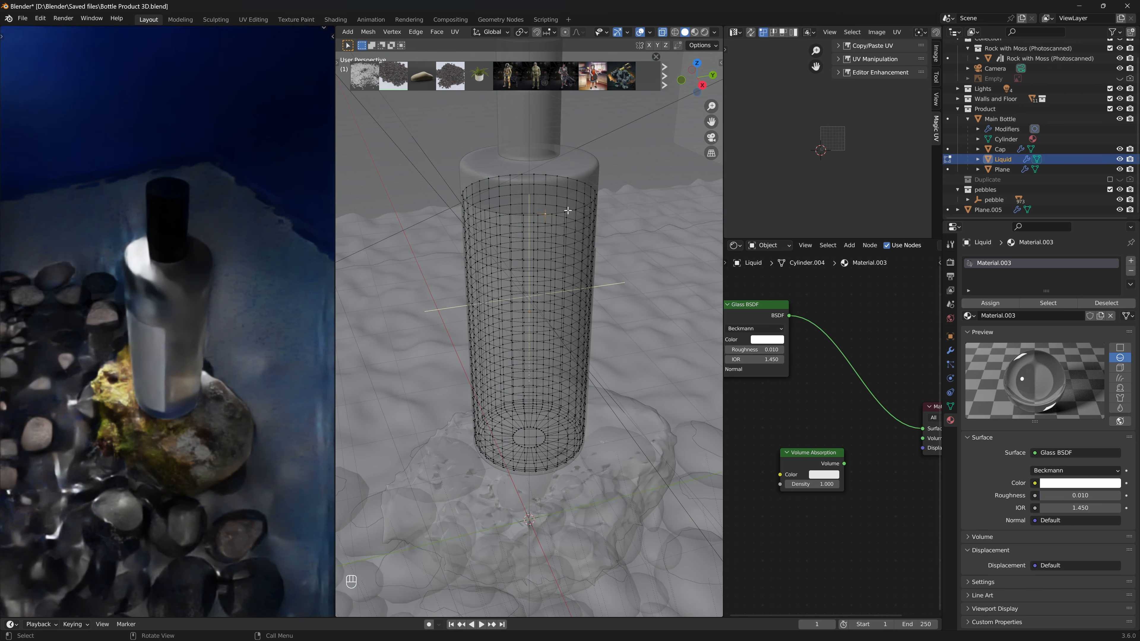
left_click(551, 175, "alt")
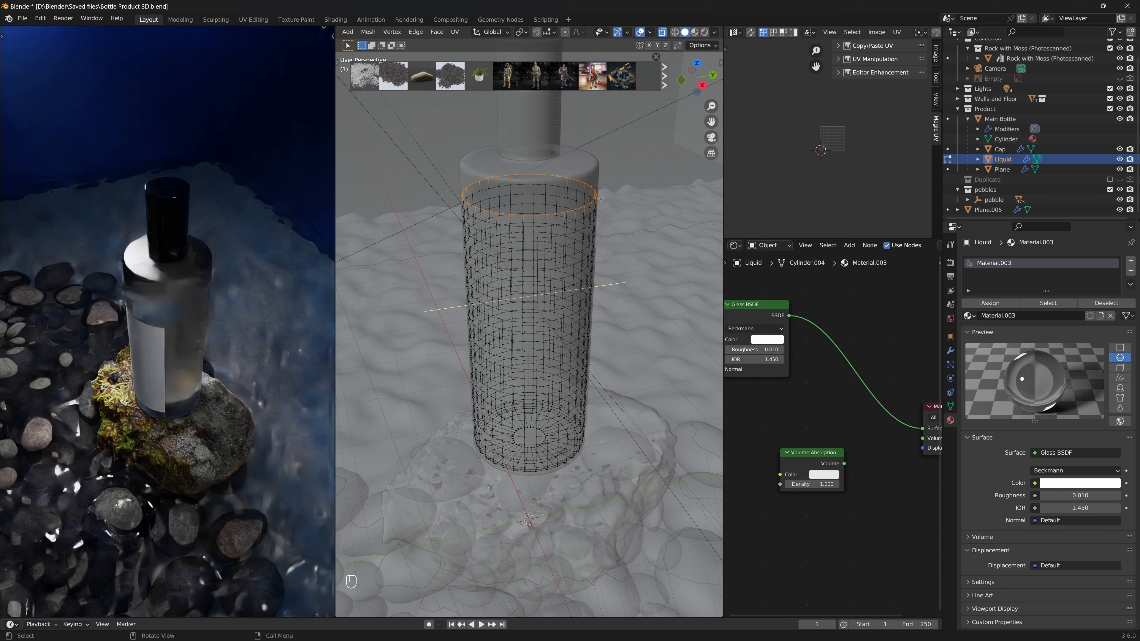
key("f")
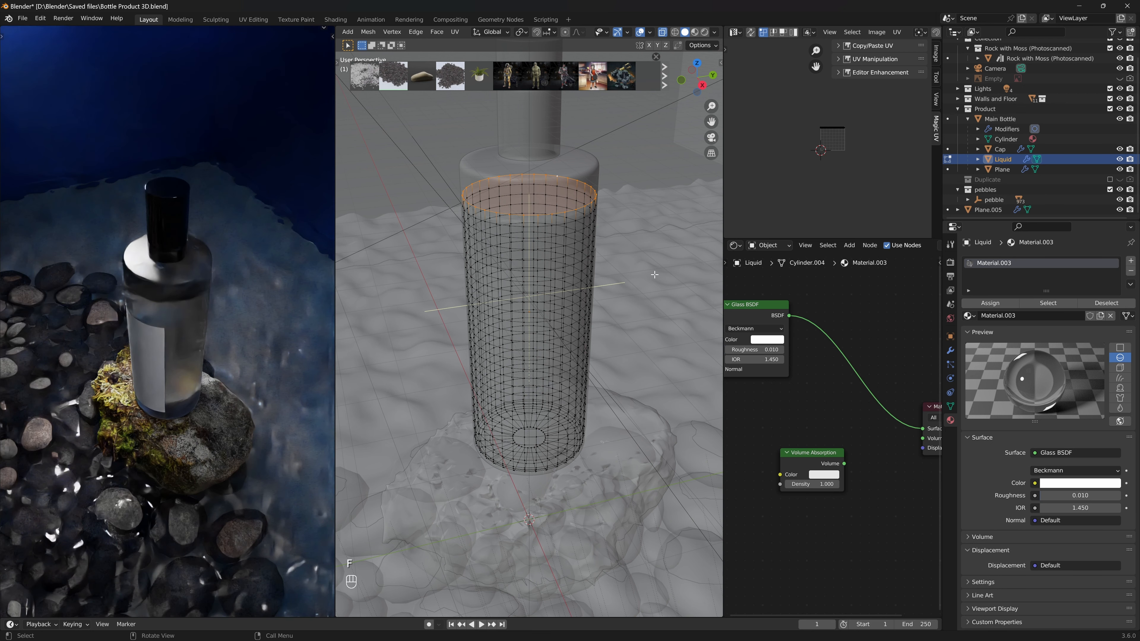
- Inset the liquid's top face twice, about 0.0015 m then 0.13 m, and return to Object Mode
key("i")
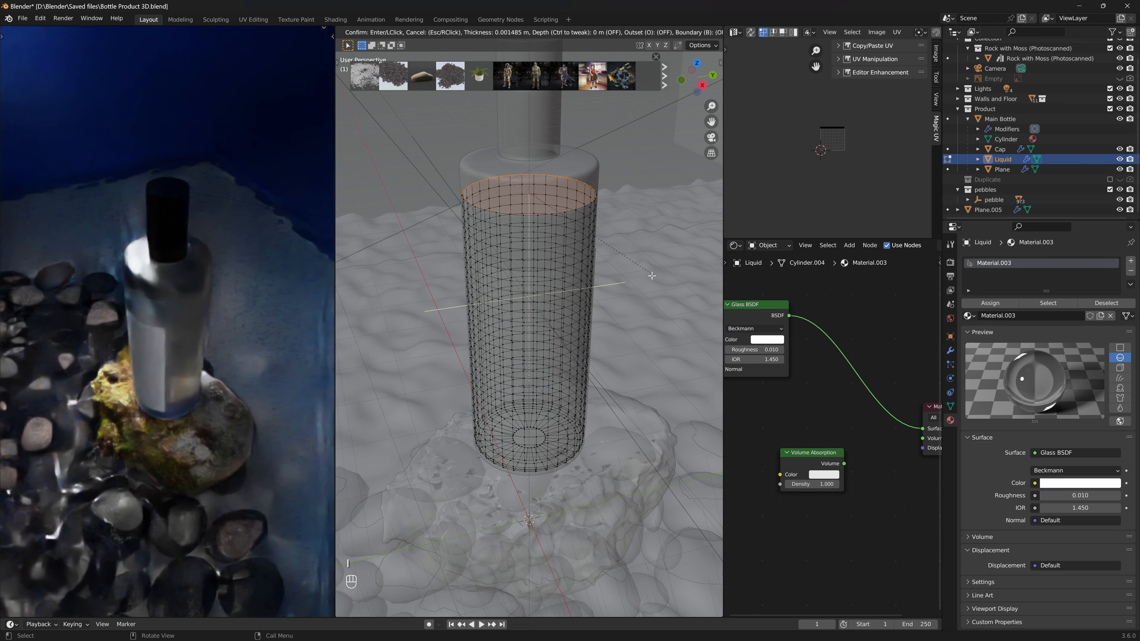
left_click(652, 276)
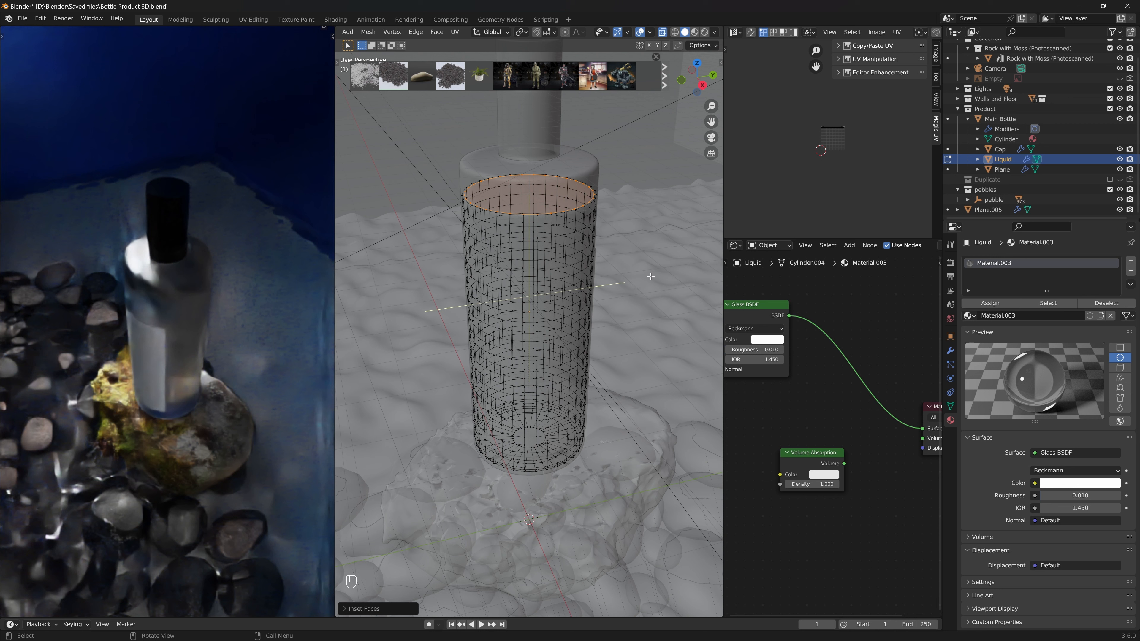
key("i")
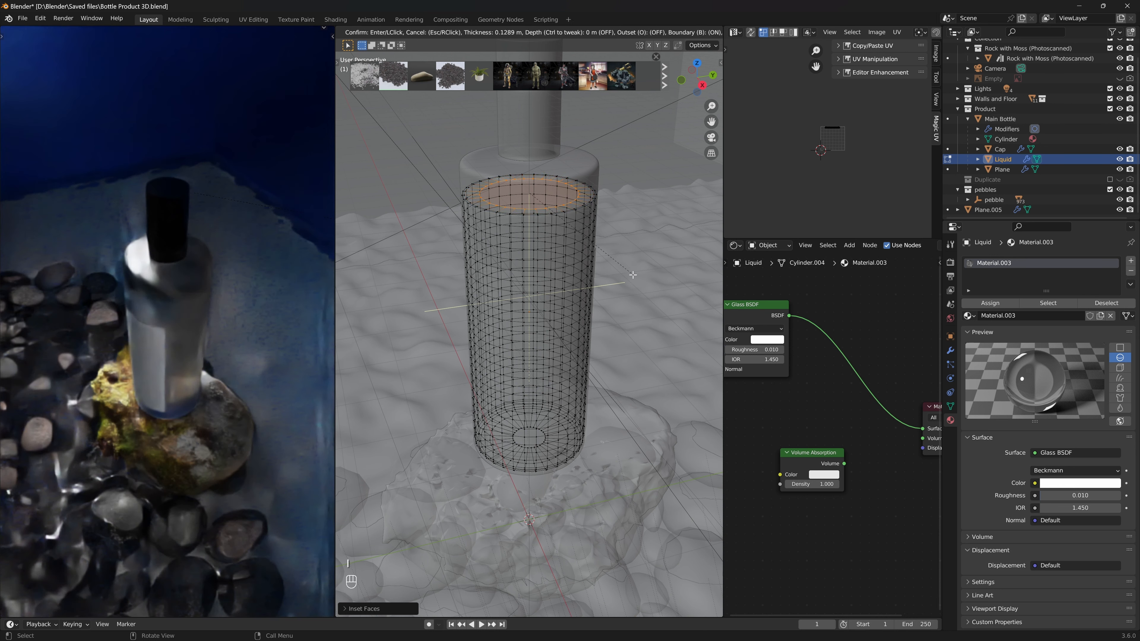
left_click(633, 274)
key("Tab")
- Save the file and apply the liquid object's transform
key("ctrl+s")
key("ctrl+s")
key("ctrl+s")
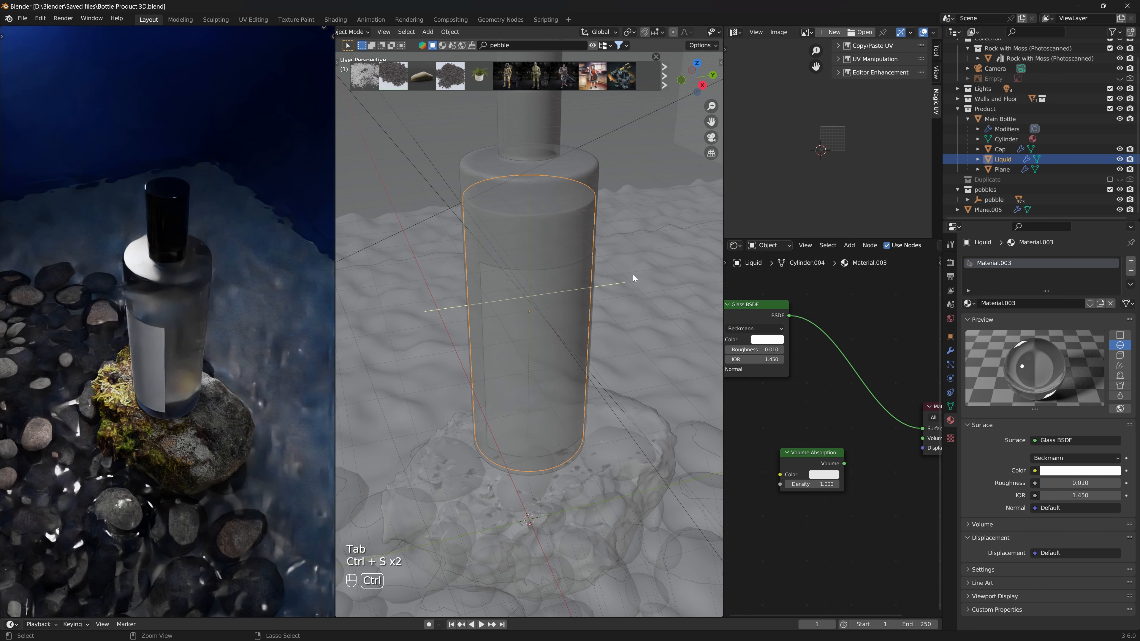
key("ctrl+a")
left_click(625, 268)
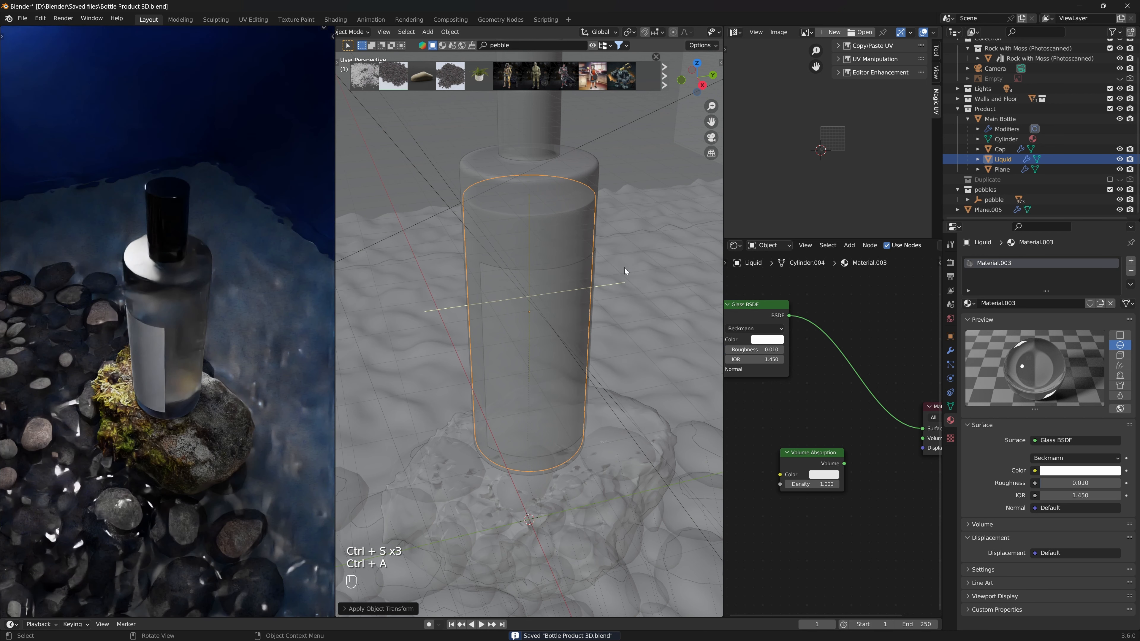
- Return the viewport to the camera view with X-ray off and save the file
key("KP_0")
key("alt+z")
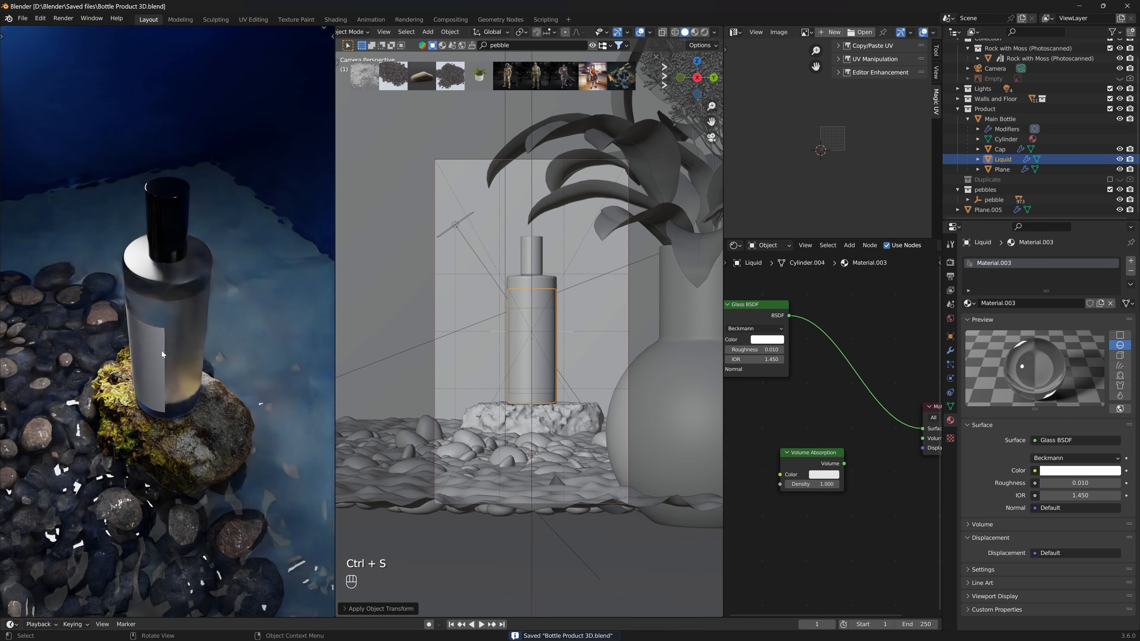
key("KP_Decimal")
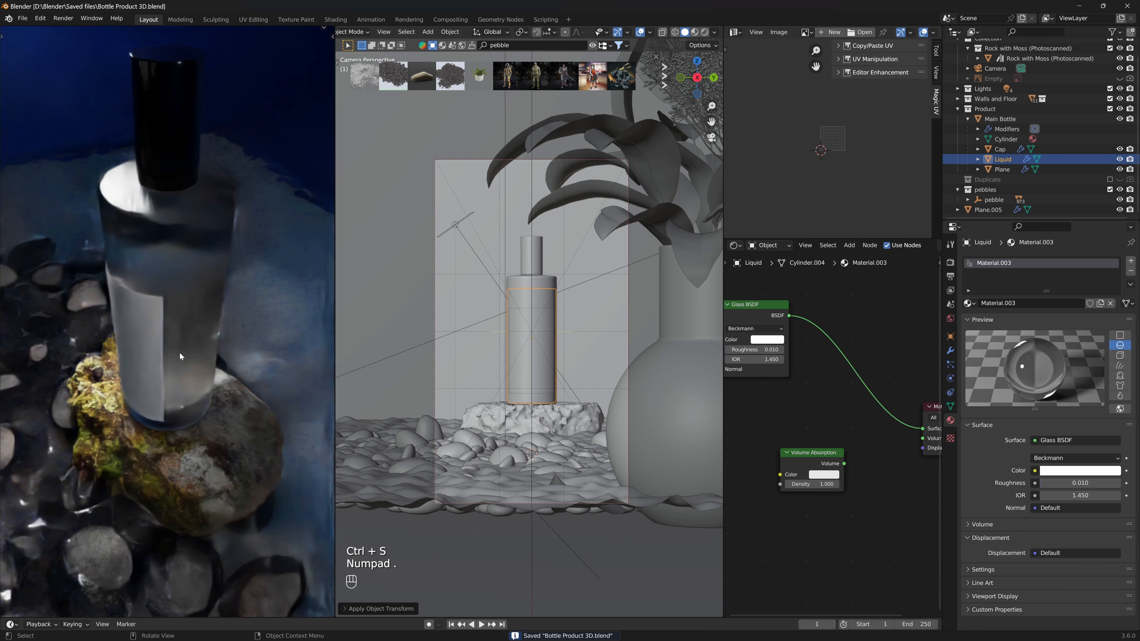
key("KP_0")
key("ctrl+s")
key("ctrl+s")
key("ctrl+s")
key("ctrl+s")
key("ctrl+s")
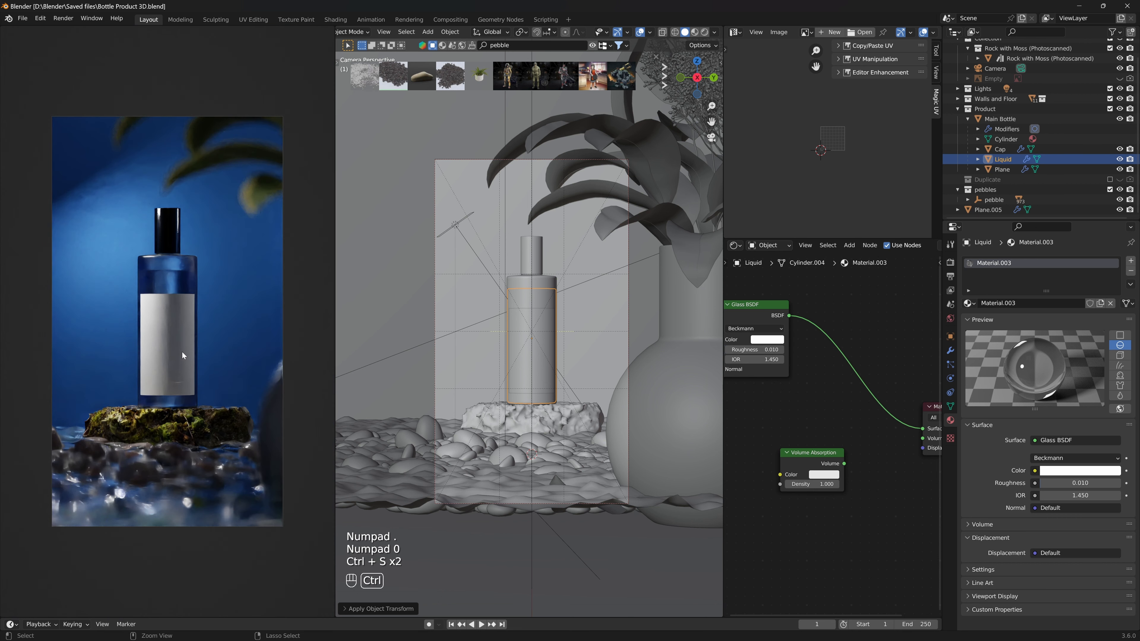
- Examine the scene and wall material from different angles in the rendered and solid viewports
left_click(250, 302)
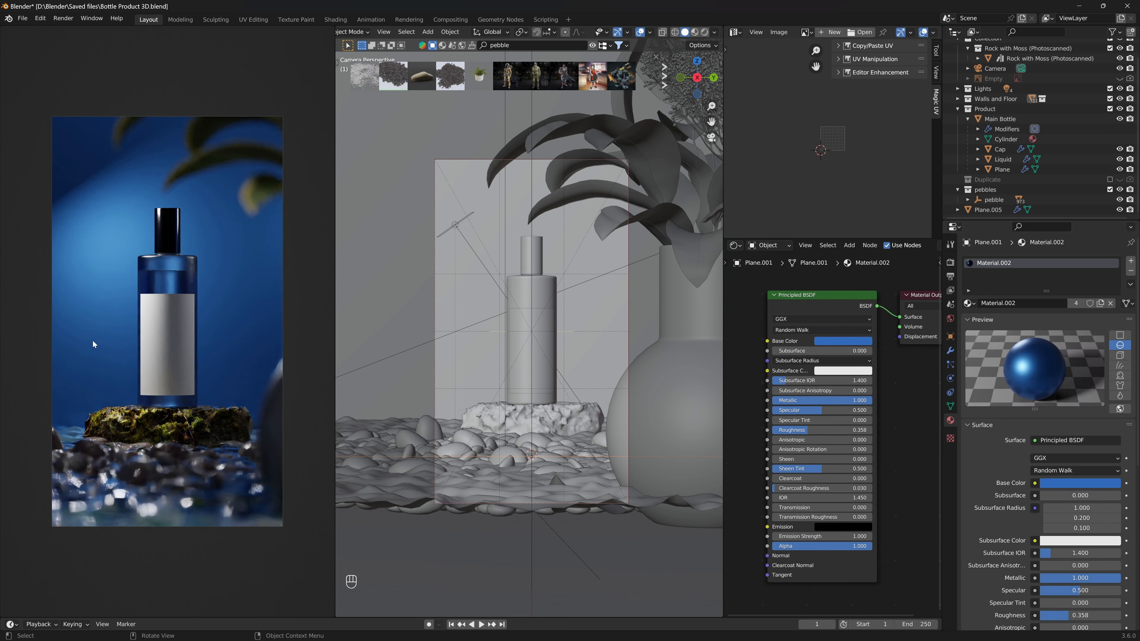
middle_click_drag(93, 340, 139, 281)
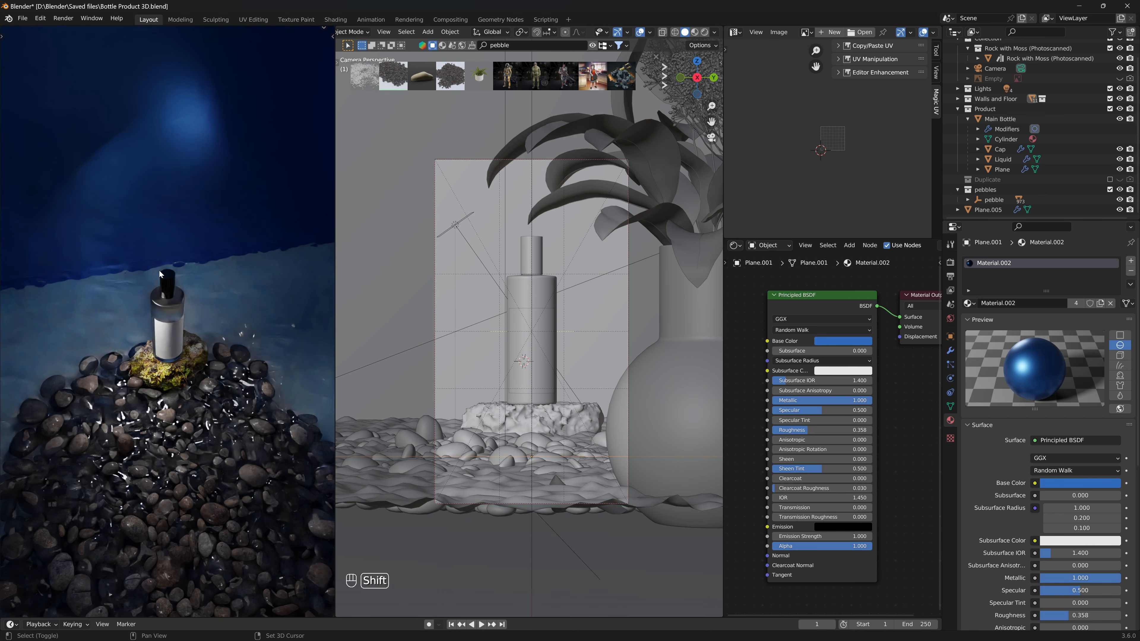
middle_click_drag(524, 377, 424, 295)
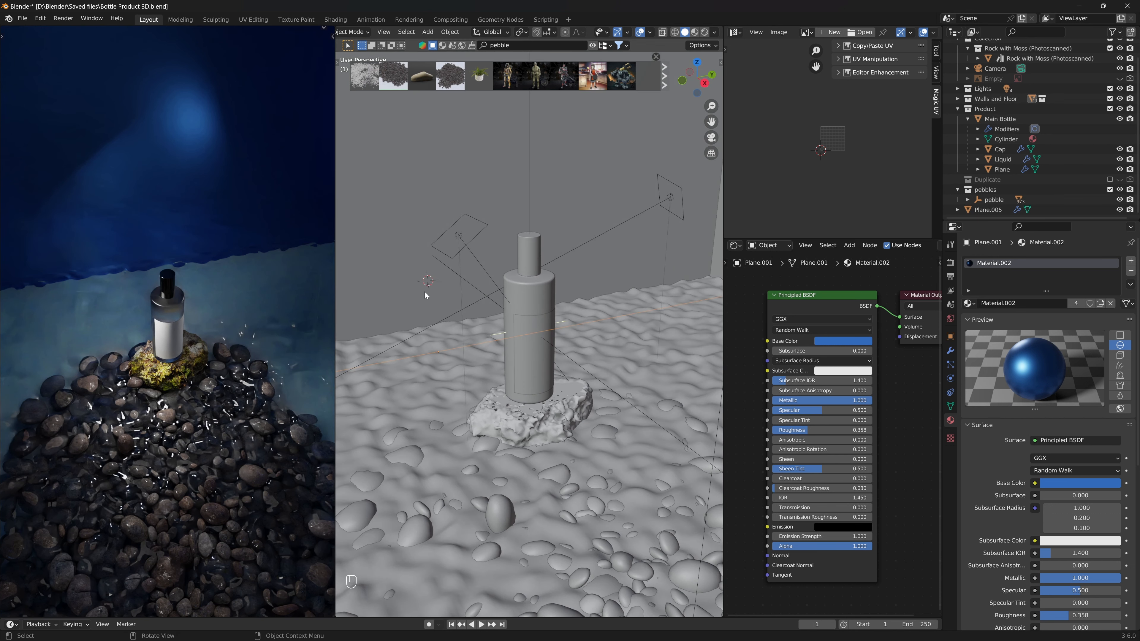
key("KP_0")
mouse_move(500, 329)
middle_mouse_down()
mouse_move(578, 359)
mouse_move(481, 326)
middle_mouse_up()
key("shift+s")
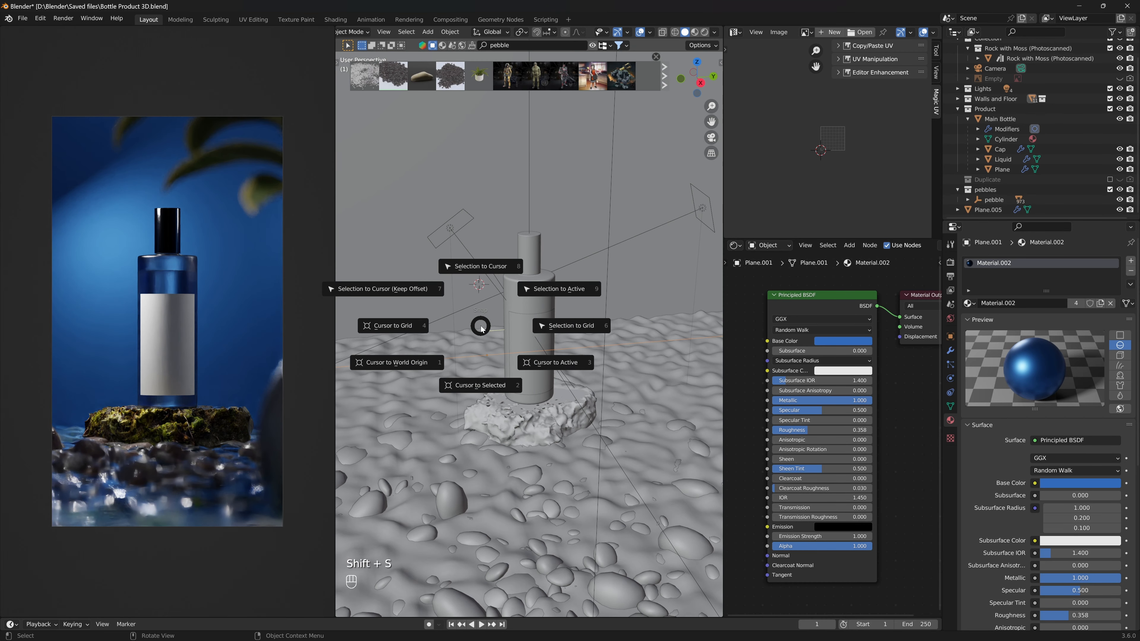
key("shift+a")
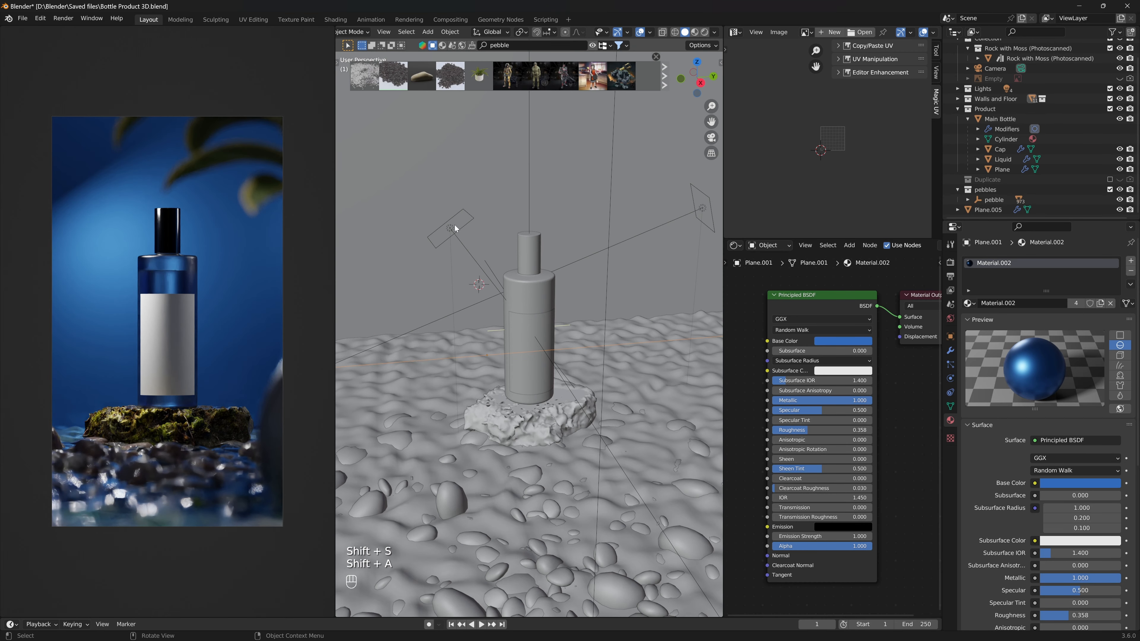
- Select the key area light and duplicate it in top view with X-ray on, placing the copy to the side
left_click(451, 231)
middle_click_drag(557, 311, 576, 350)
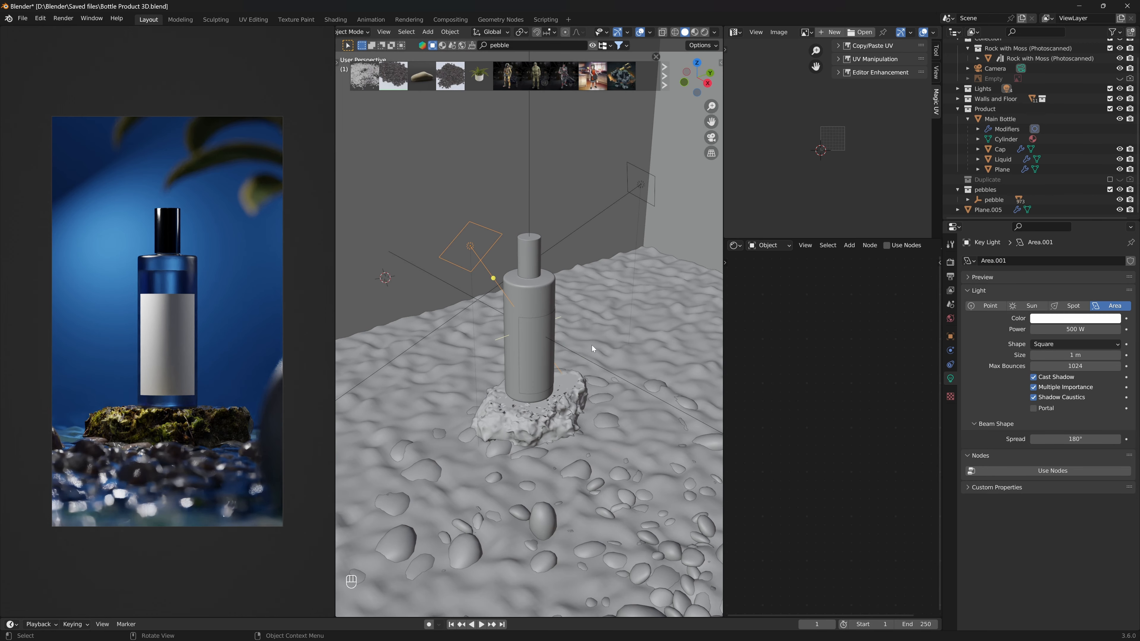
key("KP_7")
key("alt+z")
scroll(596, 382, "down", 5)
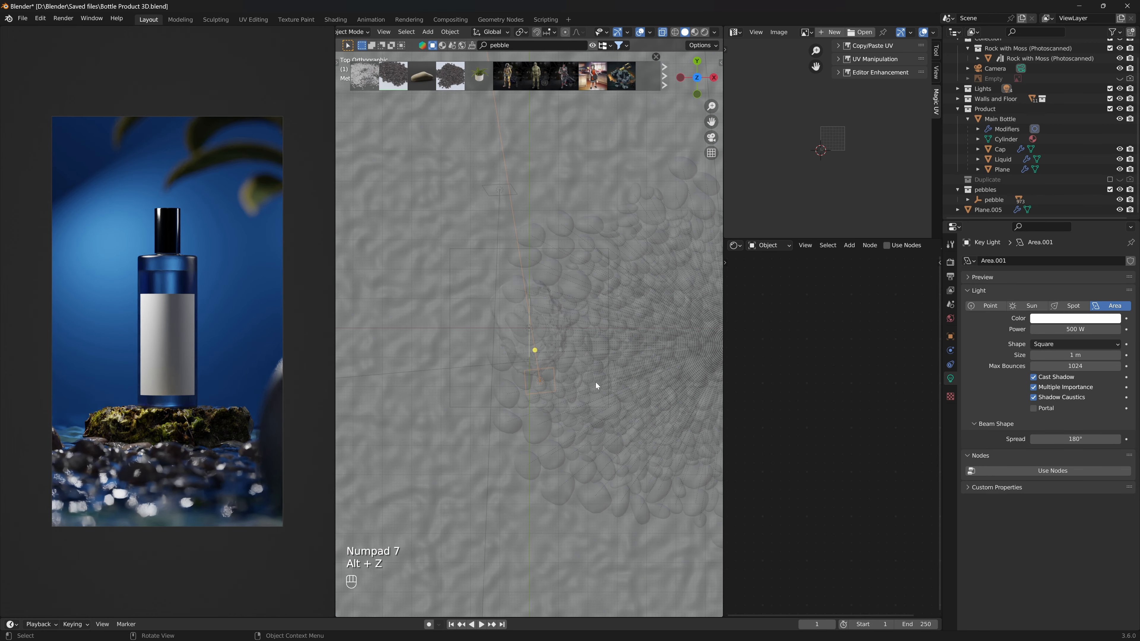
scroll(596, 382, "down", 3)
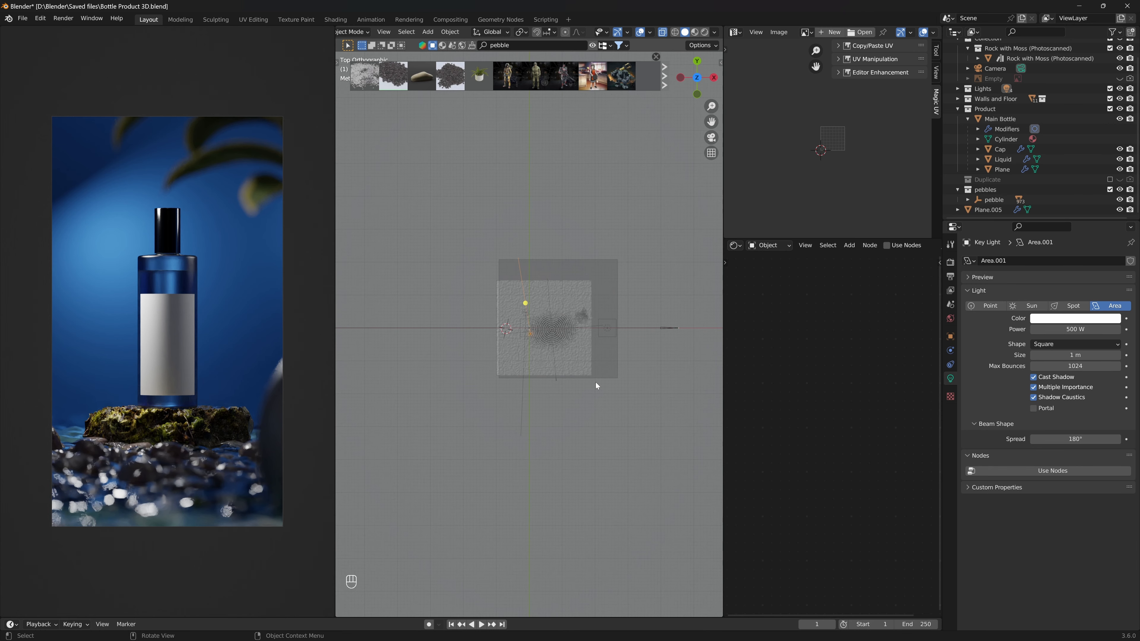
scroll(546, 348, "up", 8)
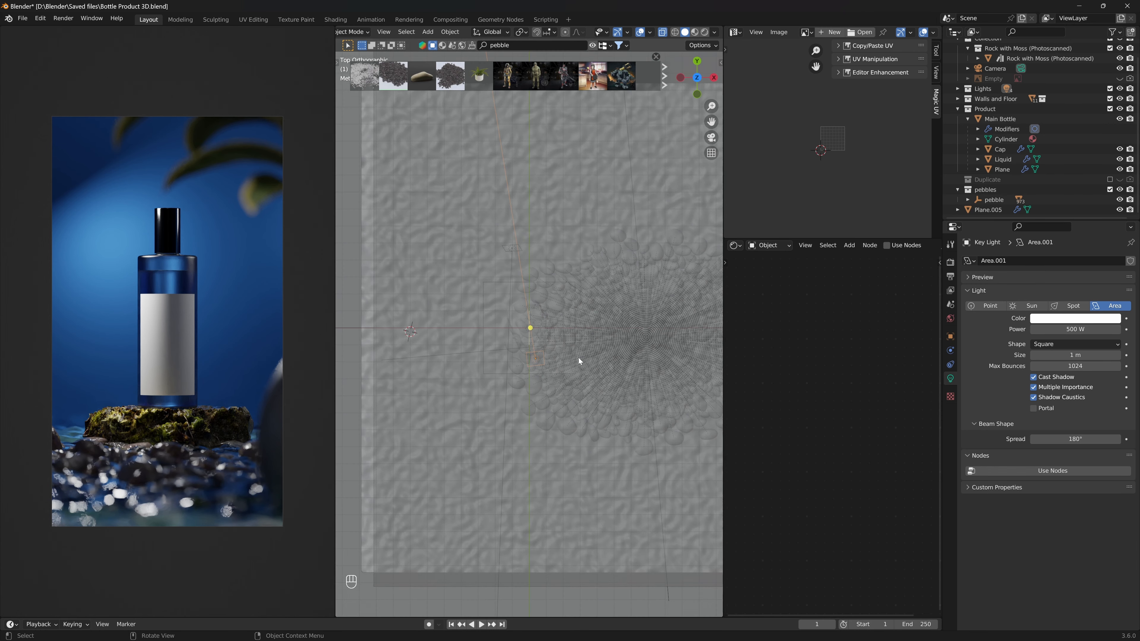
key("shift+d")
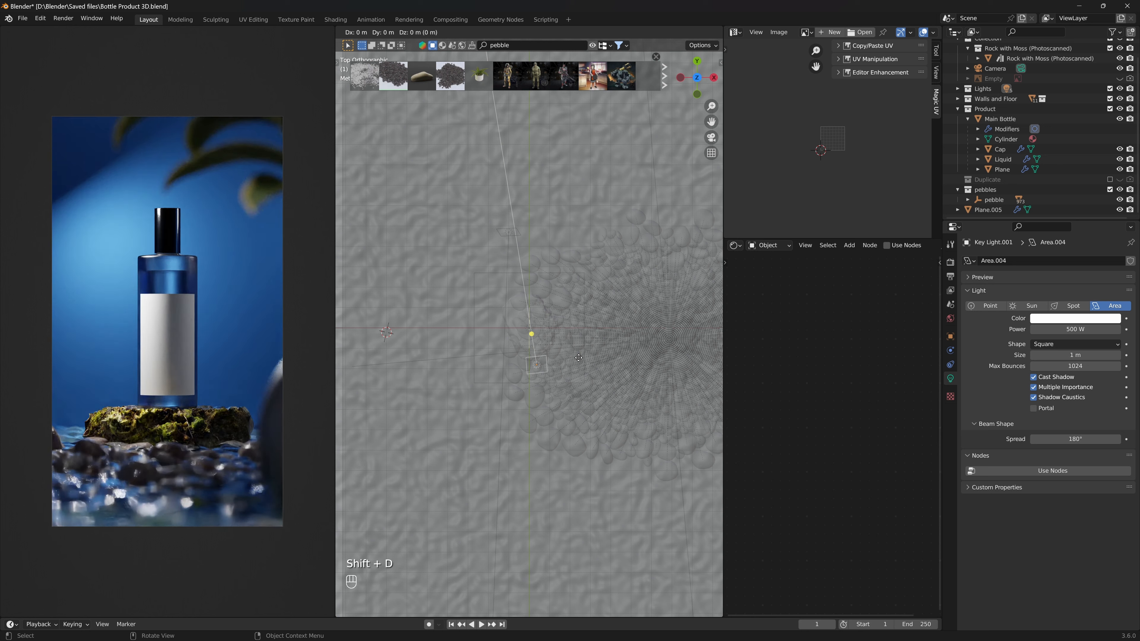
left_click(480, 329)
- Rotate the duplicated light about 92 degrees around the vertical axis and turn X-ray off
key("r")
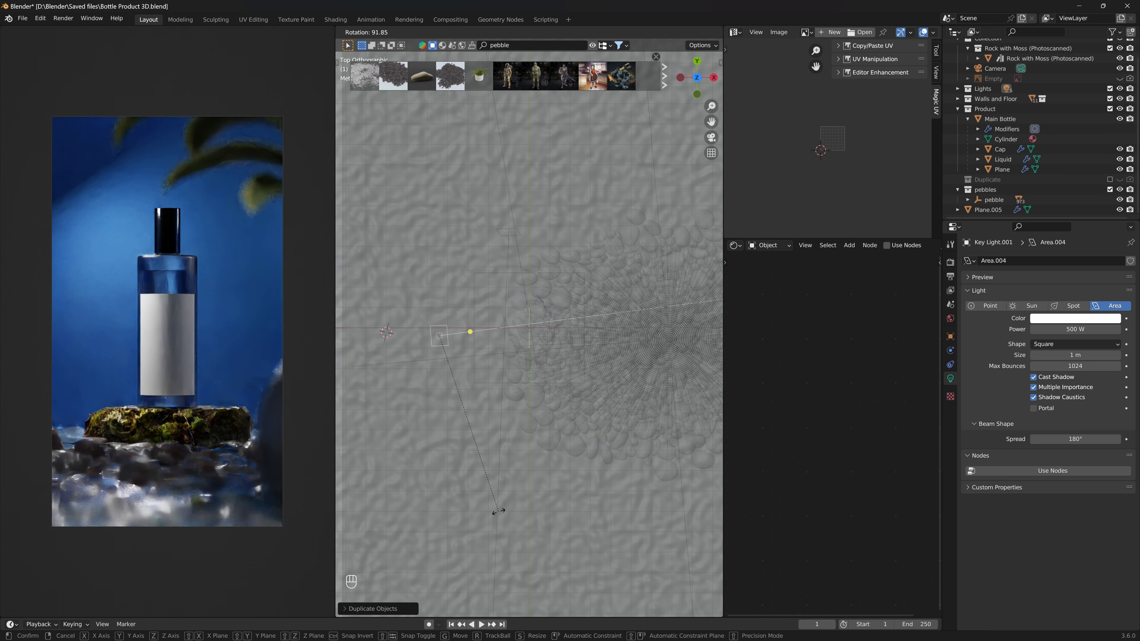
left_click(479, 533)
middle_click_drag(480, 527, 507, 353)
key("alt+z")
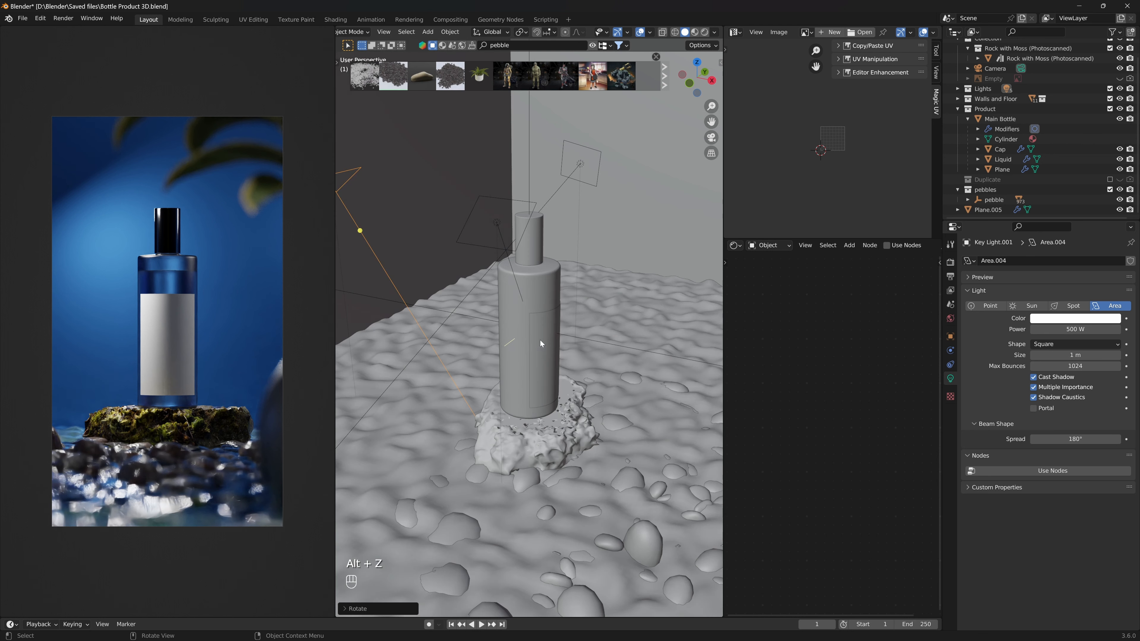
- Move the new light along the X axis and rotate it around the Y axis to face the bottle
key("g")
key("x")
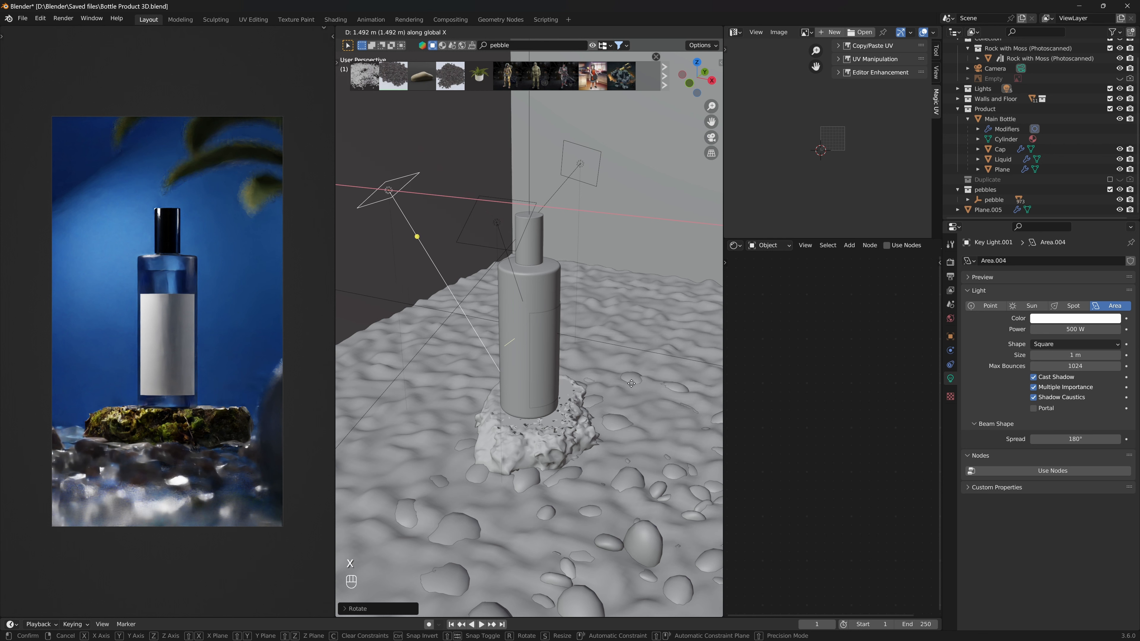
left_click(619, 381)
key("g")
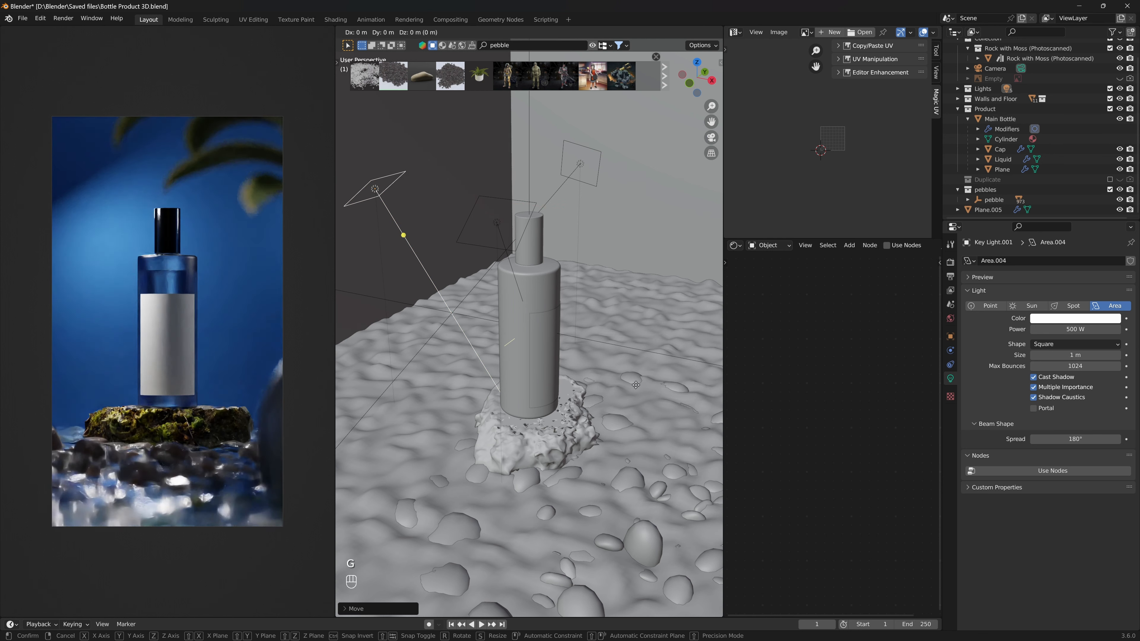
key("z")
key("r")
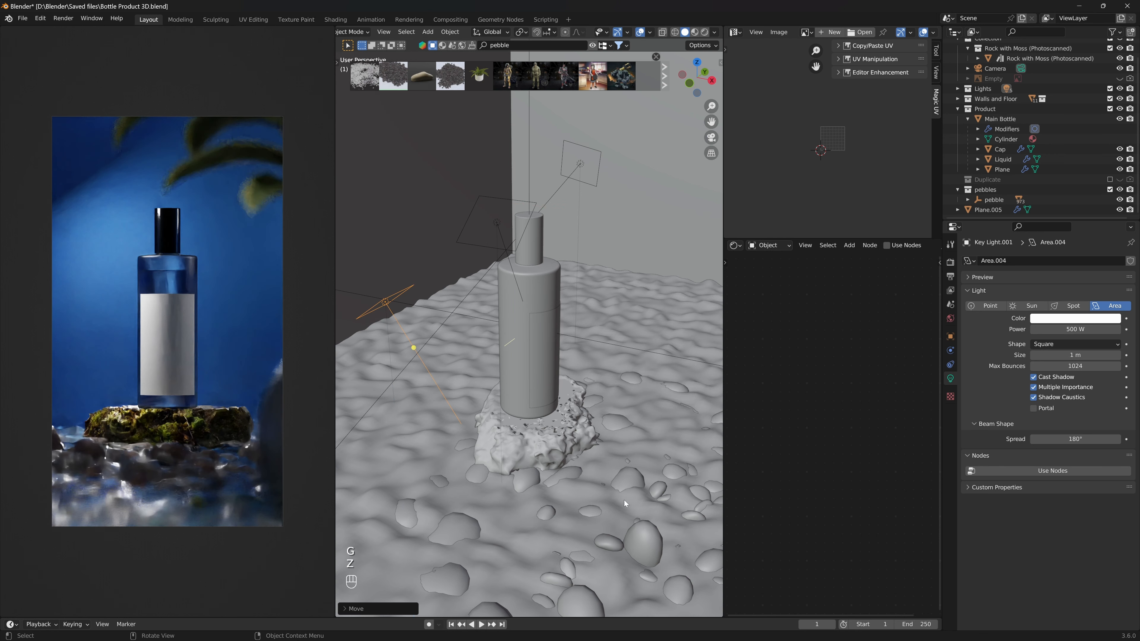
key("x")
key("y")
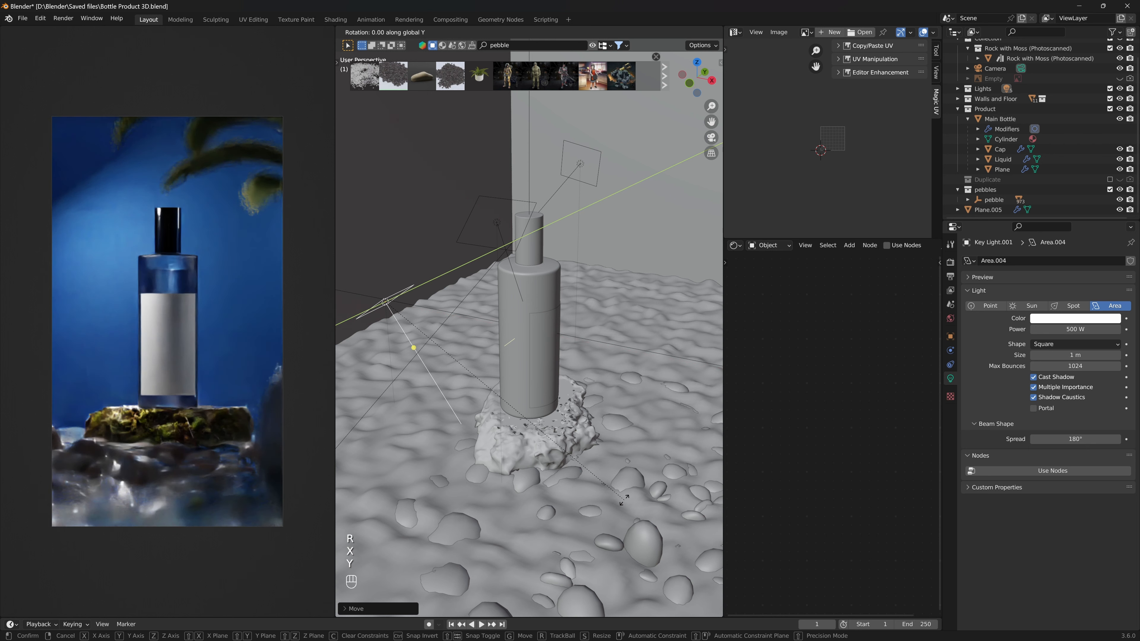
left_click(616, 381)
- Scale the new light up by 2 twice and apply its scale
middle_click_drag(594, 258, 533, 370)
type("s2")
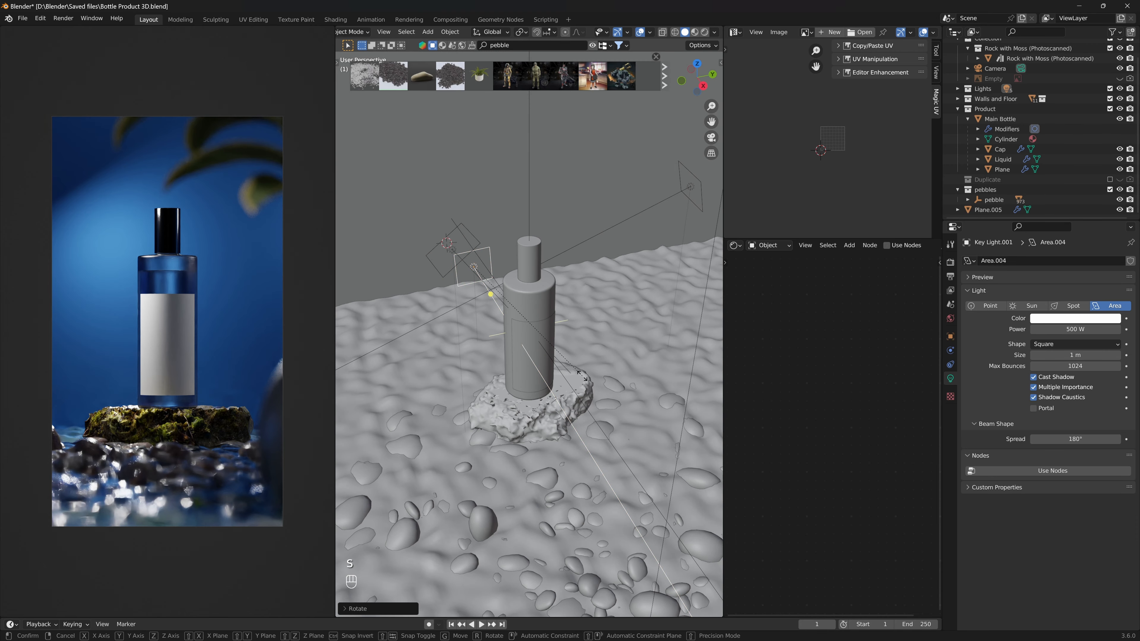
key("Return")
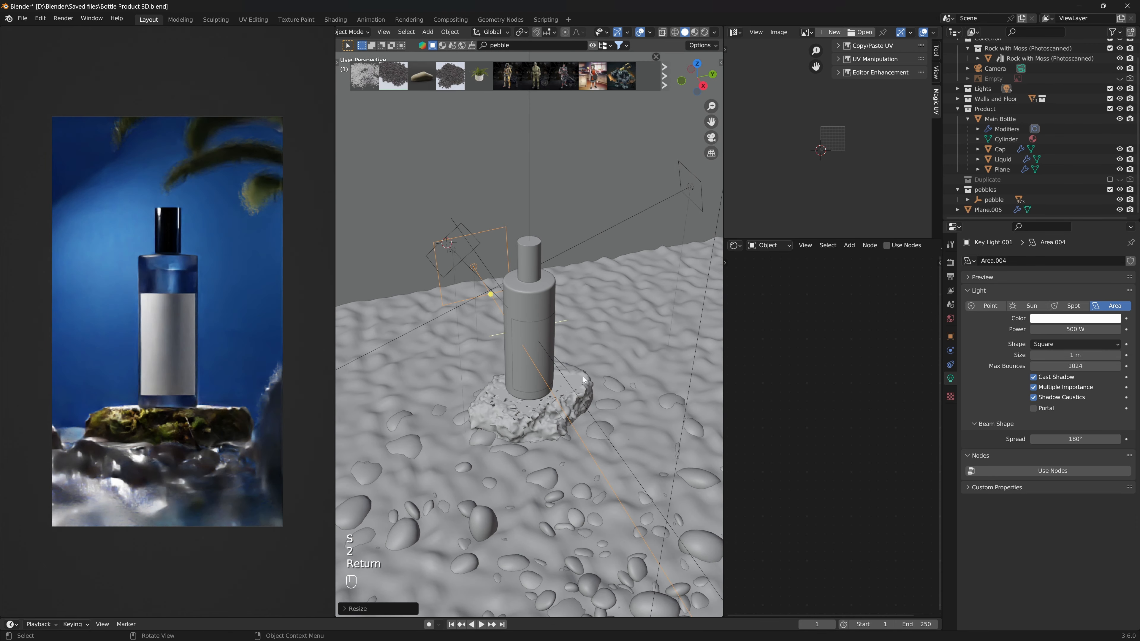
type("s2")
key("Return")
key("ctrl+a")
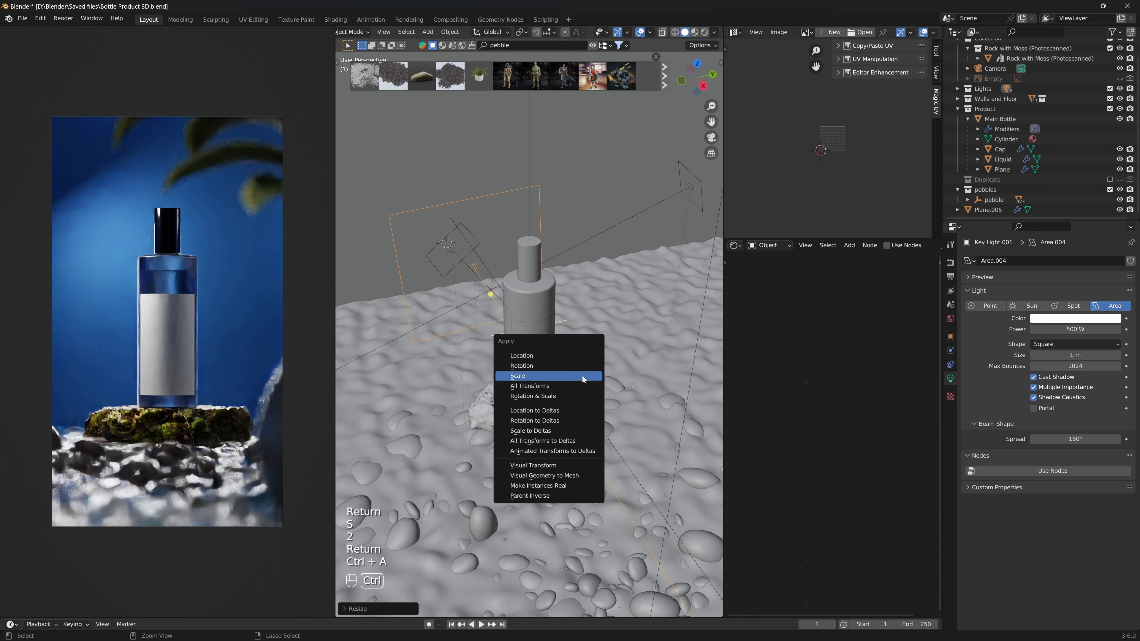
left_click(583, 376)
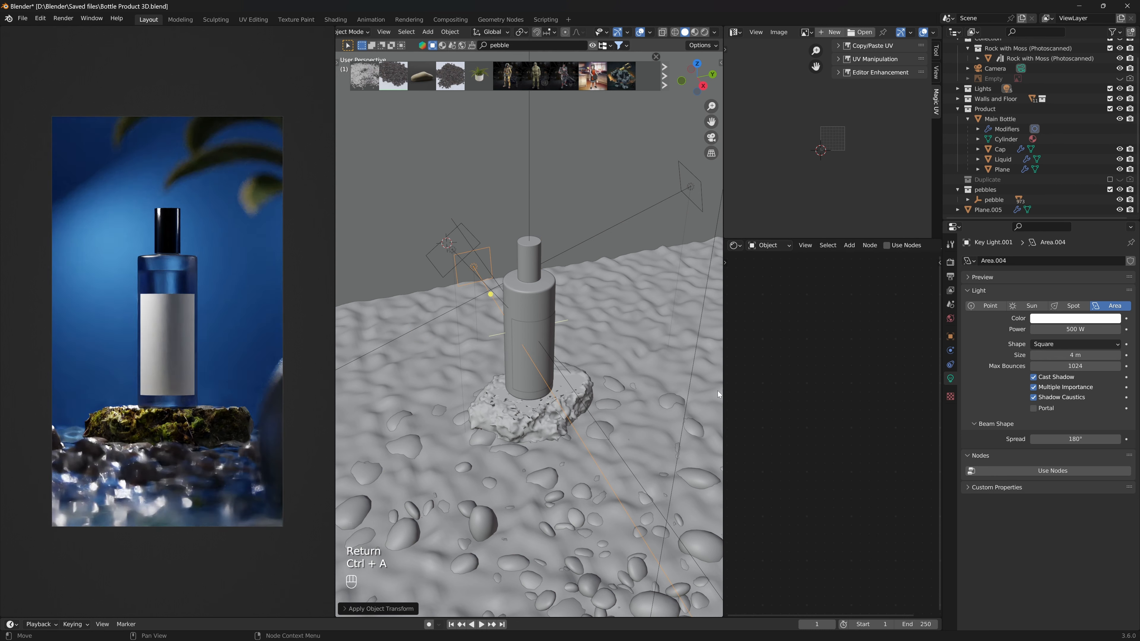
- Set the new light's power to 100 W and save the file
left_click(1086, 329)
key("Return")
key("ctrl+s")
key("ctrl+s")
key("ctrl+s")
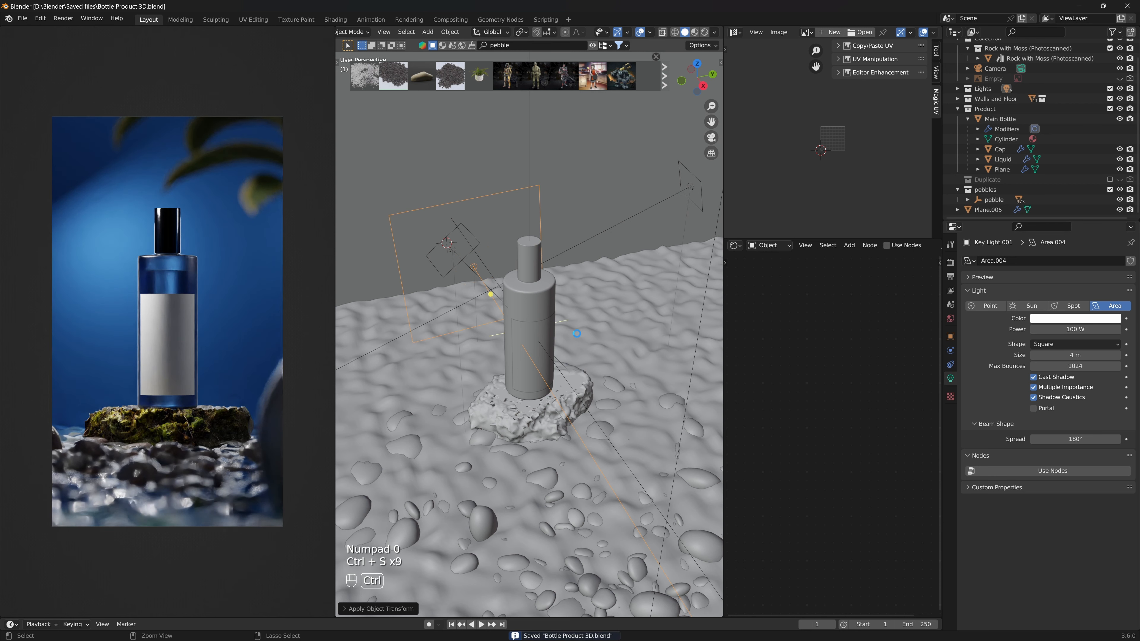
key("ctrl+s")
key("ctrl+s")
key("ctrl+s")
key("ctrl+s")
- Move the new light about 3.8 m along negative X and apply its scale again
middle_click_drag(579, 333, 627, 371)
key("g")
key("x")
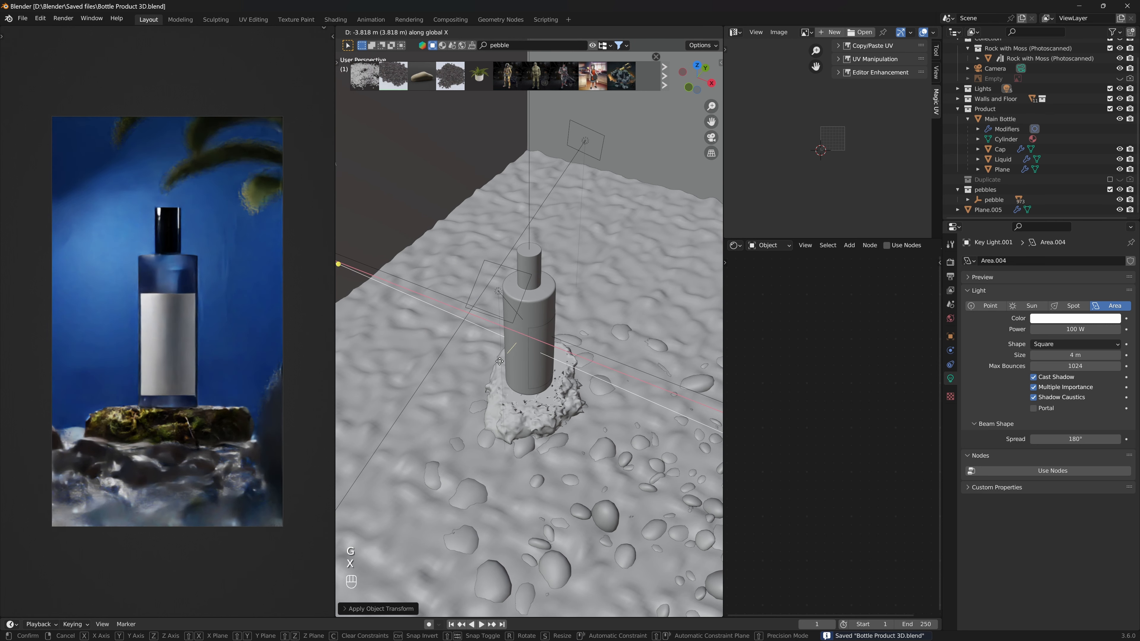
left_click(530, 365)
middle_click_drag(531, 365, 491, 363)
key("ctrl+a")
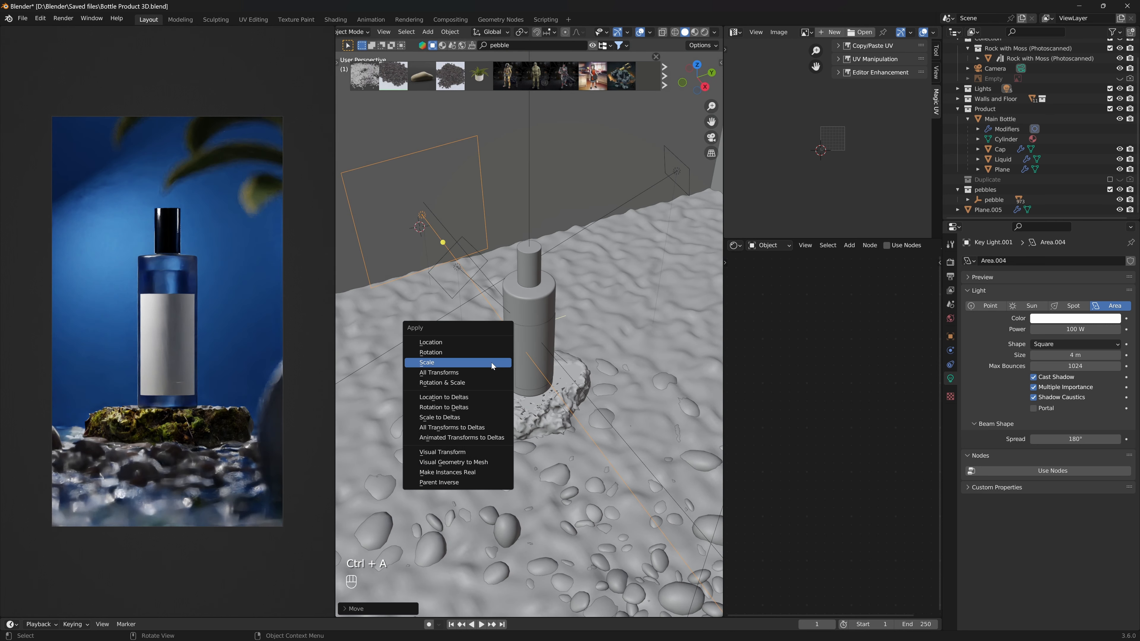
left_click(491, 363)
- Reposition the new light from the camera view and save the file
key("KP_0")
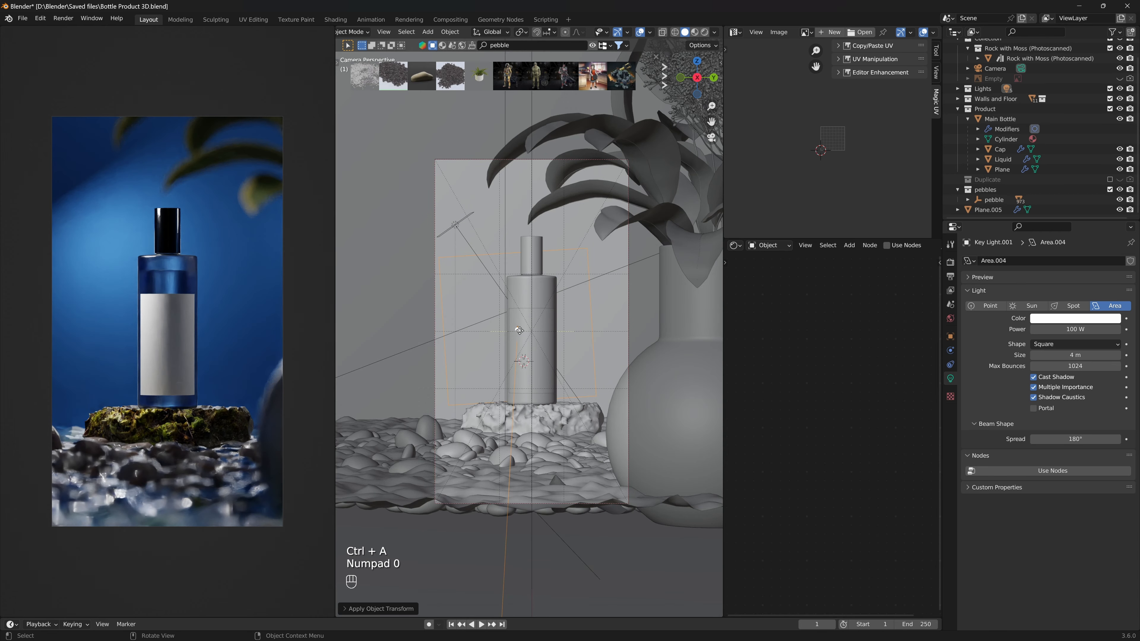
key("g")
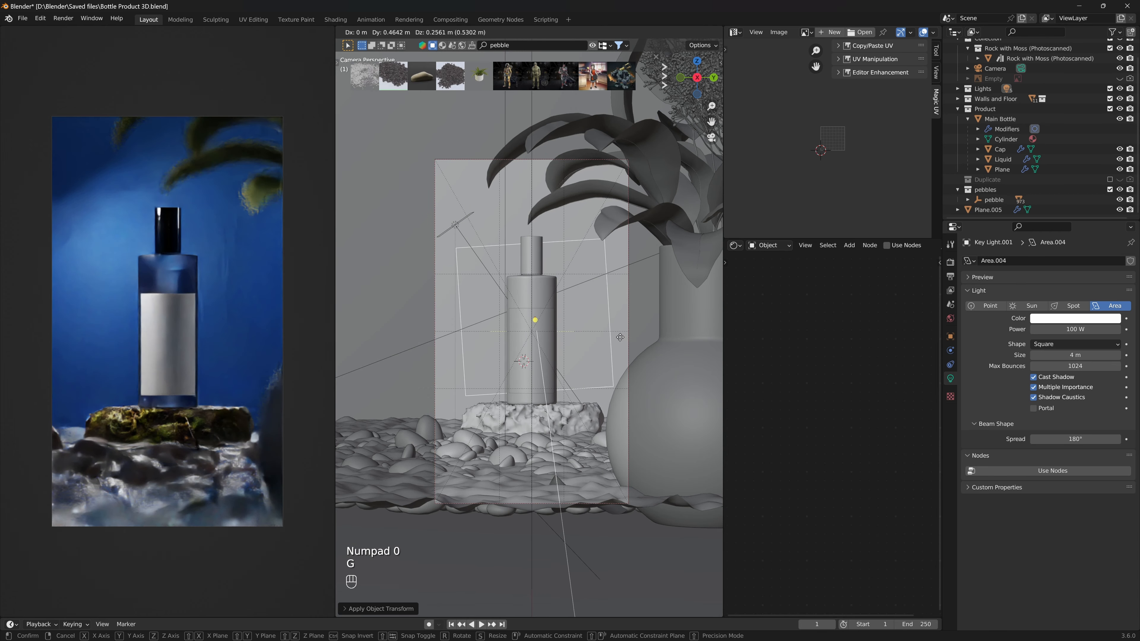
left_click(566, 338)
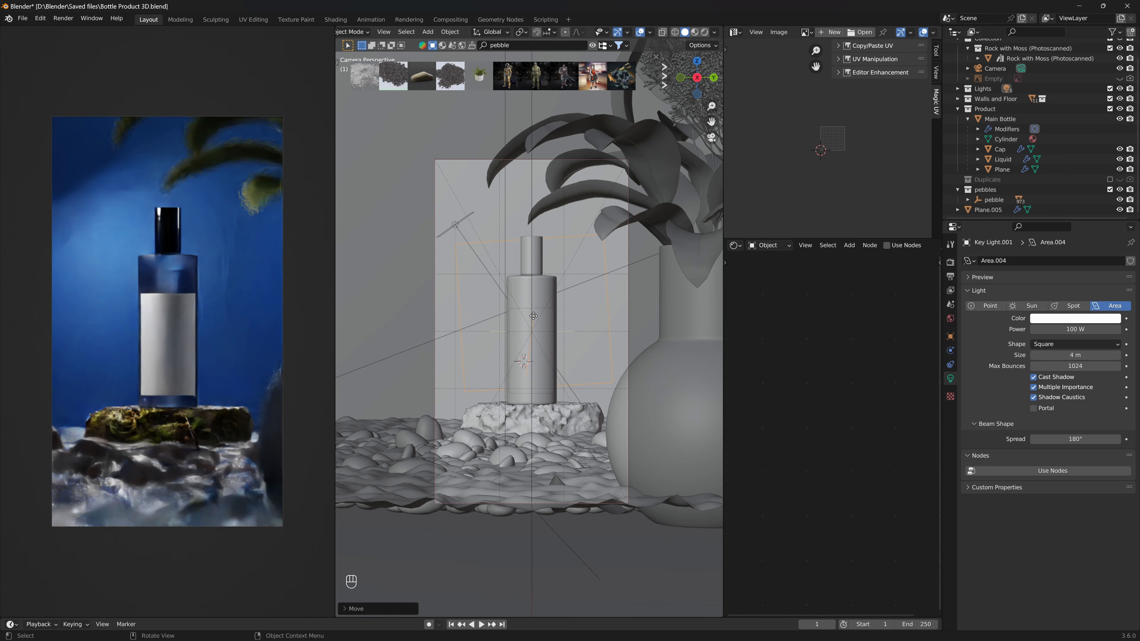
middle_click_drag(553, 378, 573, 388)
key("ctrl+s")
key("ctrl+s")
key("ctrl+s")
key("KP_0")
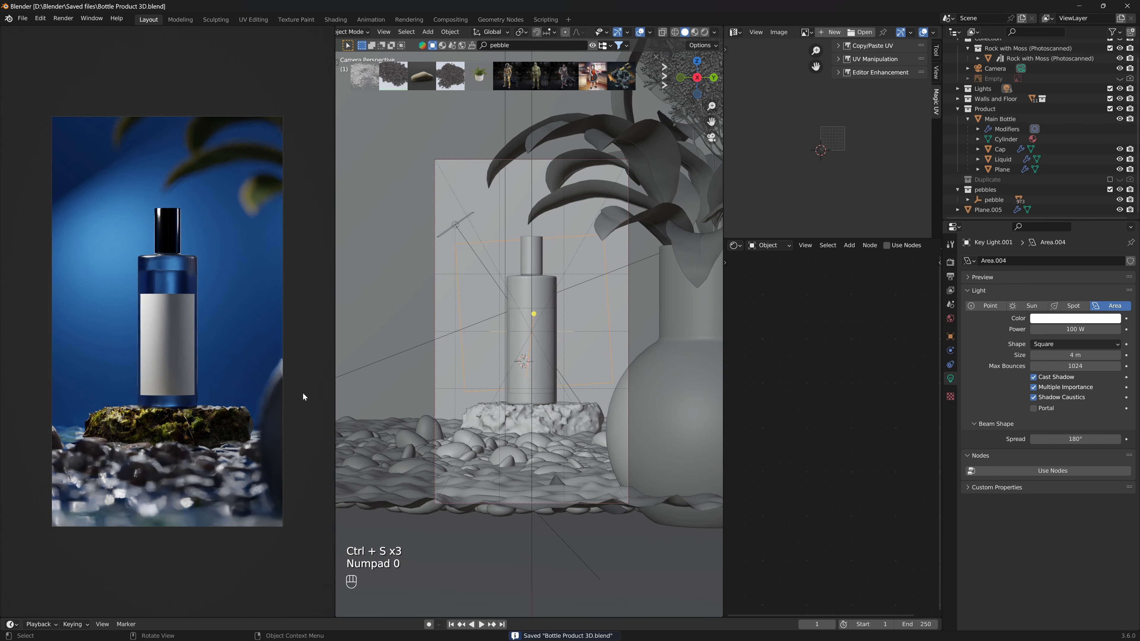
- Move the original key light about 2.3 m along negative Y
left_click(458, 227)
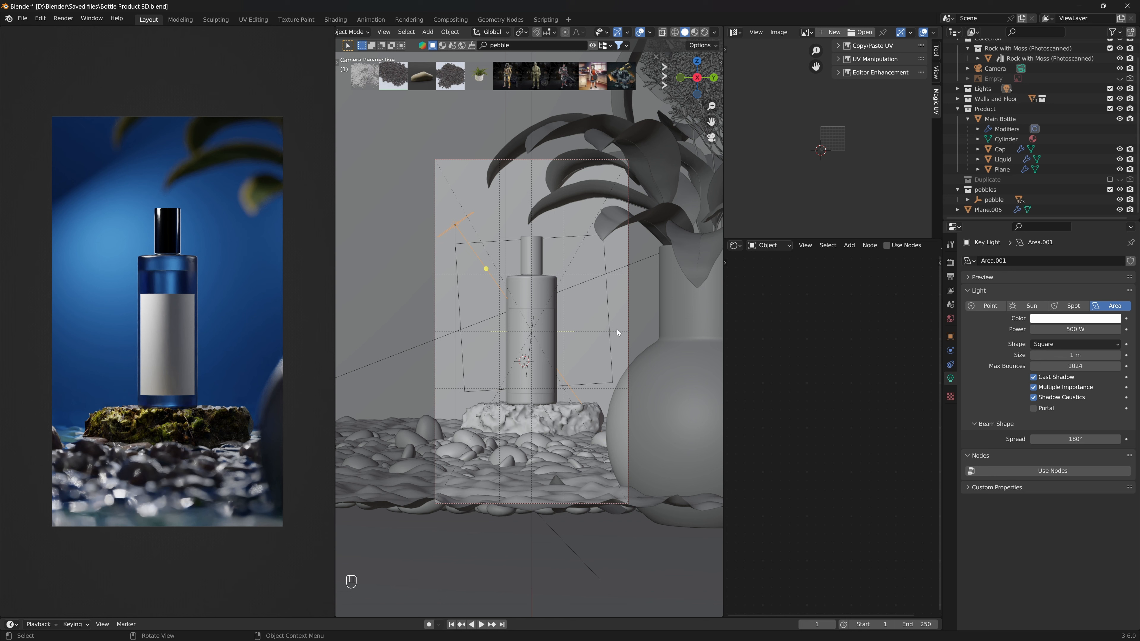
key("g")
key("shift+z")
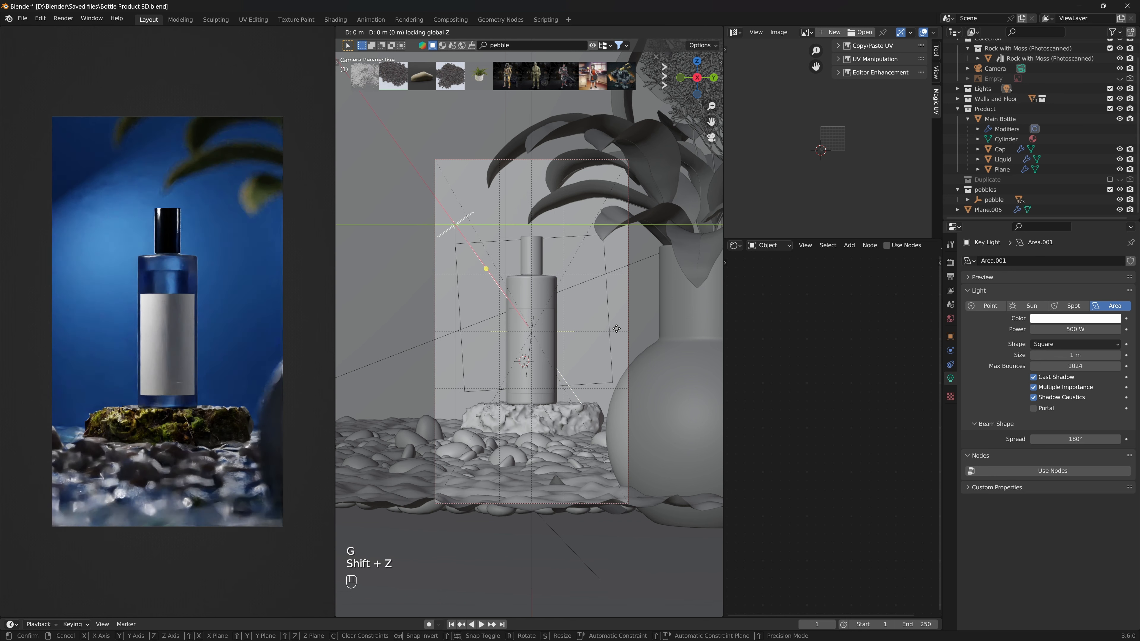
key("x")
key("z")
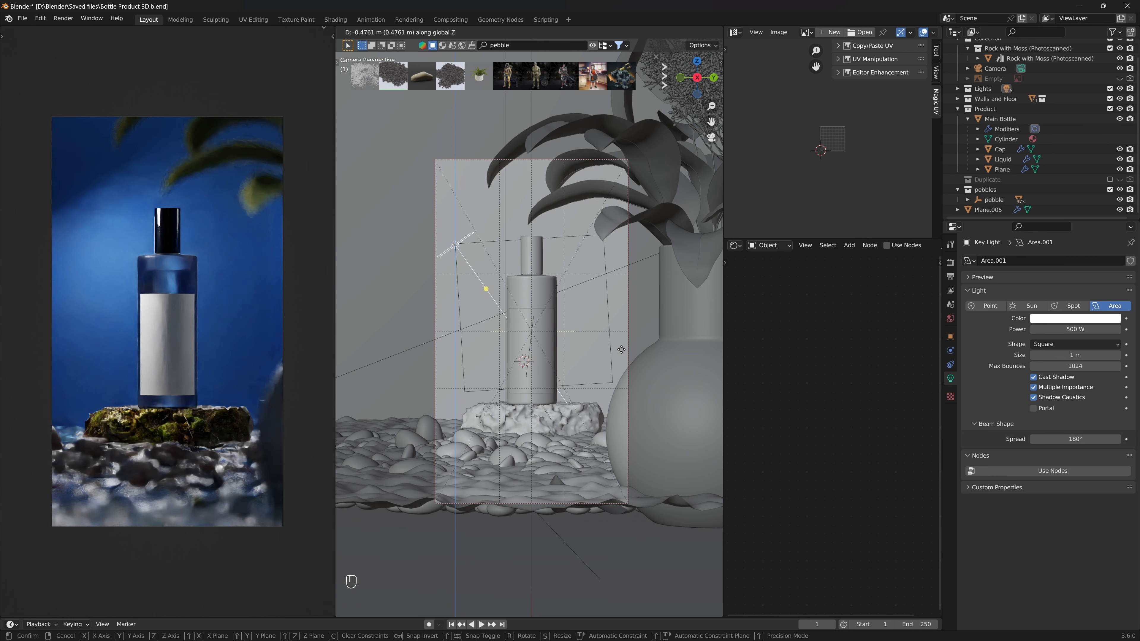
key("g")
key("x")
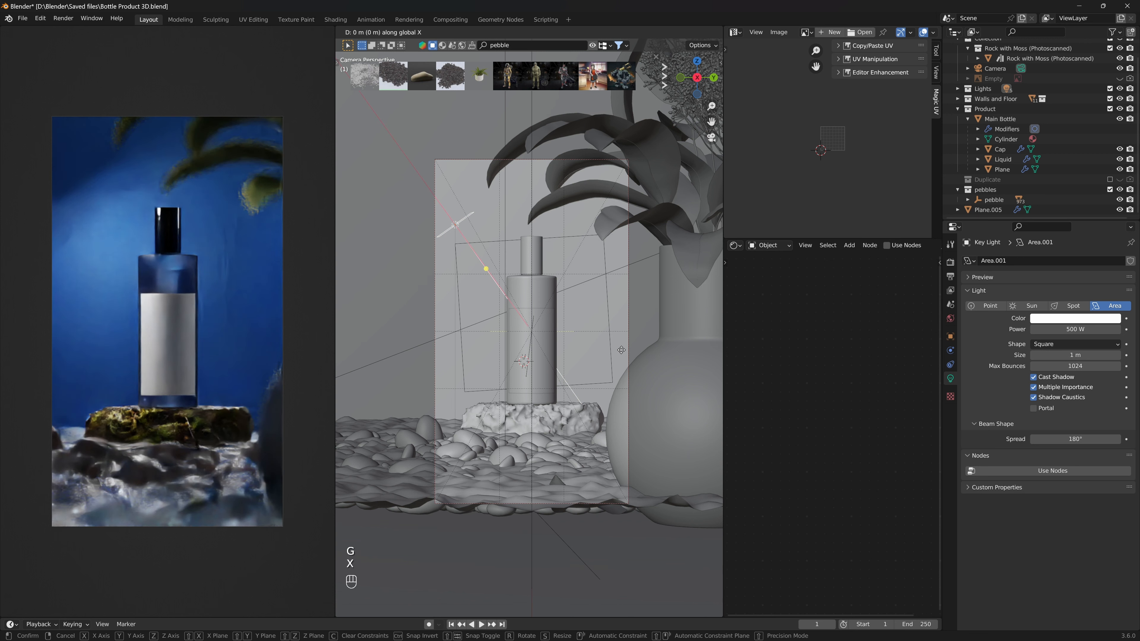
key("y")
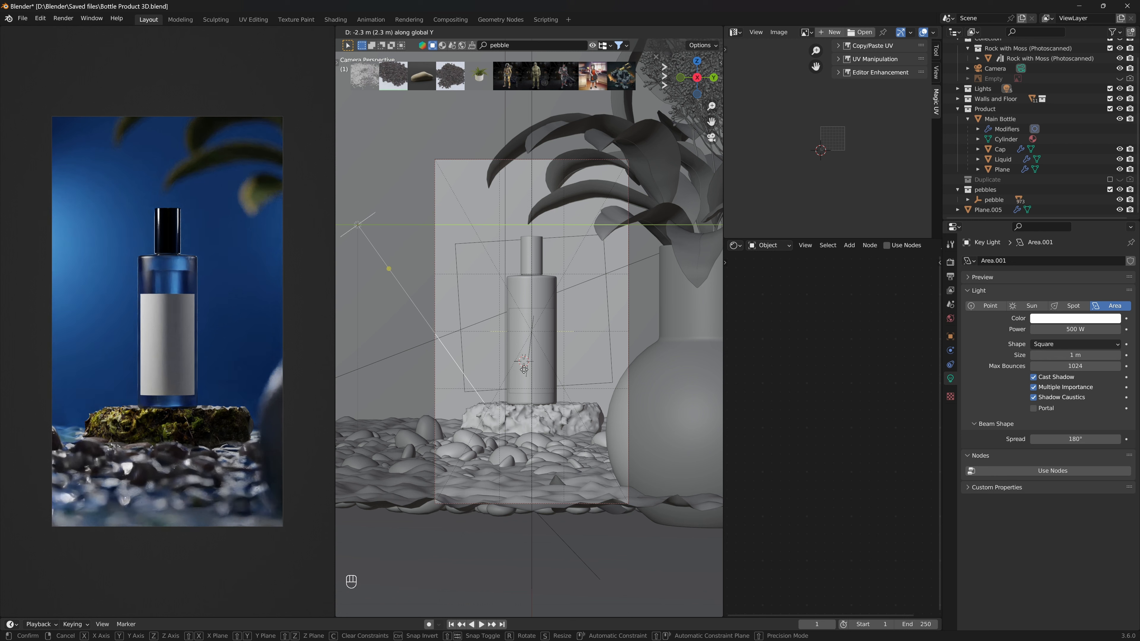
left_click(524, 369)
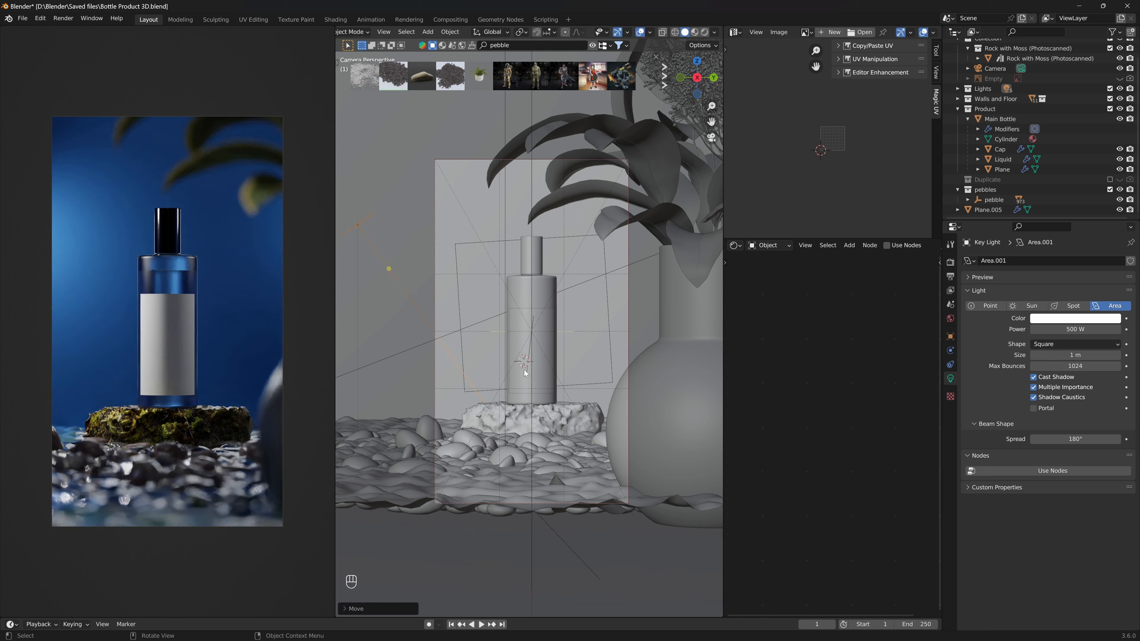
- Nudge the key light's position, save the file and return to the camera view
key("ctrl+a")
left_click_drag(388, 267, 512, 298)
middle_click_drag(511, 298, 541, 370)
key("ctrl+s")
key("ctrl+s")
key("KP_0")
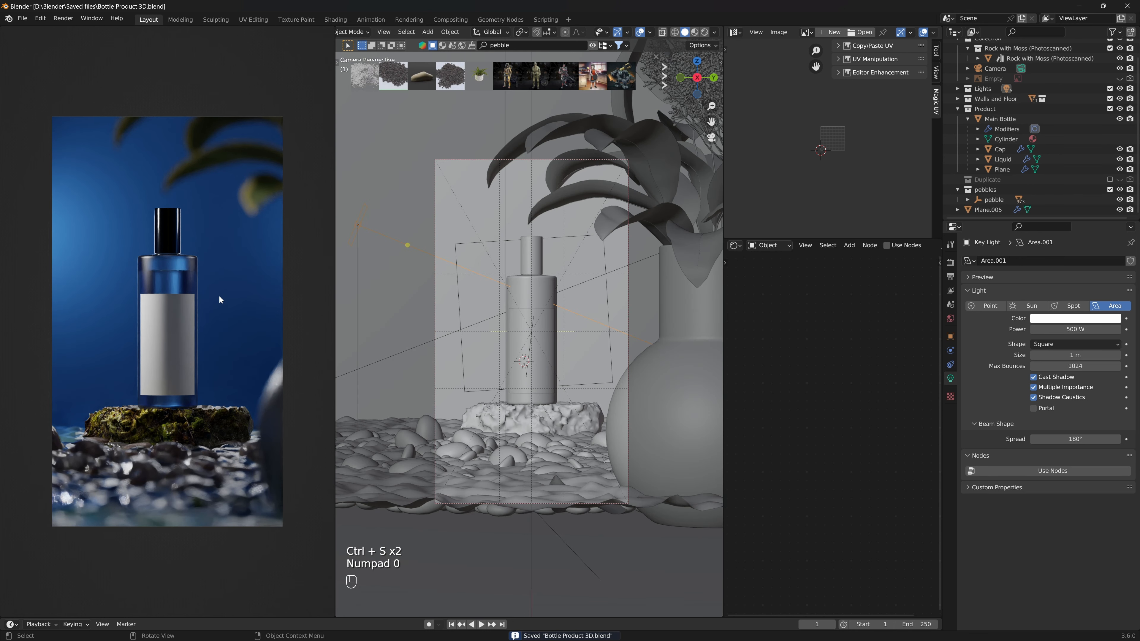
- Darken the base color of the blue back wall's material by lowering its value
left_click(177, 263)
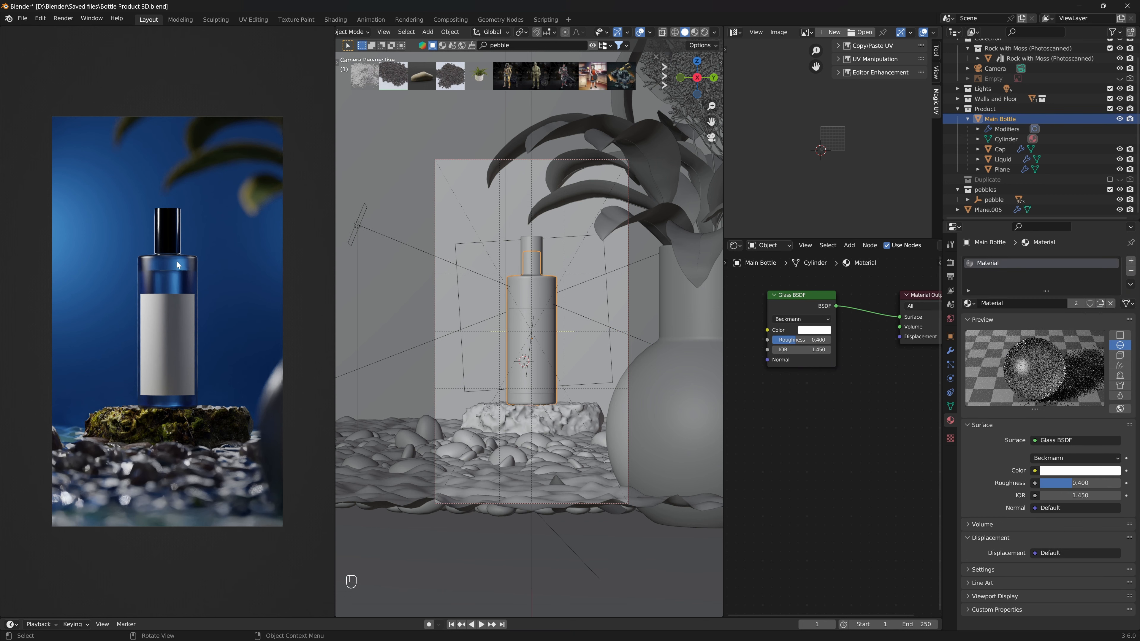
left_click(224, 252)
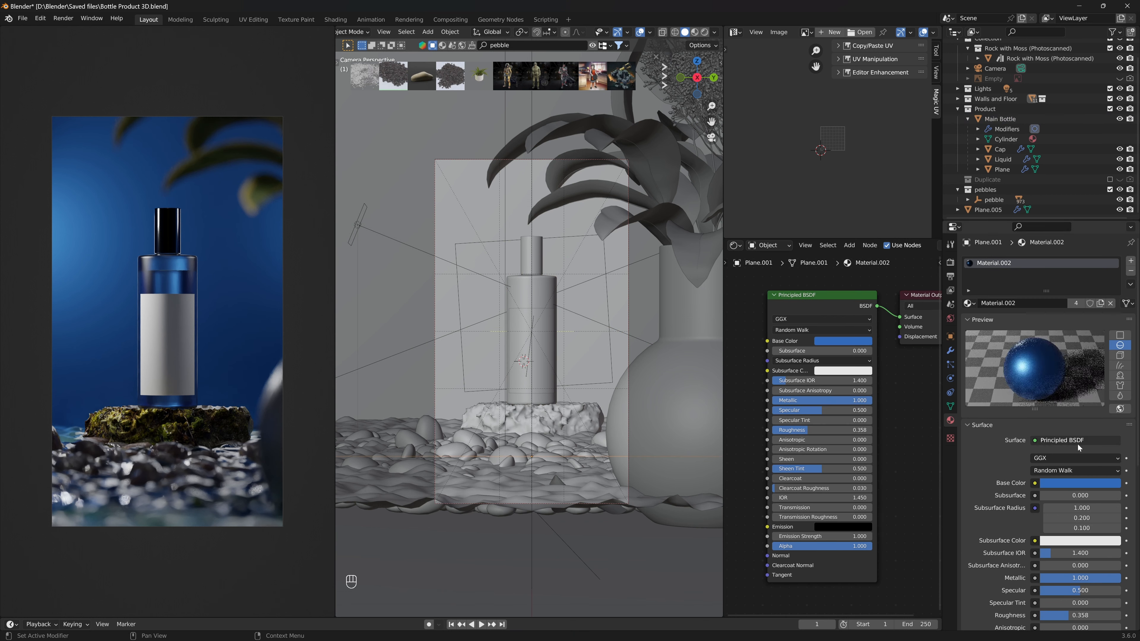
left_click(1085, 483)
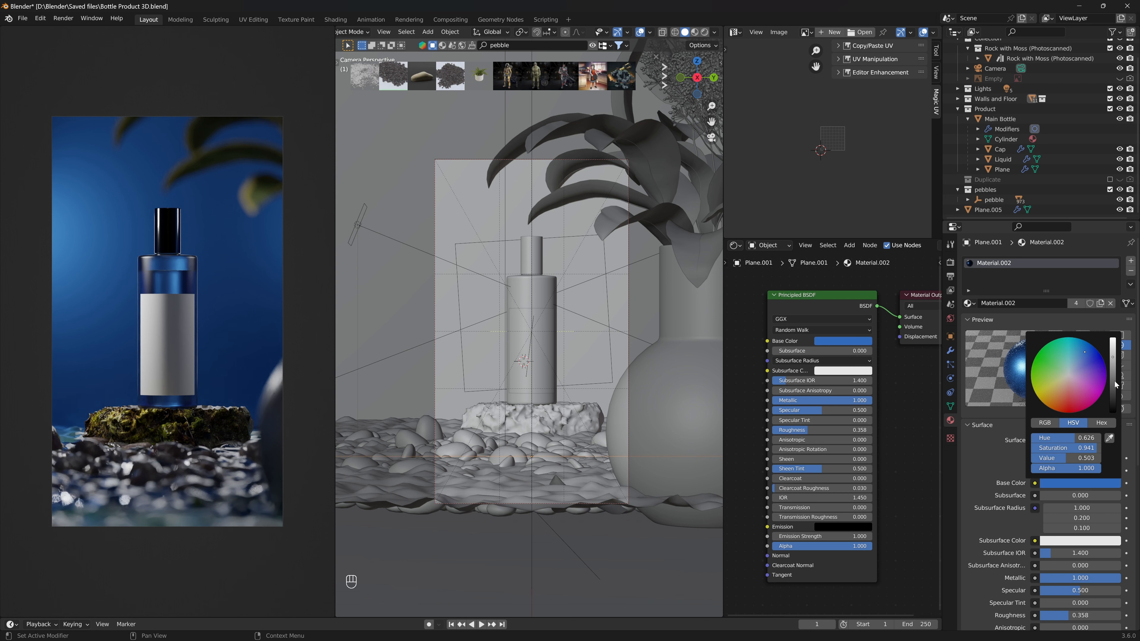
left_click(1114, 384)
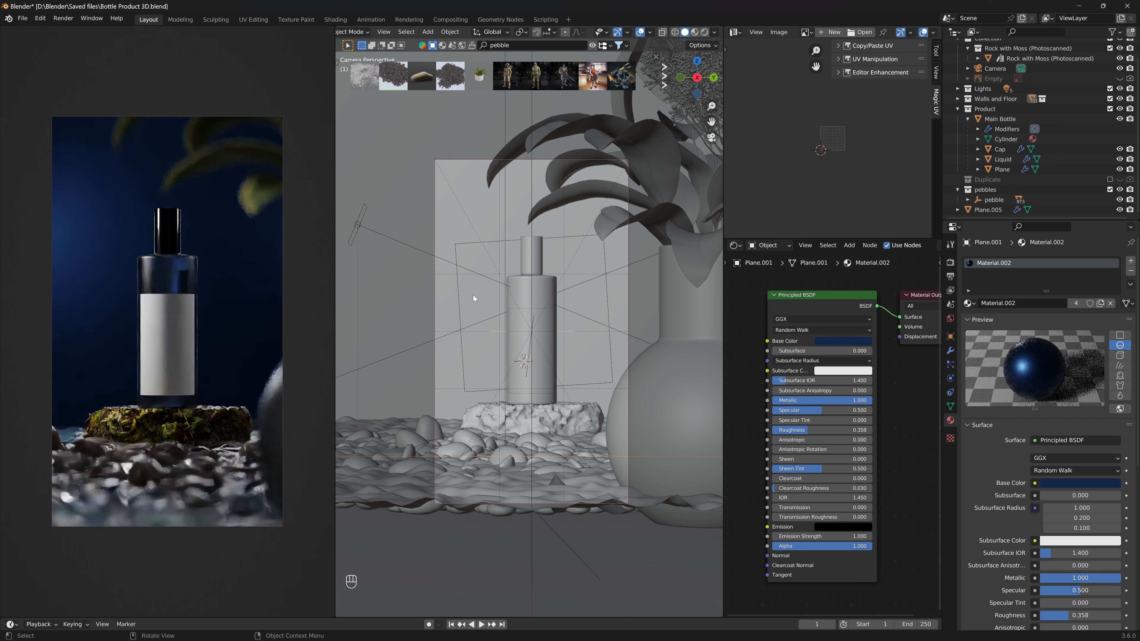
- Select the new area light and set its power to 500 W
left_click(459, 295)
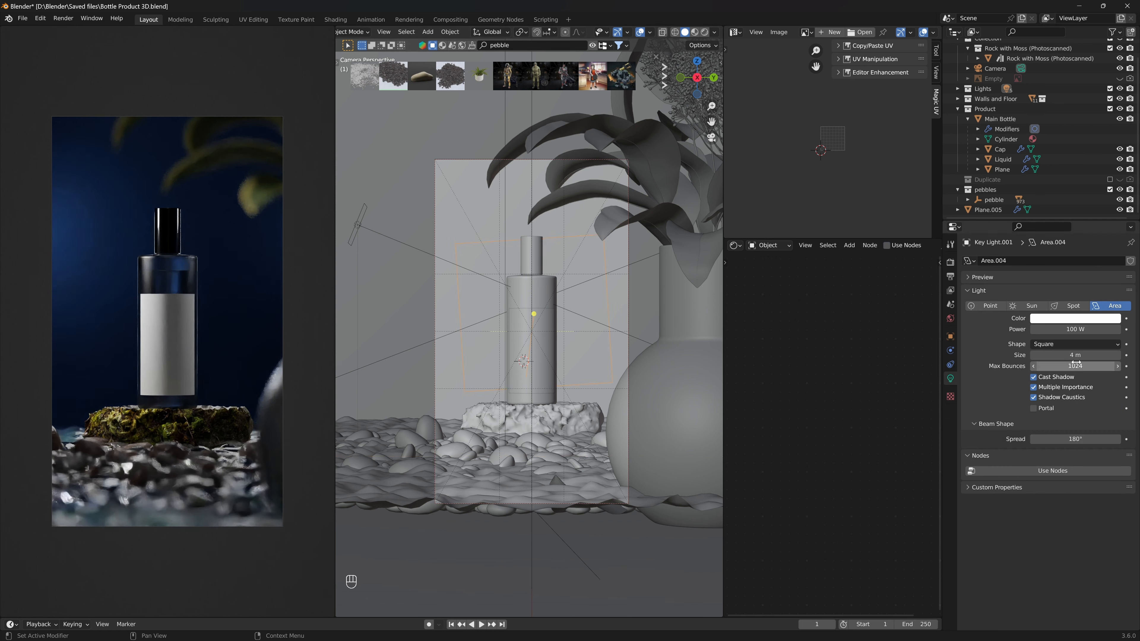
double_click(1076, 329)
type("500")
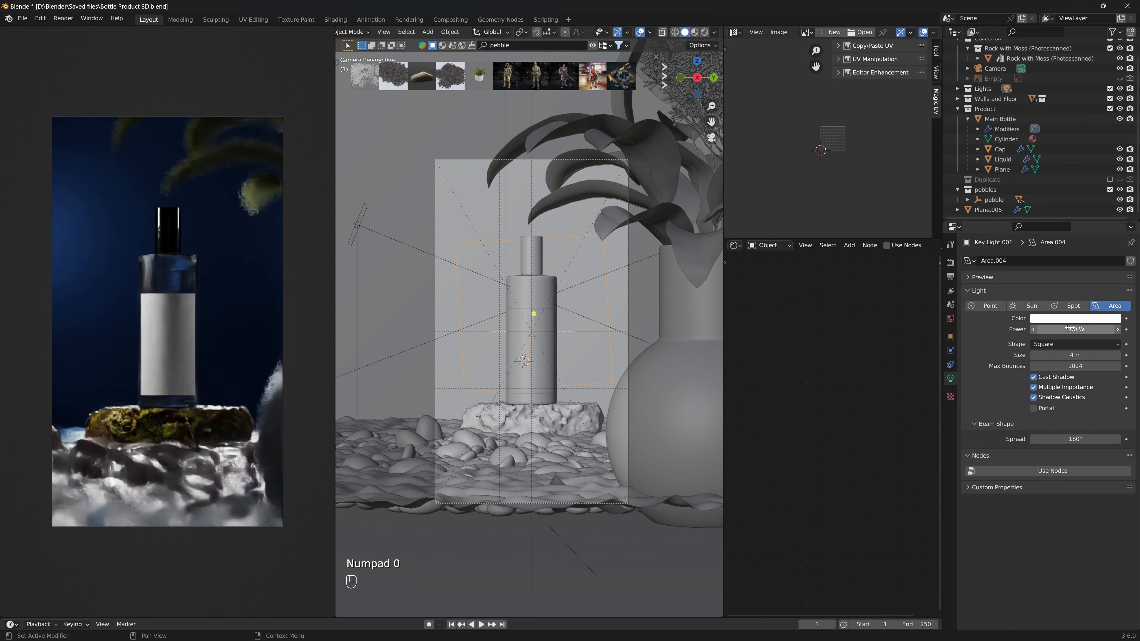
key("Return")
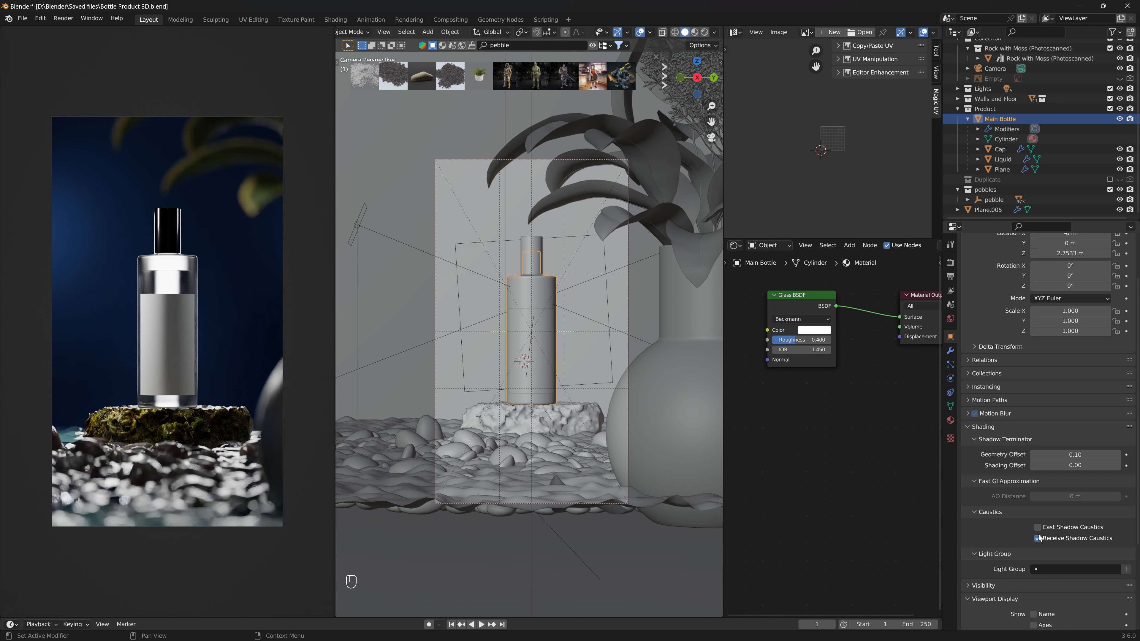
- Turn off Receive Shadow Caustics for the liquid object, then select the back wall plane
left_click(1006, 160)
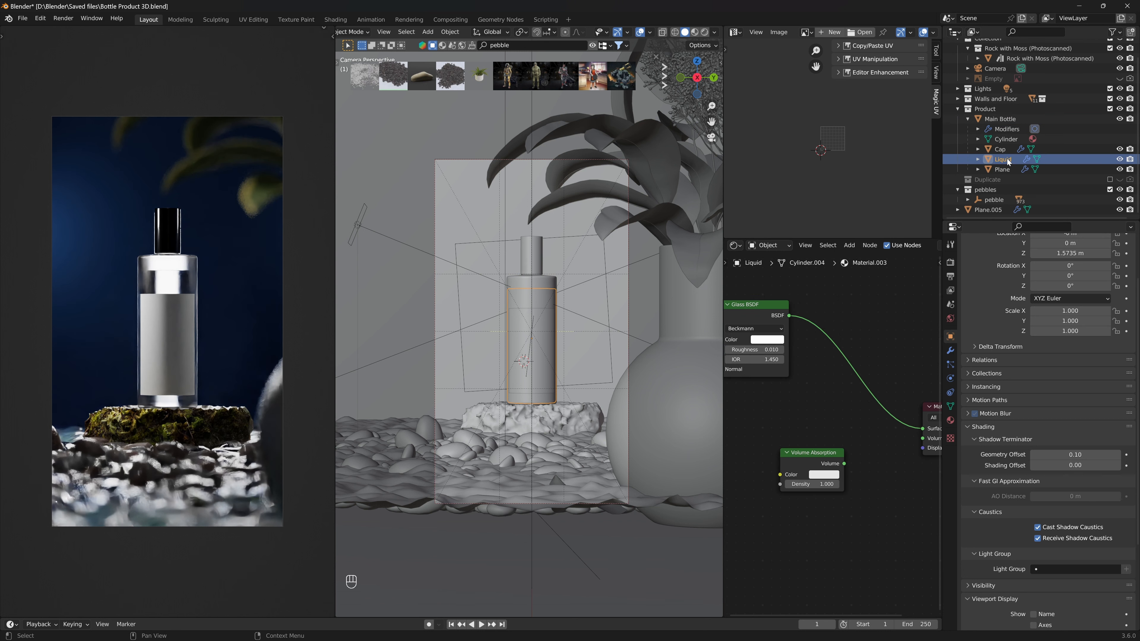
left_click(1038, 539)
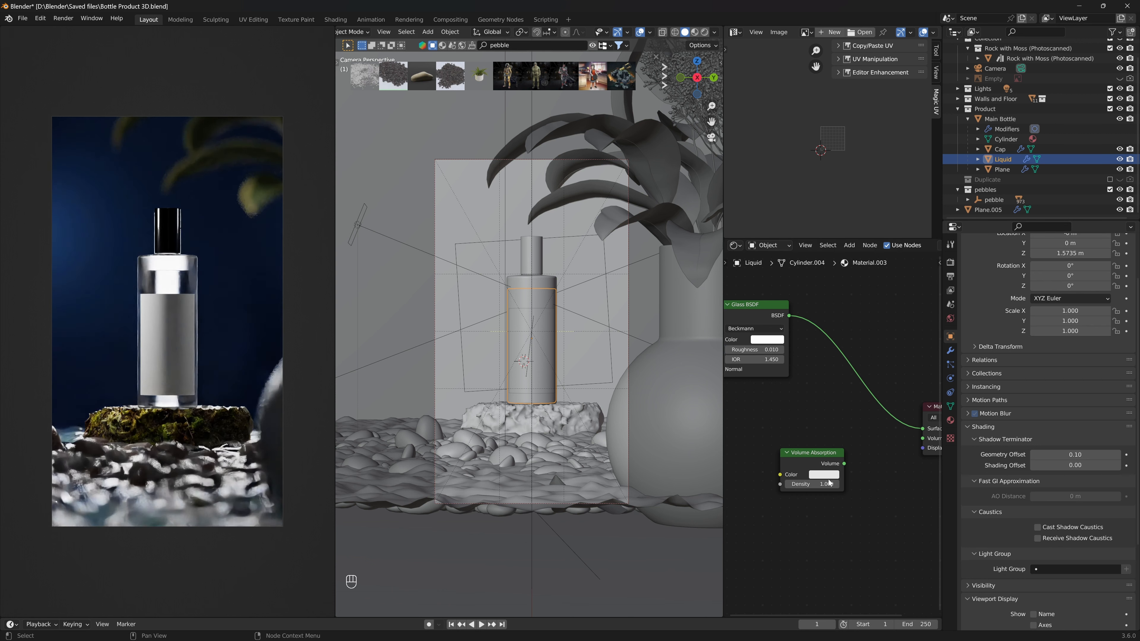
left_click(493, 241)
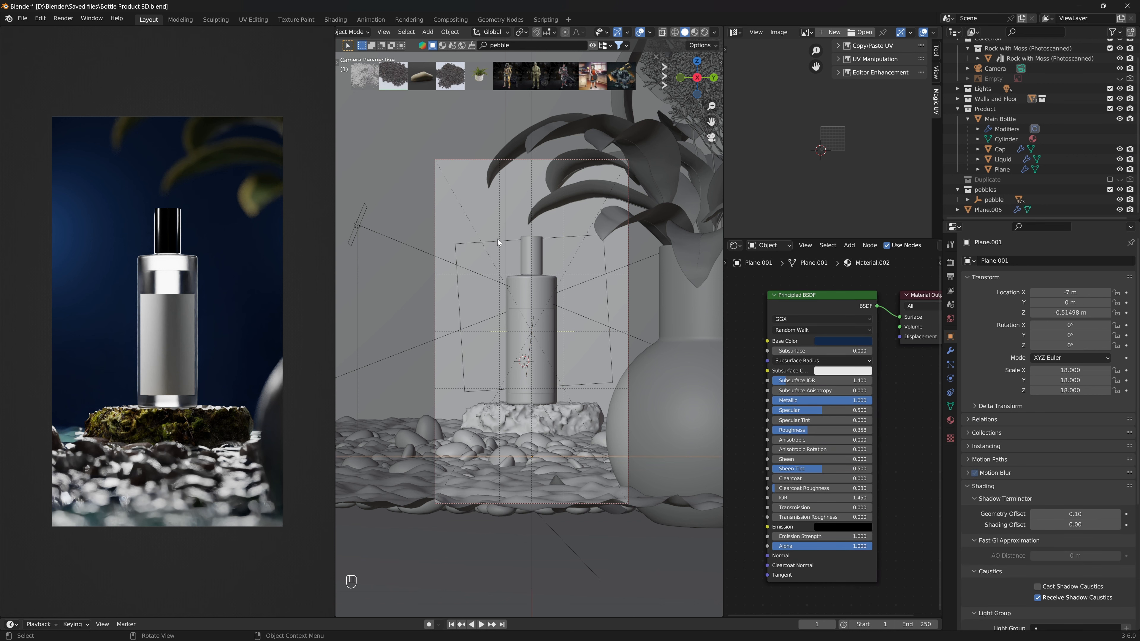